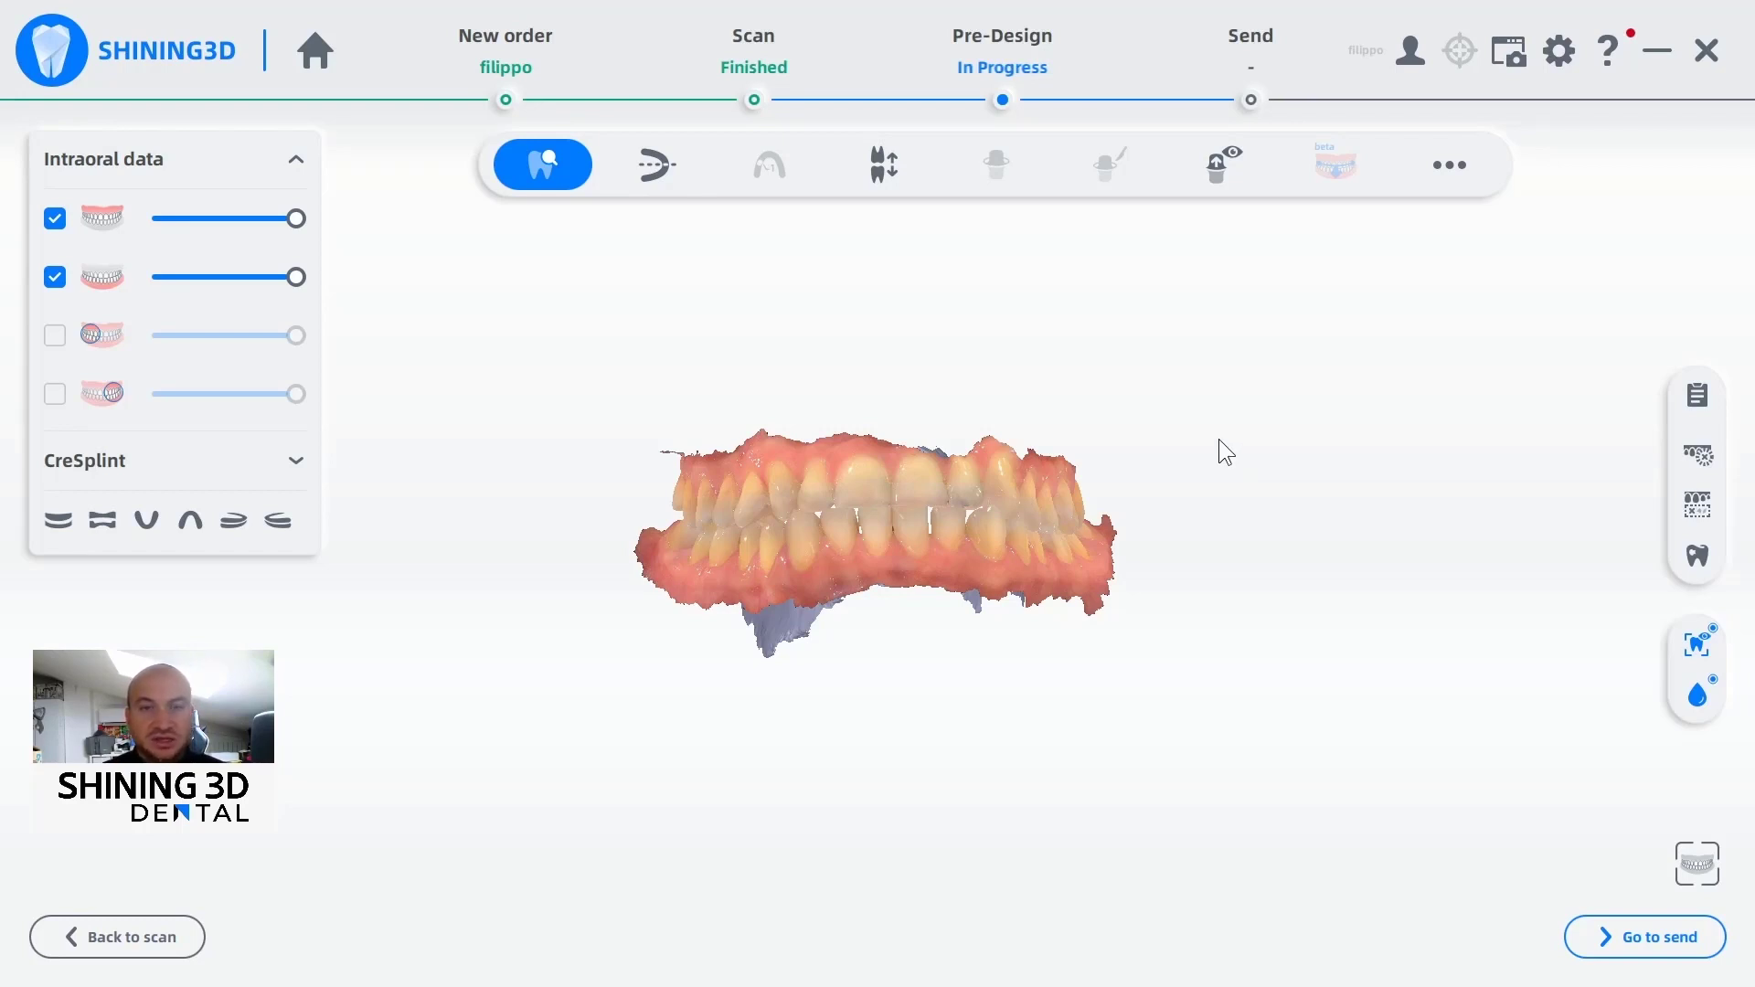
Create an Adult examination report using the General Advanced template
click(1696, 413)
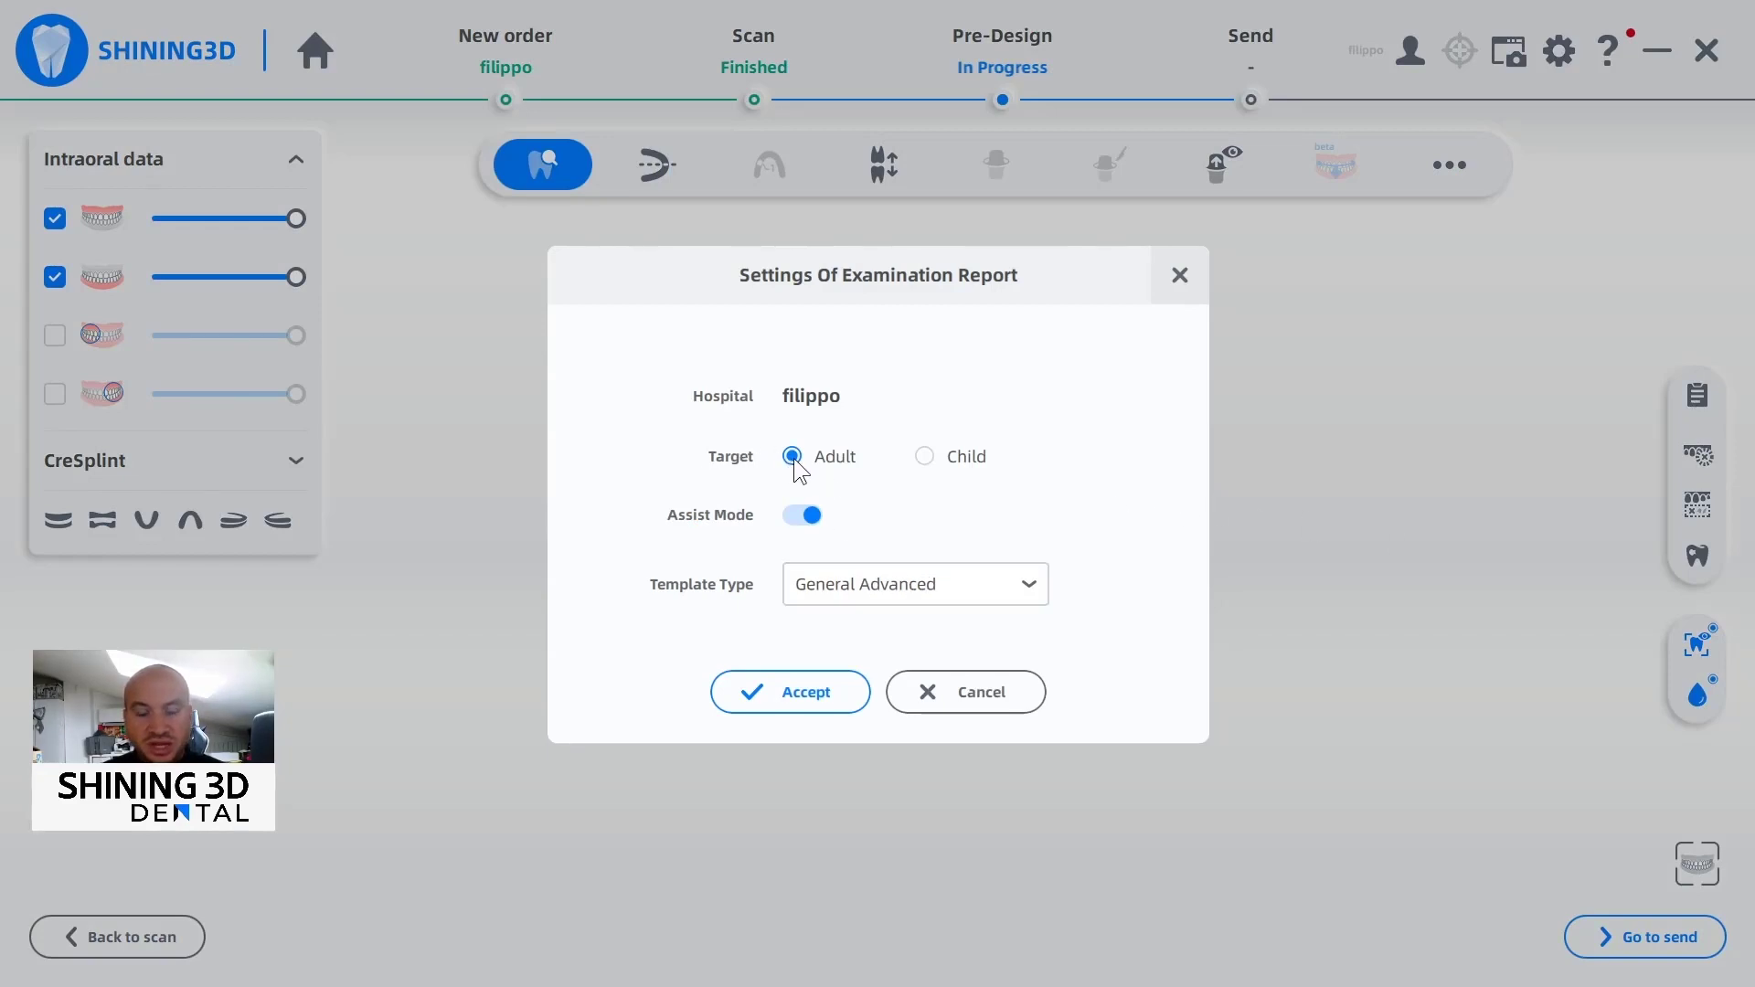
click(918, 590)
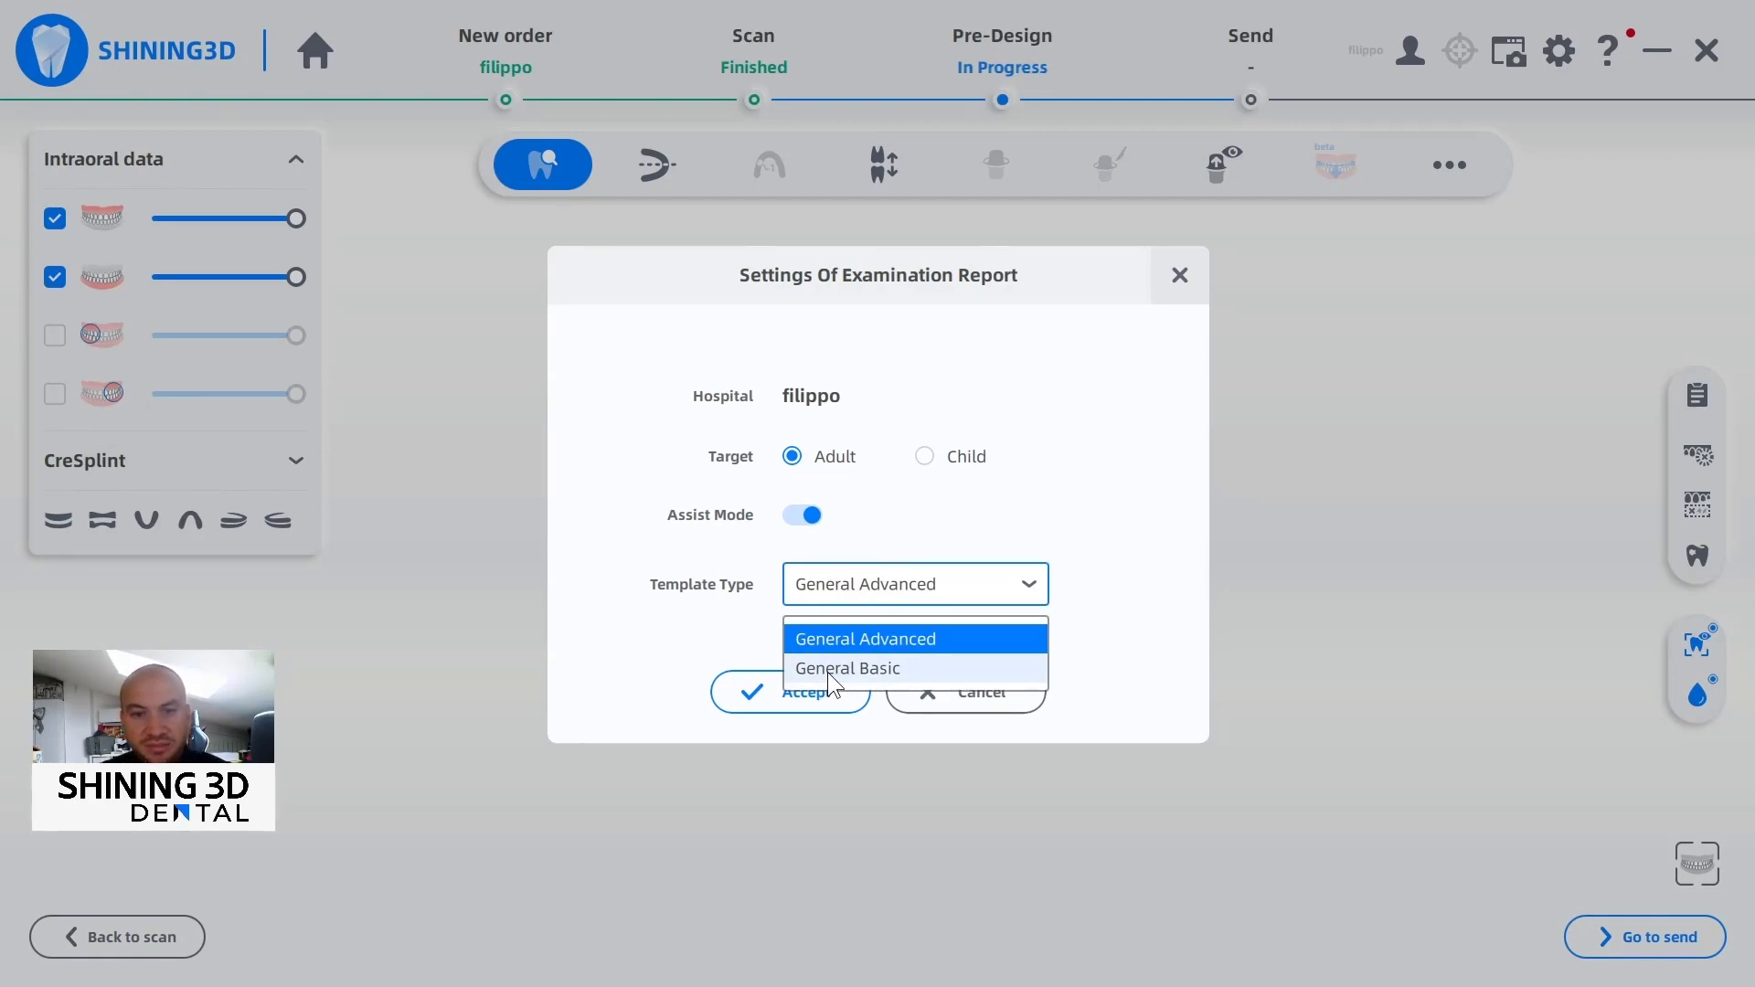
click(859, 640)
click(810, 695)
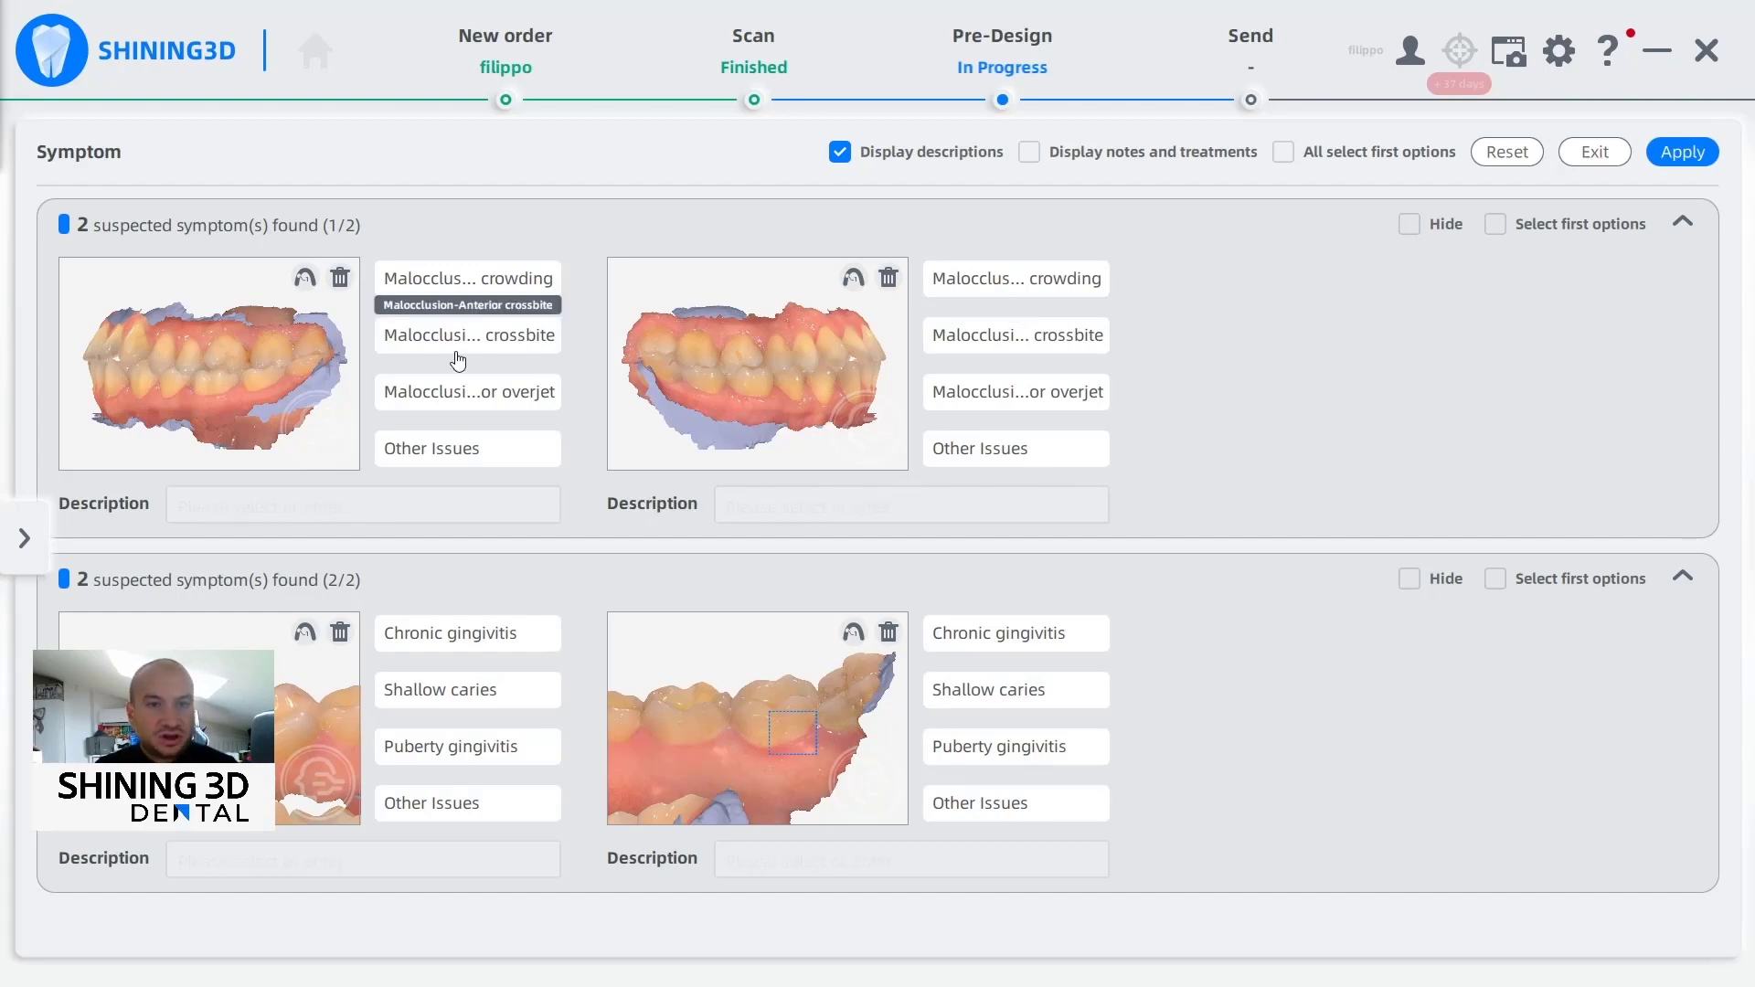
Diagnose both first-group cards as malocclusion crowding
click(447, 290)
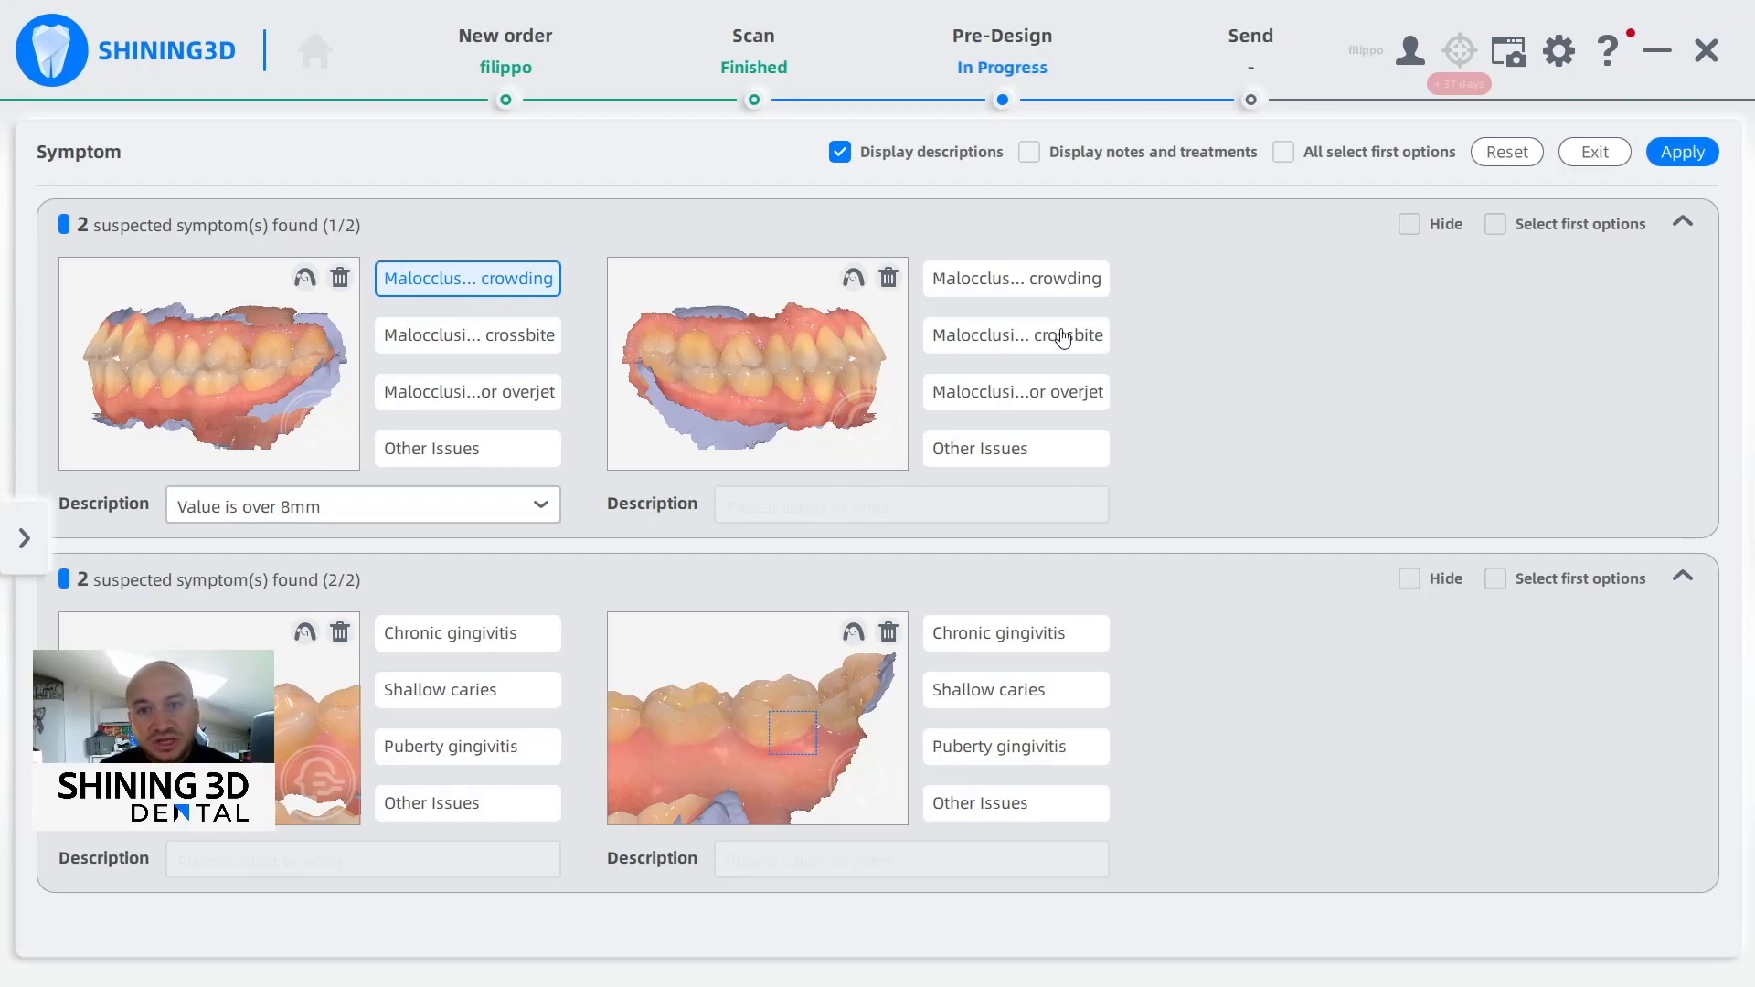
click(1108, 335)
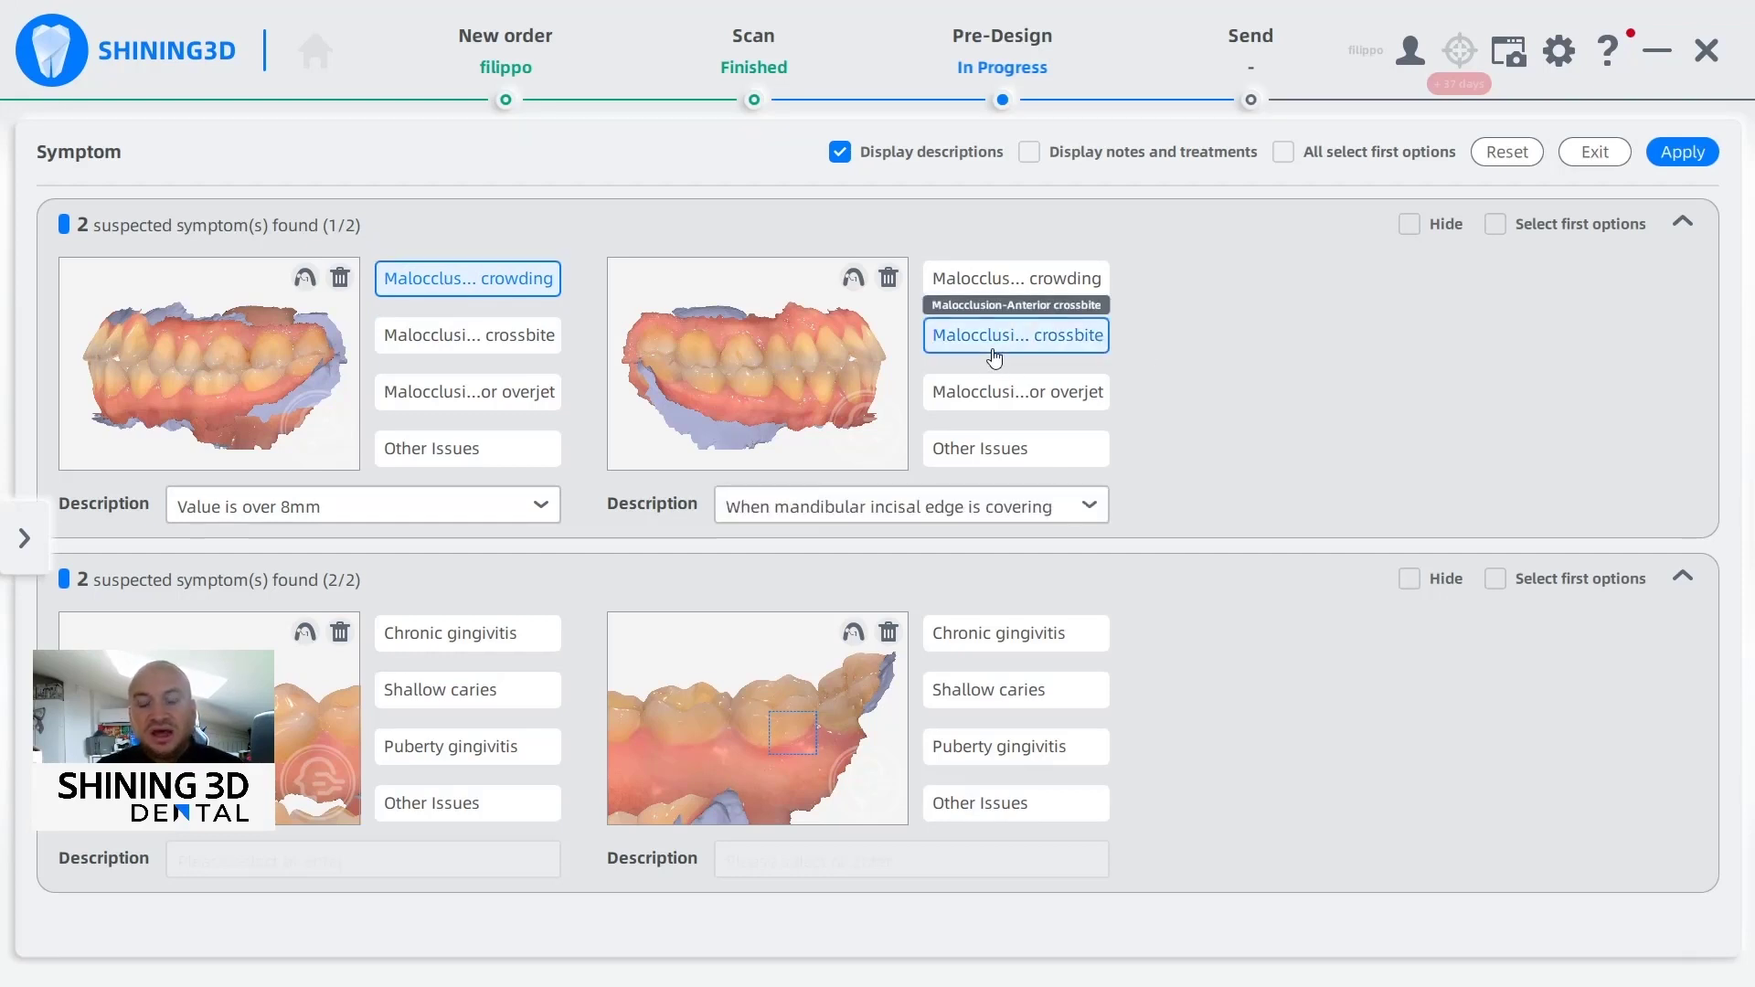
click(531, 349)
click(453, 391)
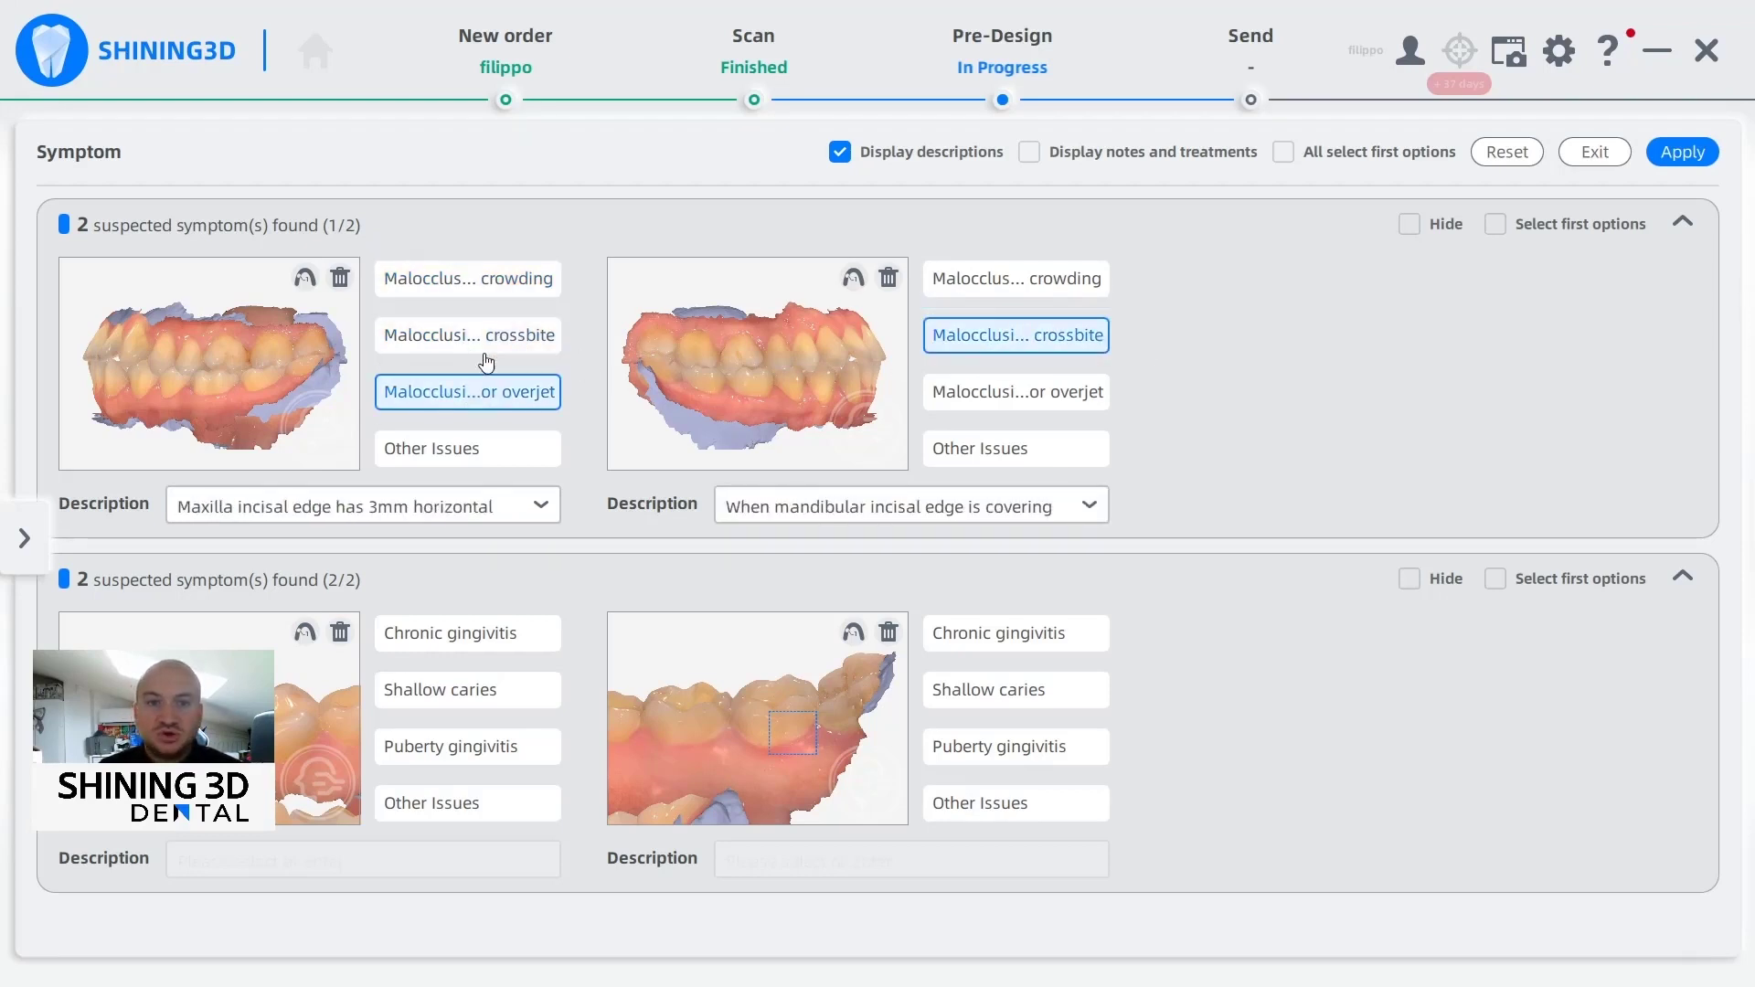
click(487, 284)
click(965, 284)
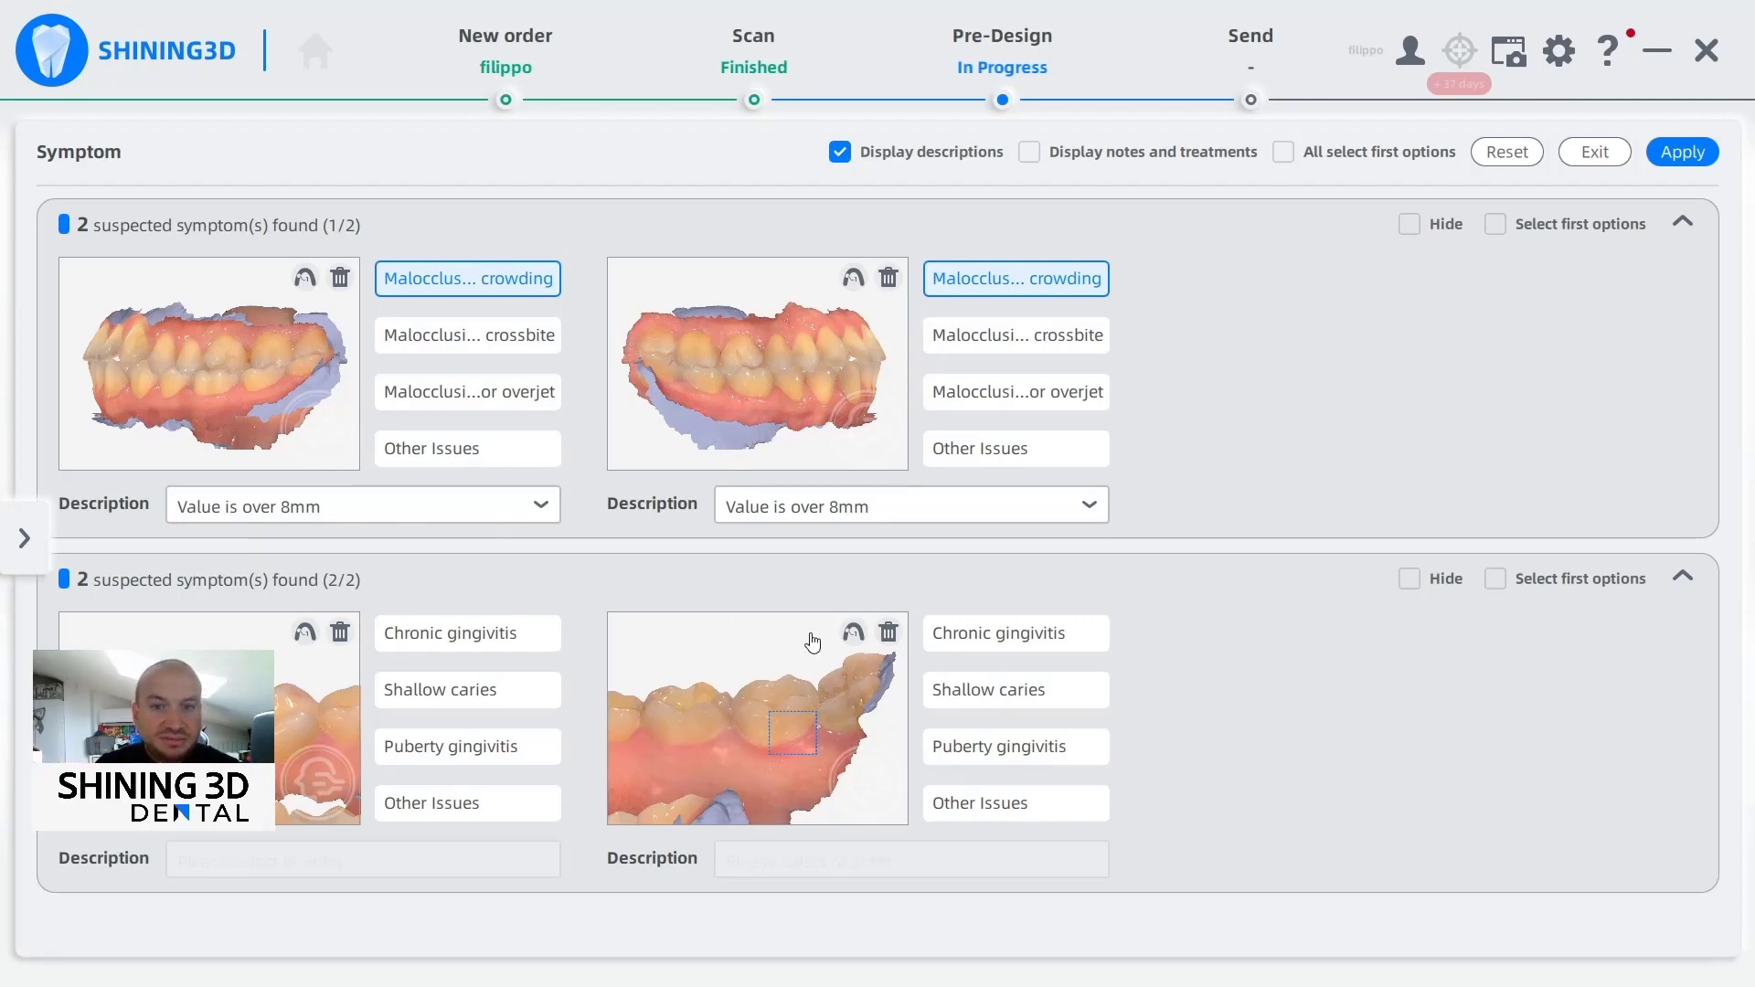
Delete the second card of the second symptom group, leaving the group visible
click(888, 633)
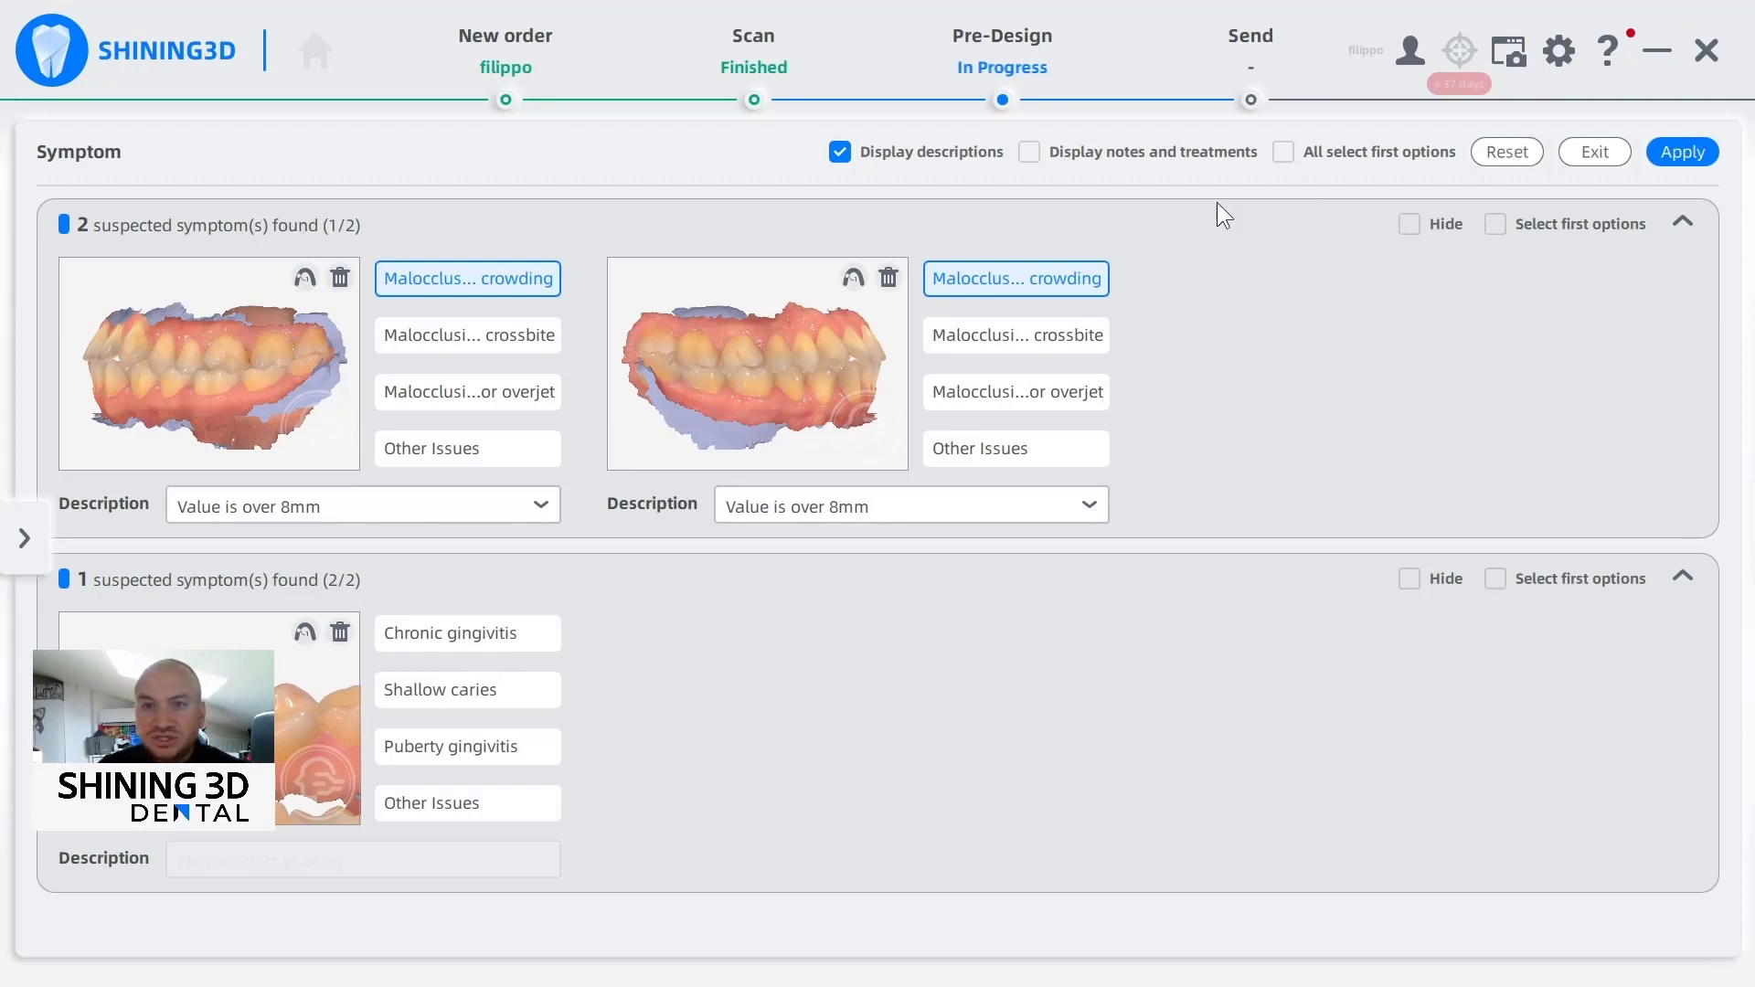
click(1410, 580)
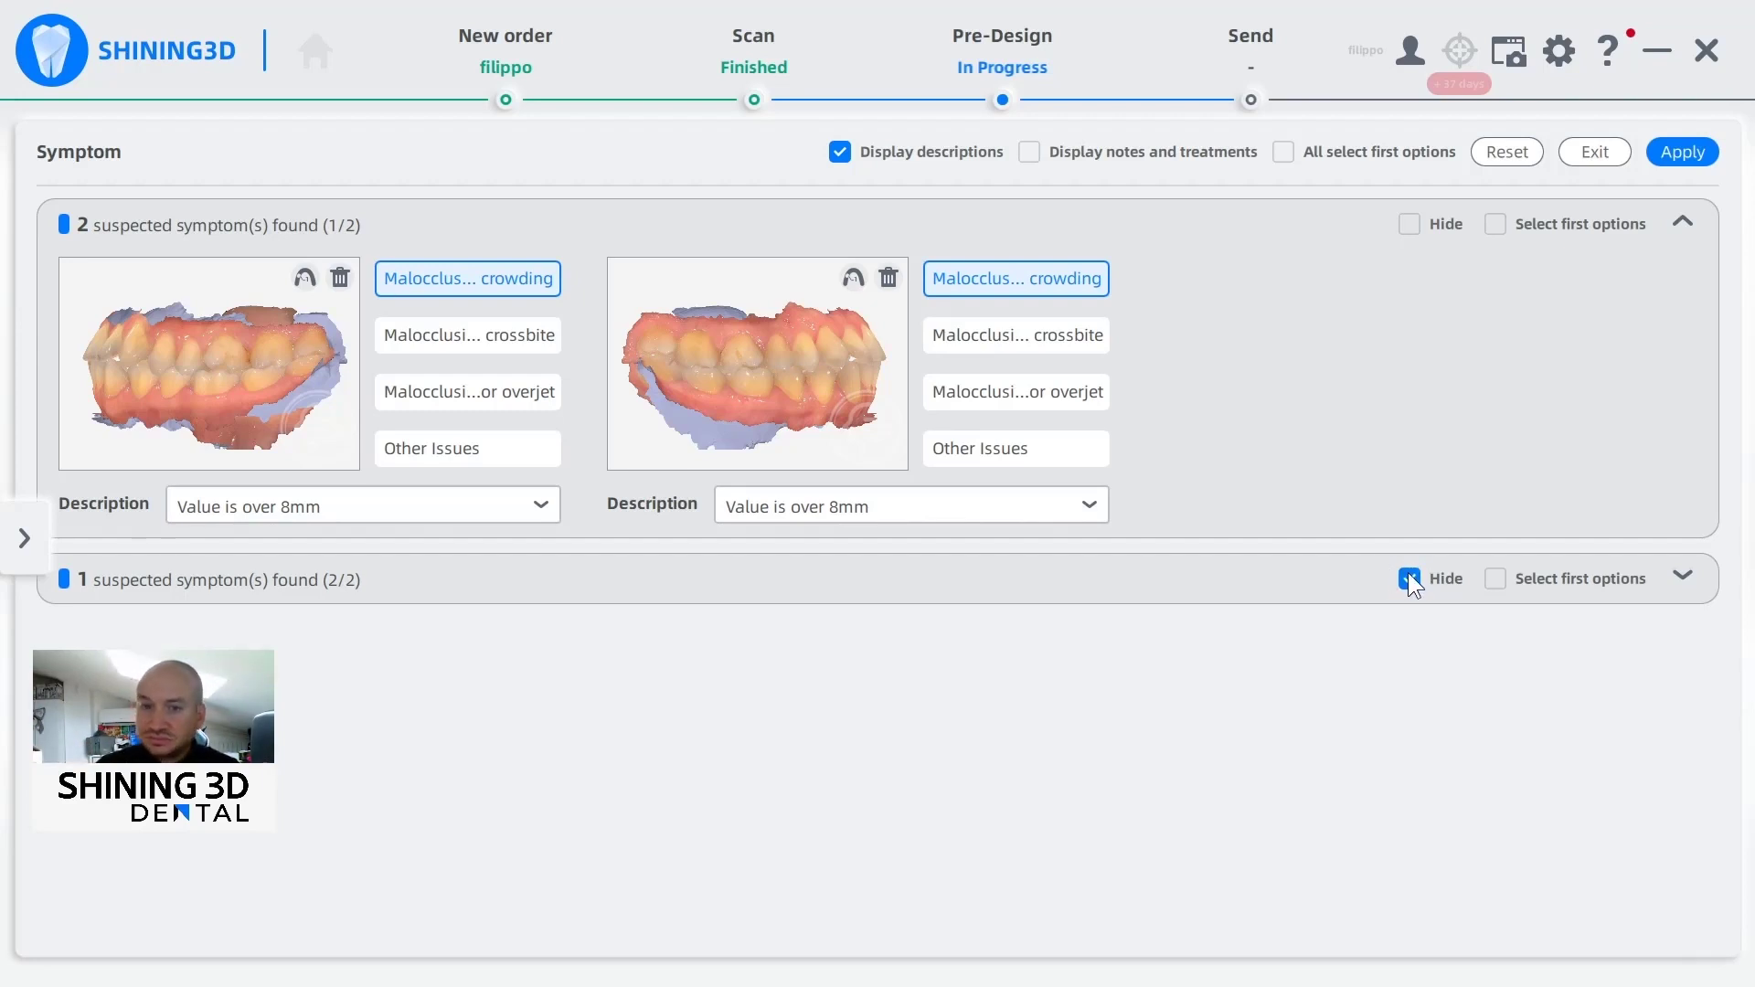
click(1410, 578)
click(382, 503)
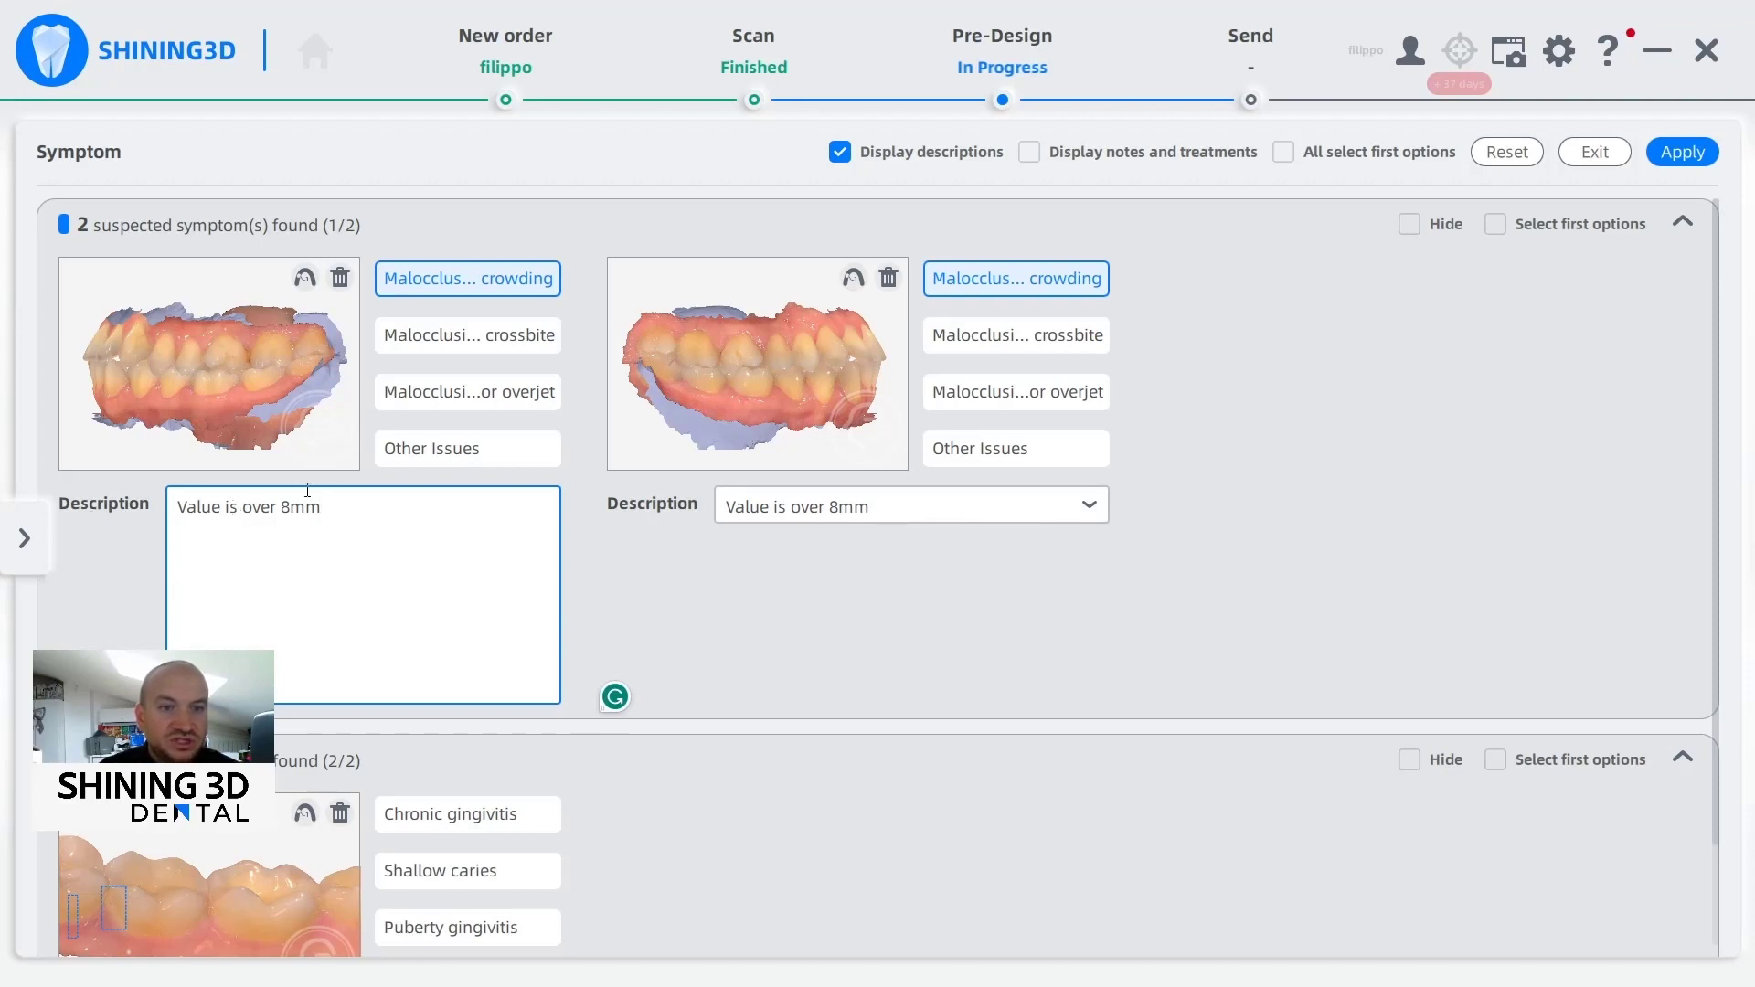
Replace the first crowding card's description with 'Write something here'
drag(346, 517, 112, 507)
key(BackSpace)
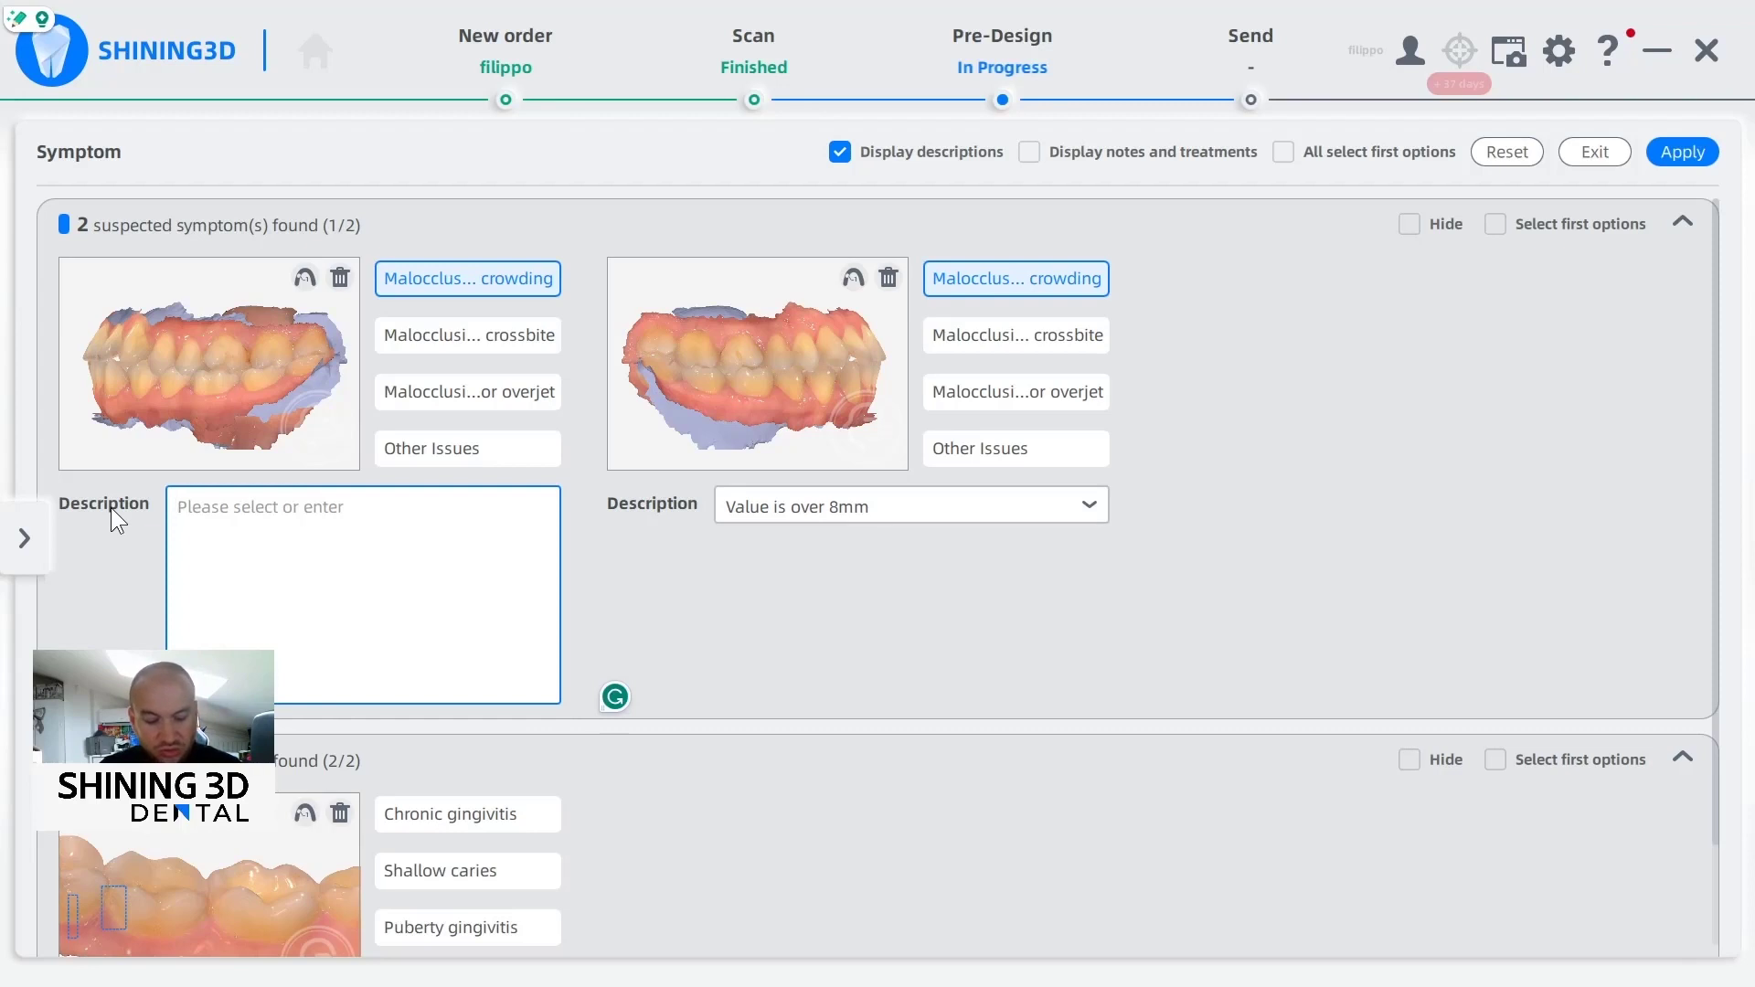
text(Write something here)
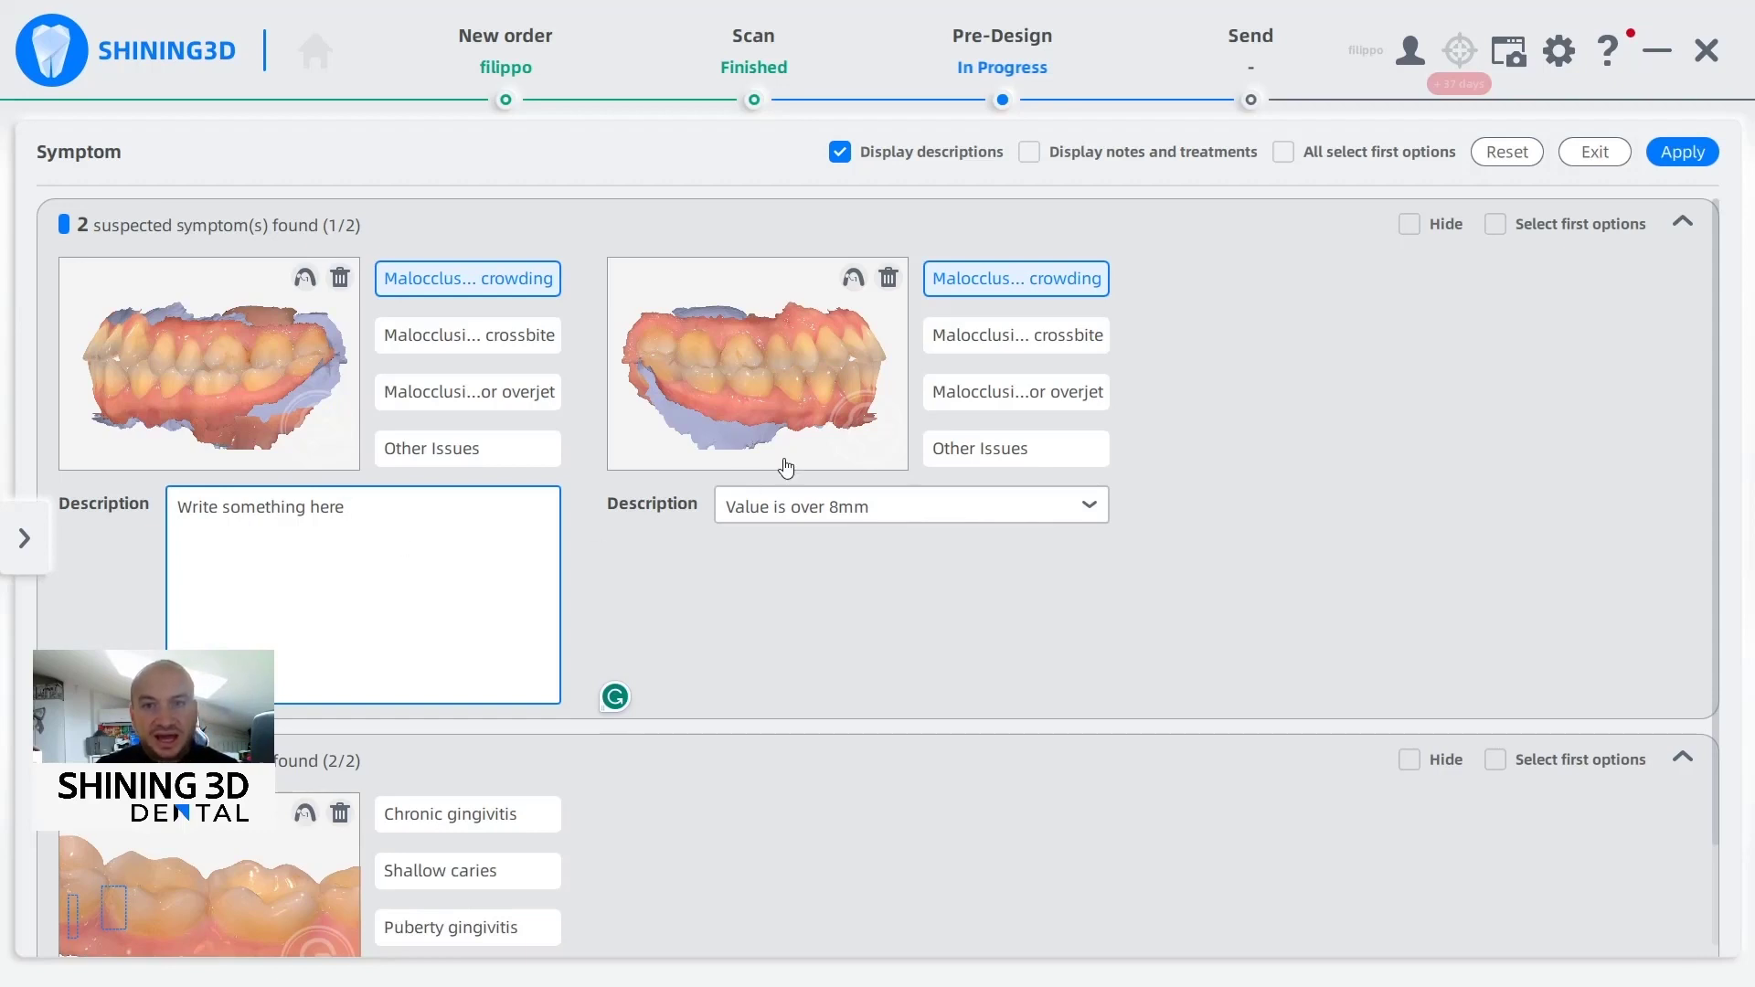
Display the notes and treatment plan fields on each symptom card
click(1029, 153)
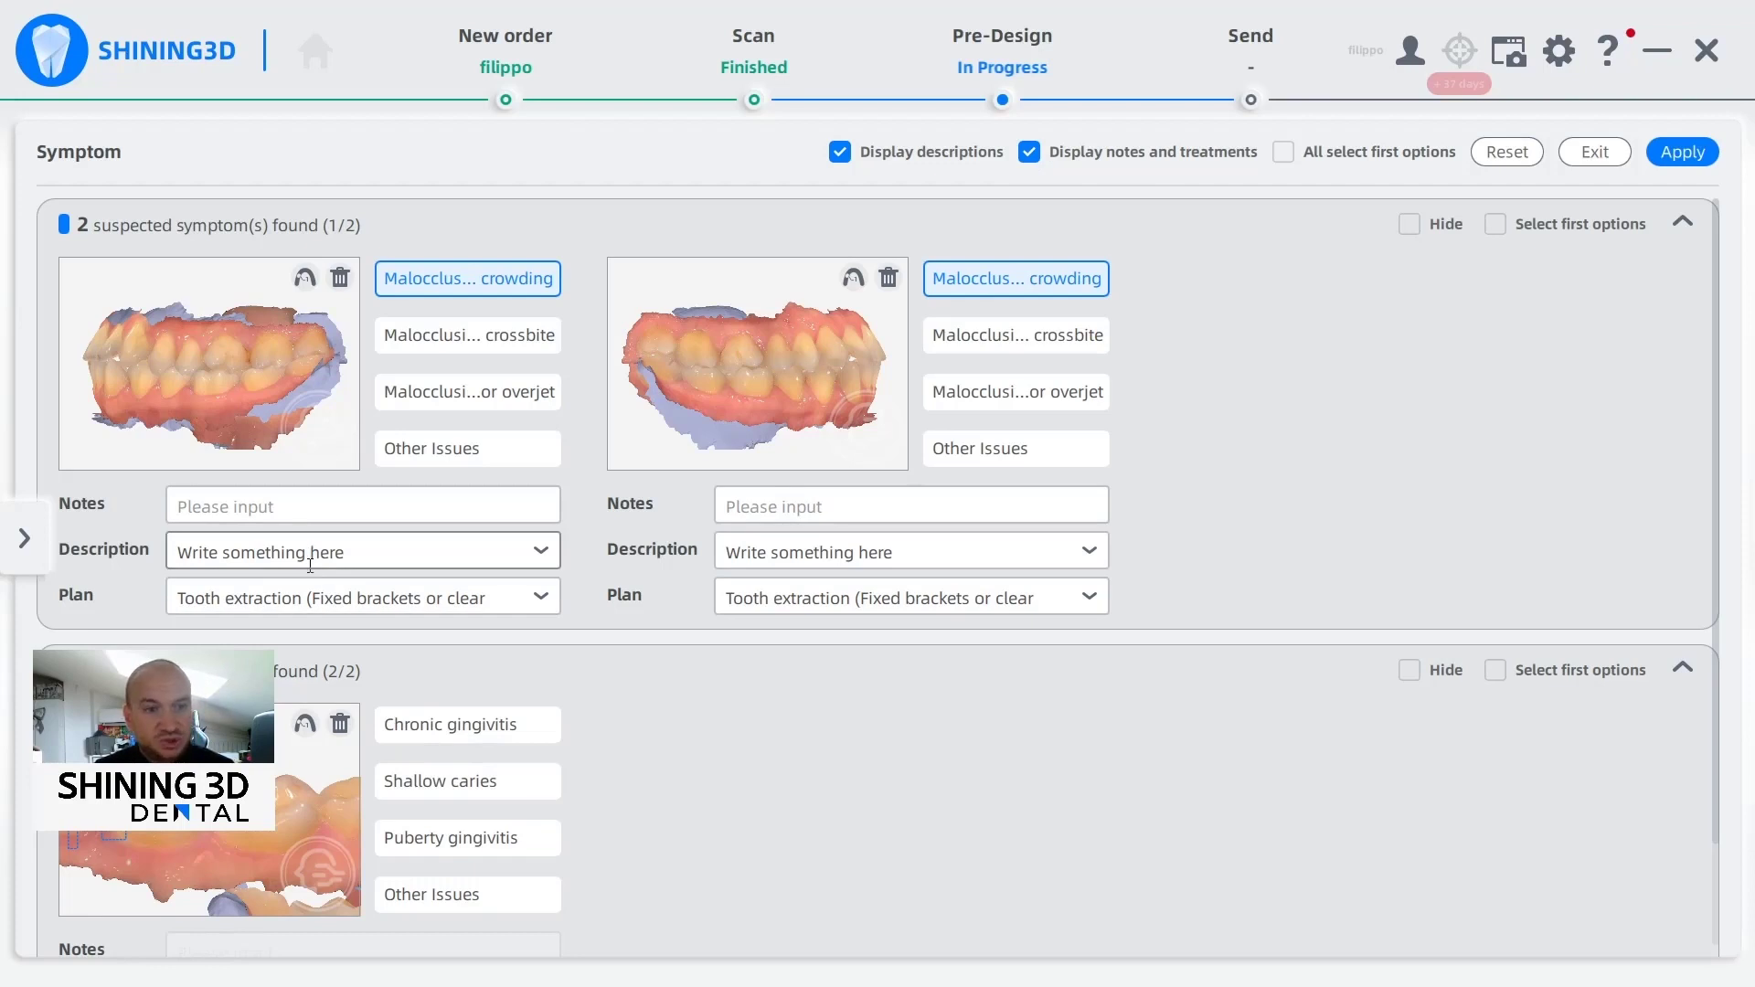
click(311, 598)
click(354, 550)
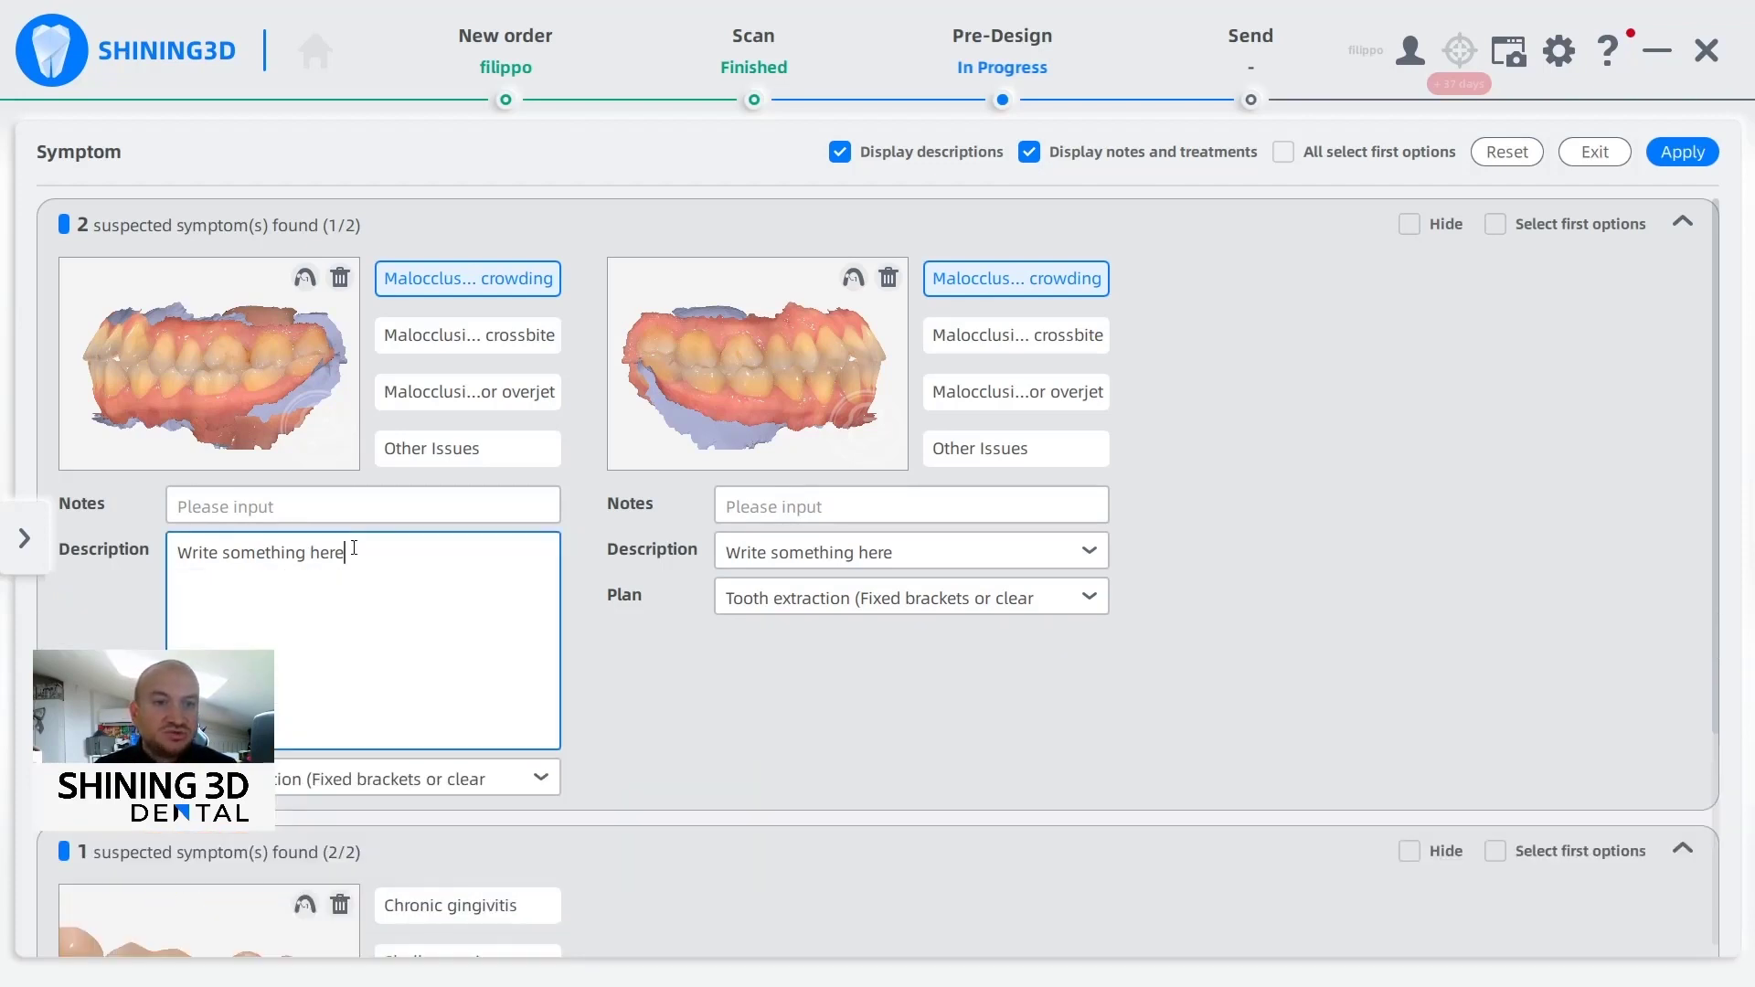
click(859, 554)
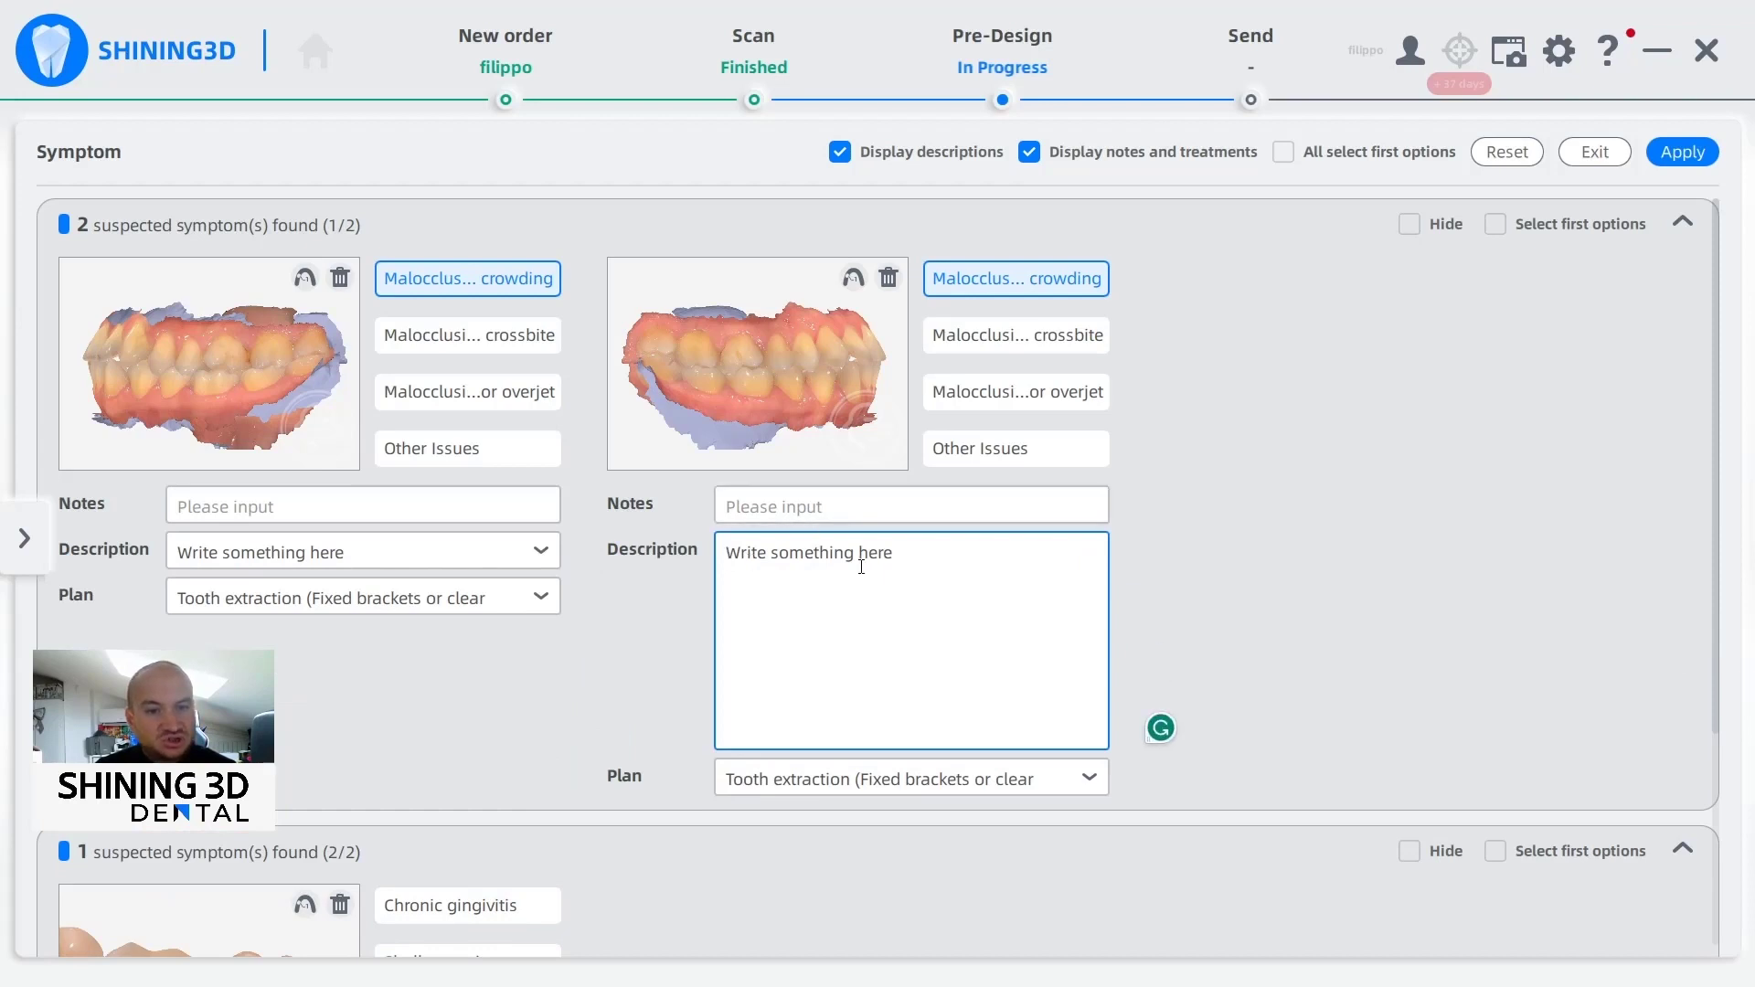
scroll(862, 566, down, 3)
scroll(854, 545, up, 3)
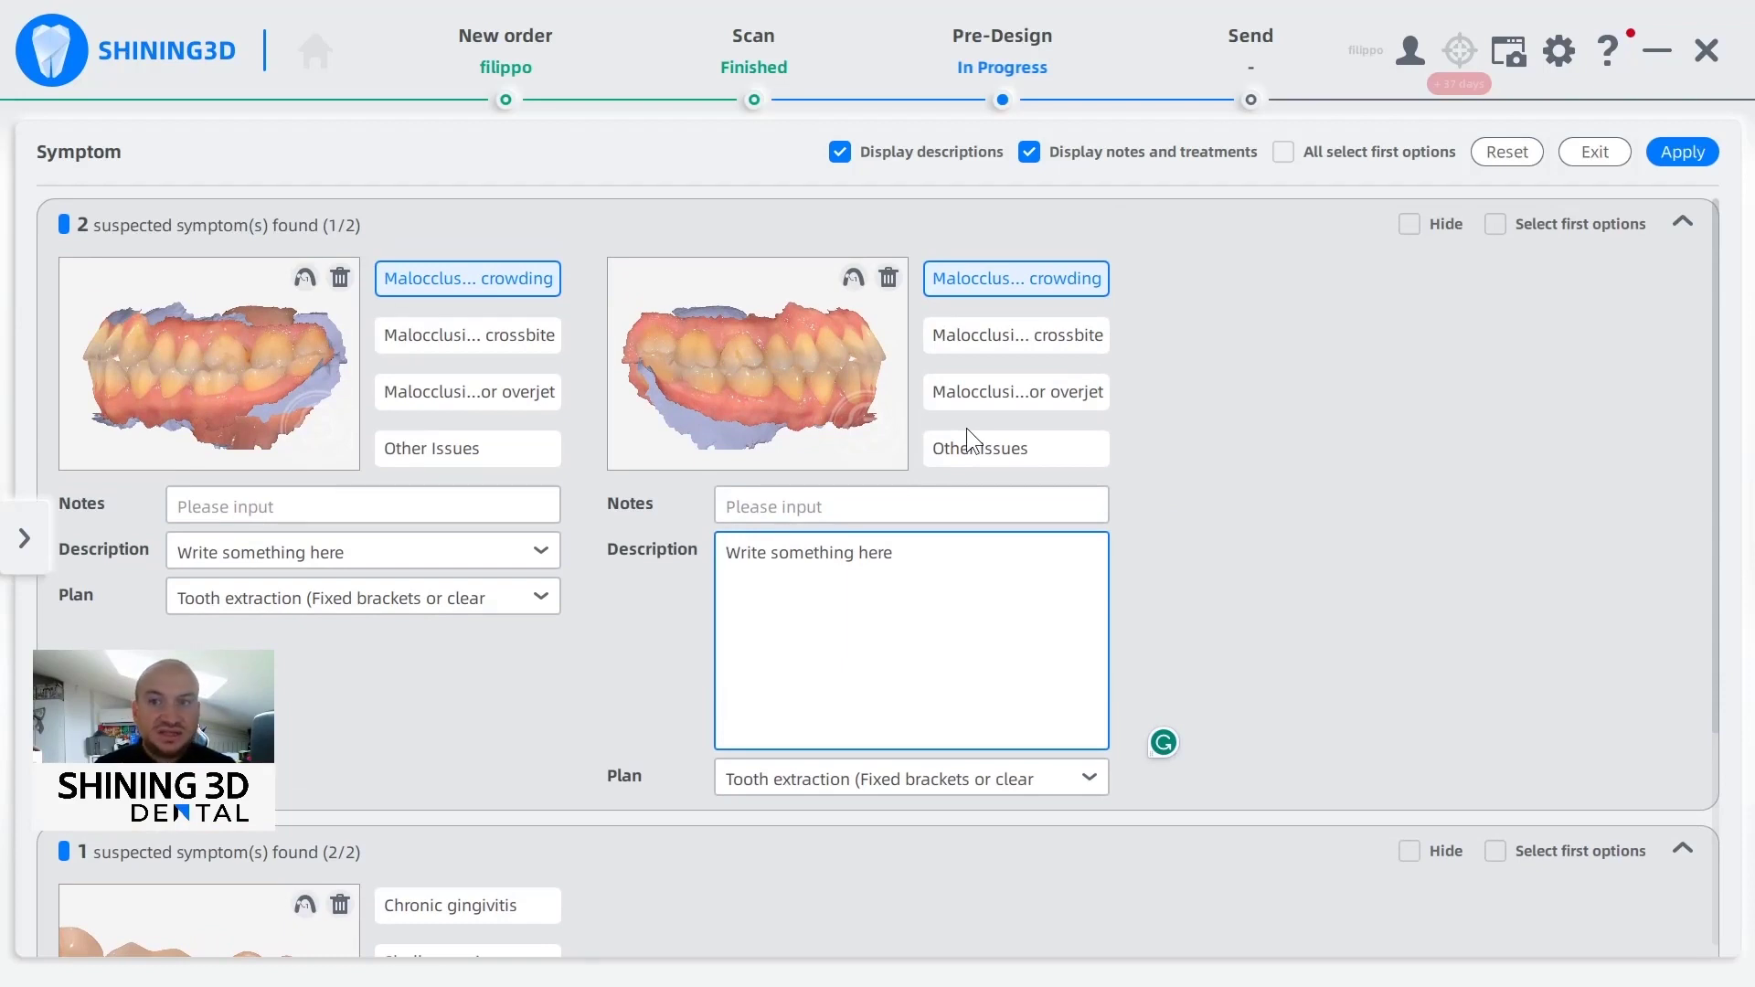
Select the first option for every symptom group, giving the gingivitis card chronic gingivitis
click(1283, 152)
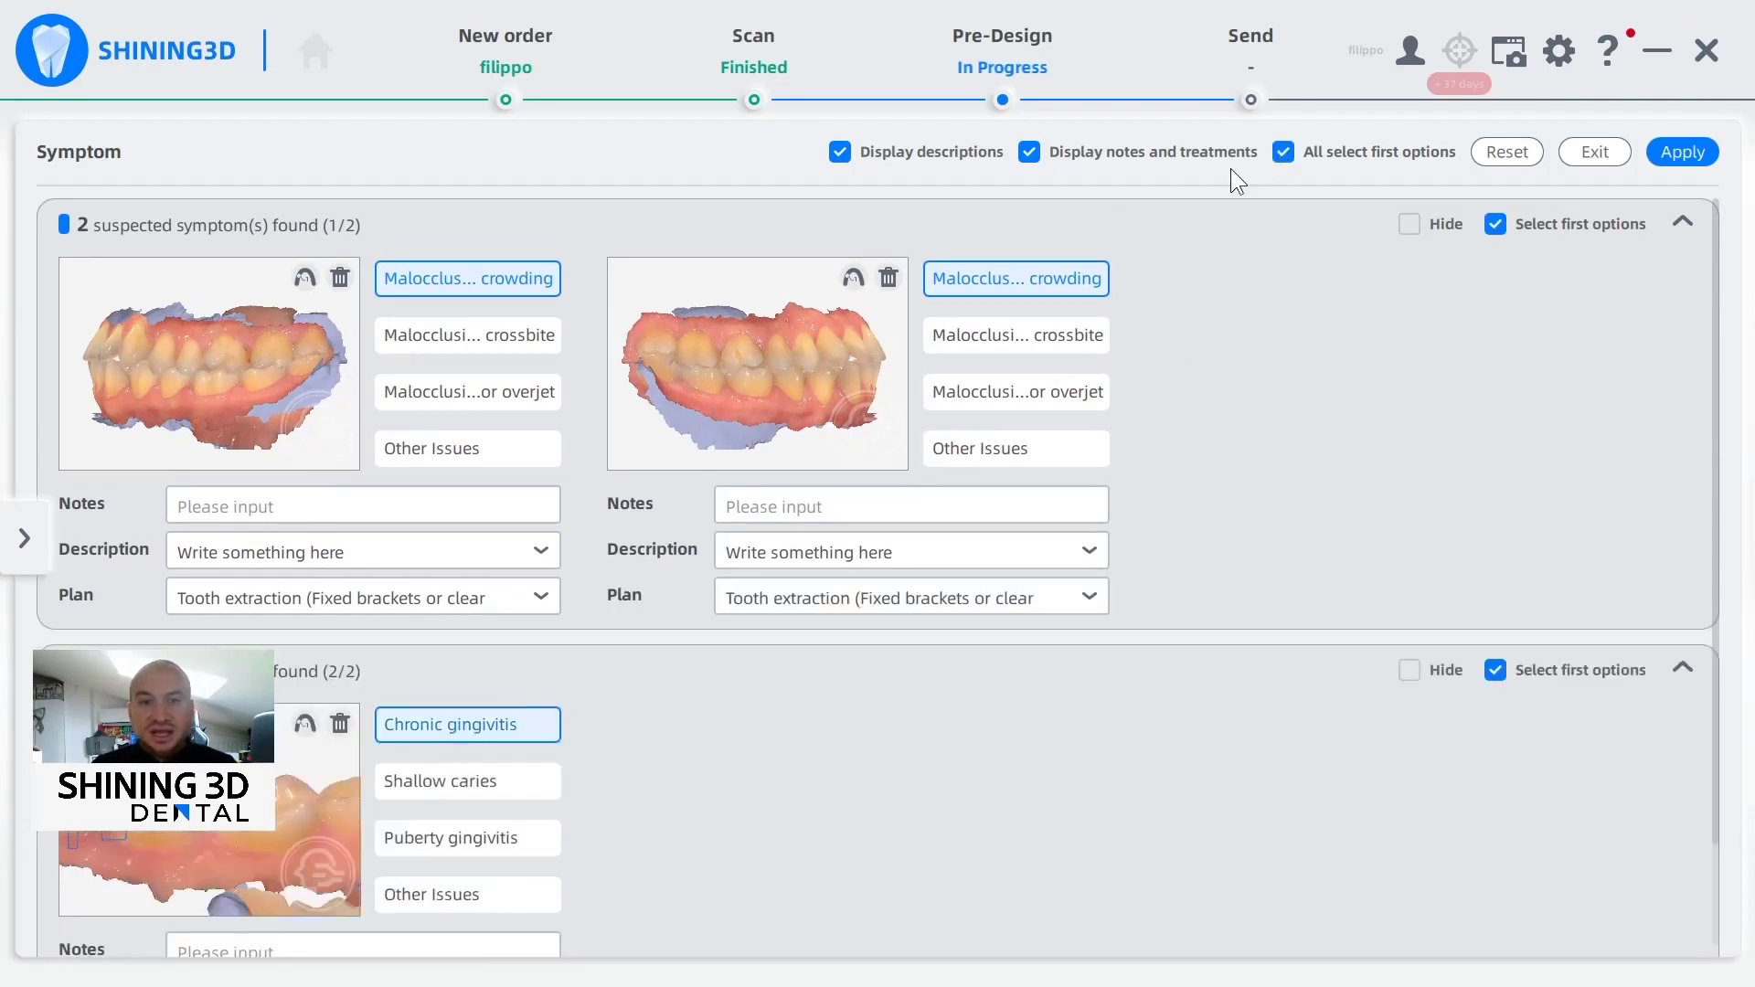
scroll(817, 562, down, 2)
scroll(814, 607, up, 2)
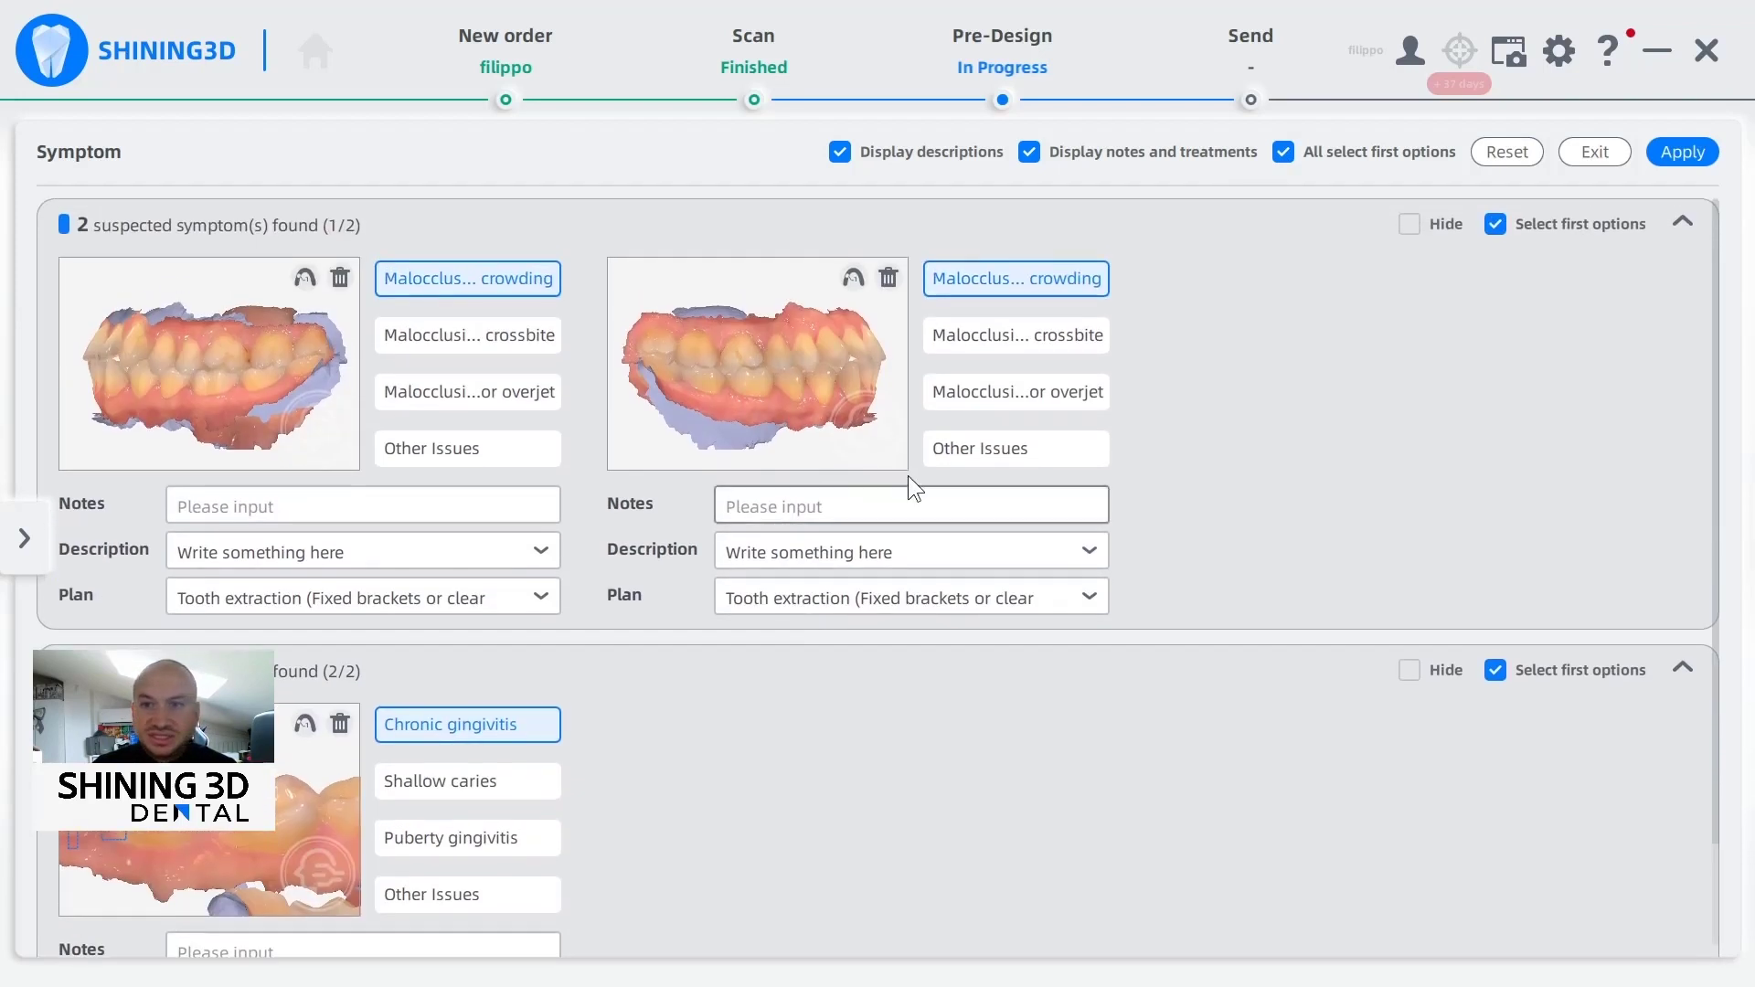
Apply the symptom selections and continue past the unselected-symptom warning
click(1657, 151)
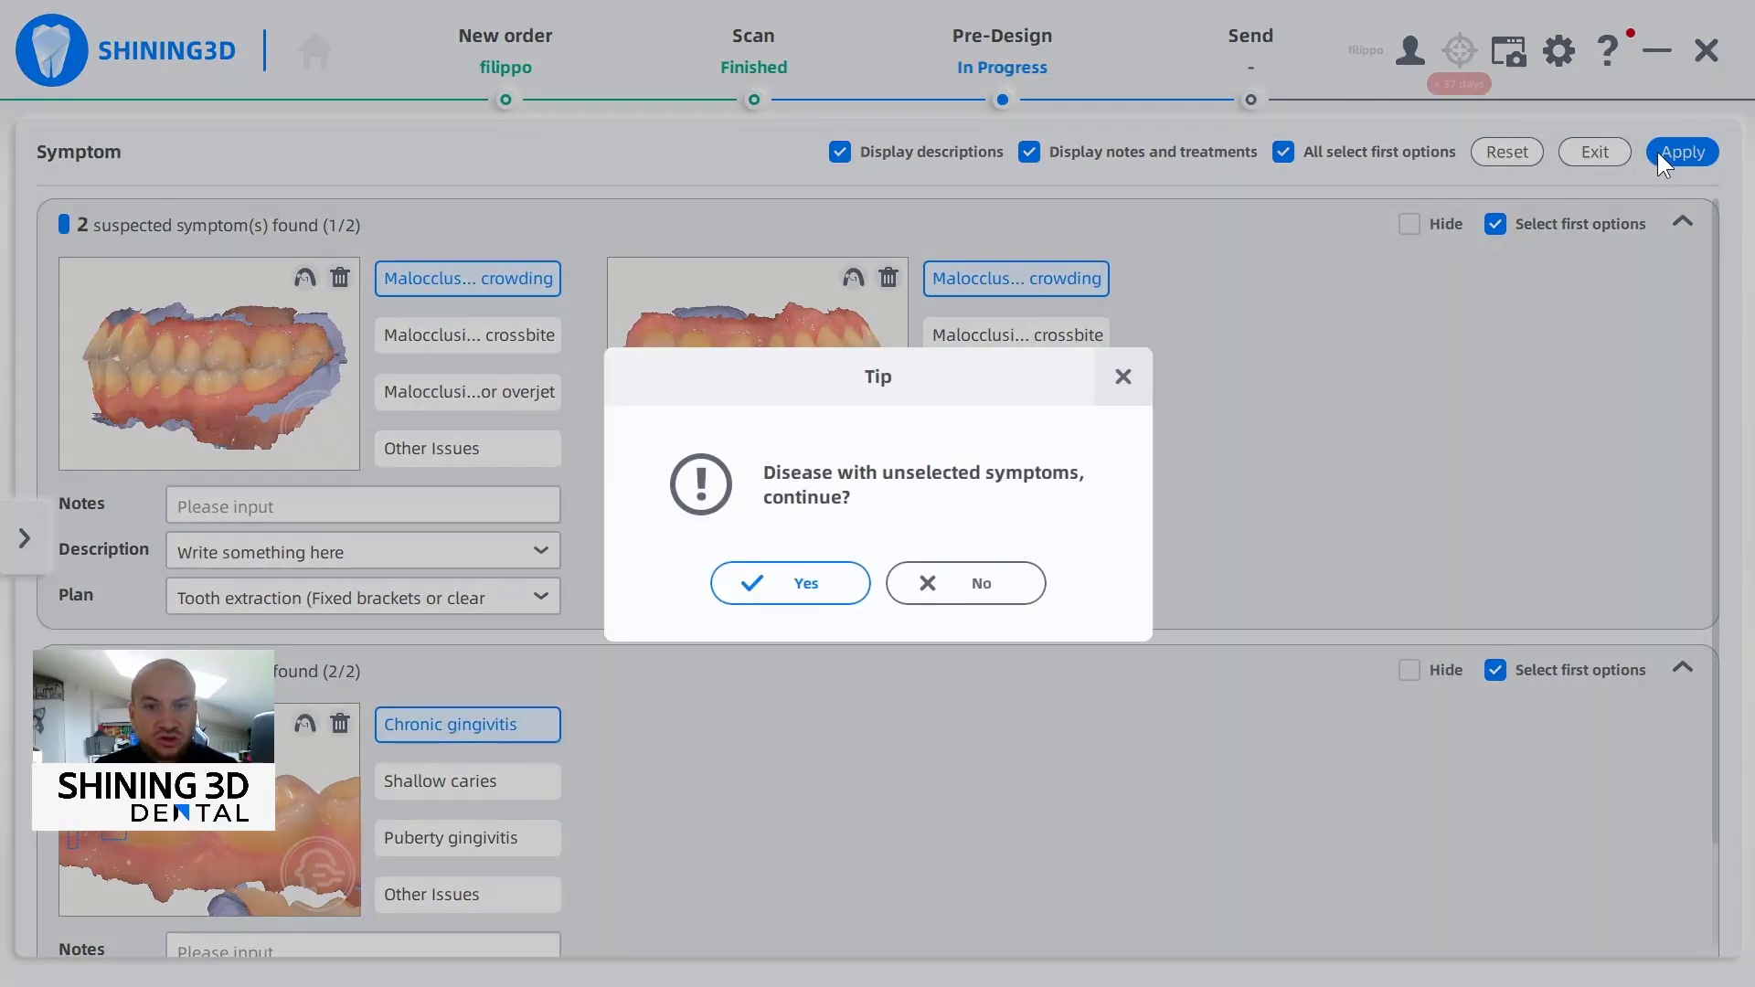
click(858, 589)
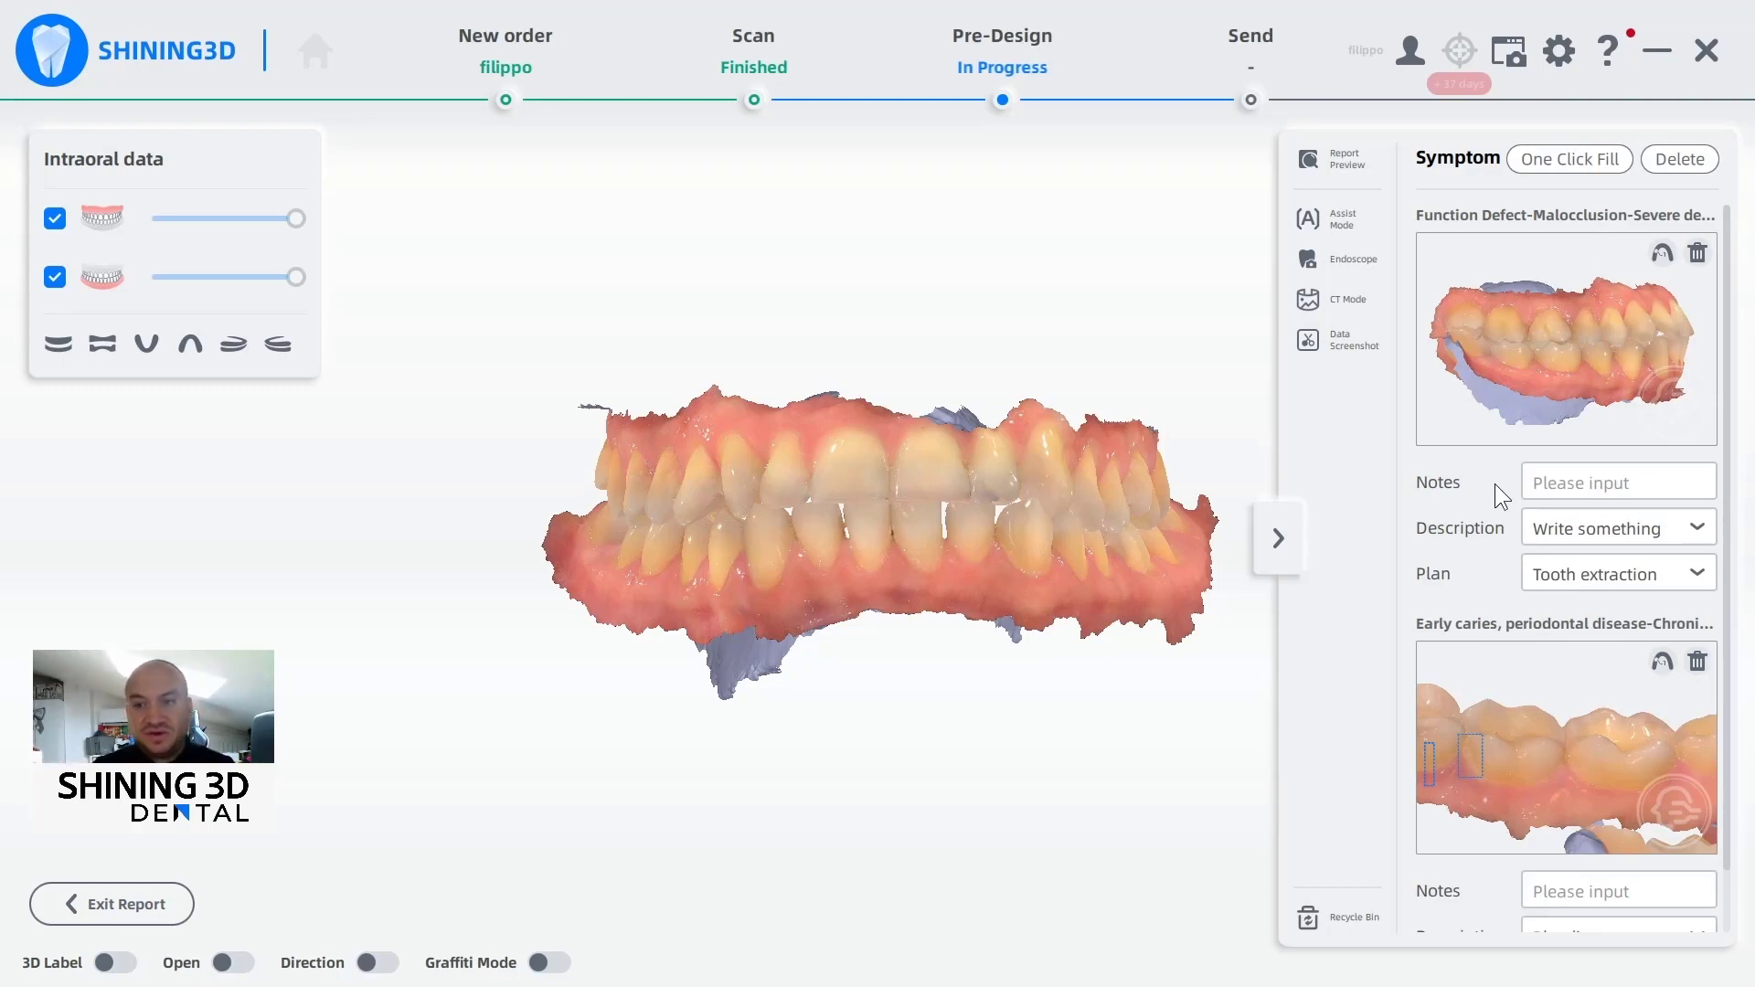
Capture the endoscope image and set its type to early caries and periodontal disease
click(1318, 250)
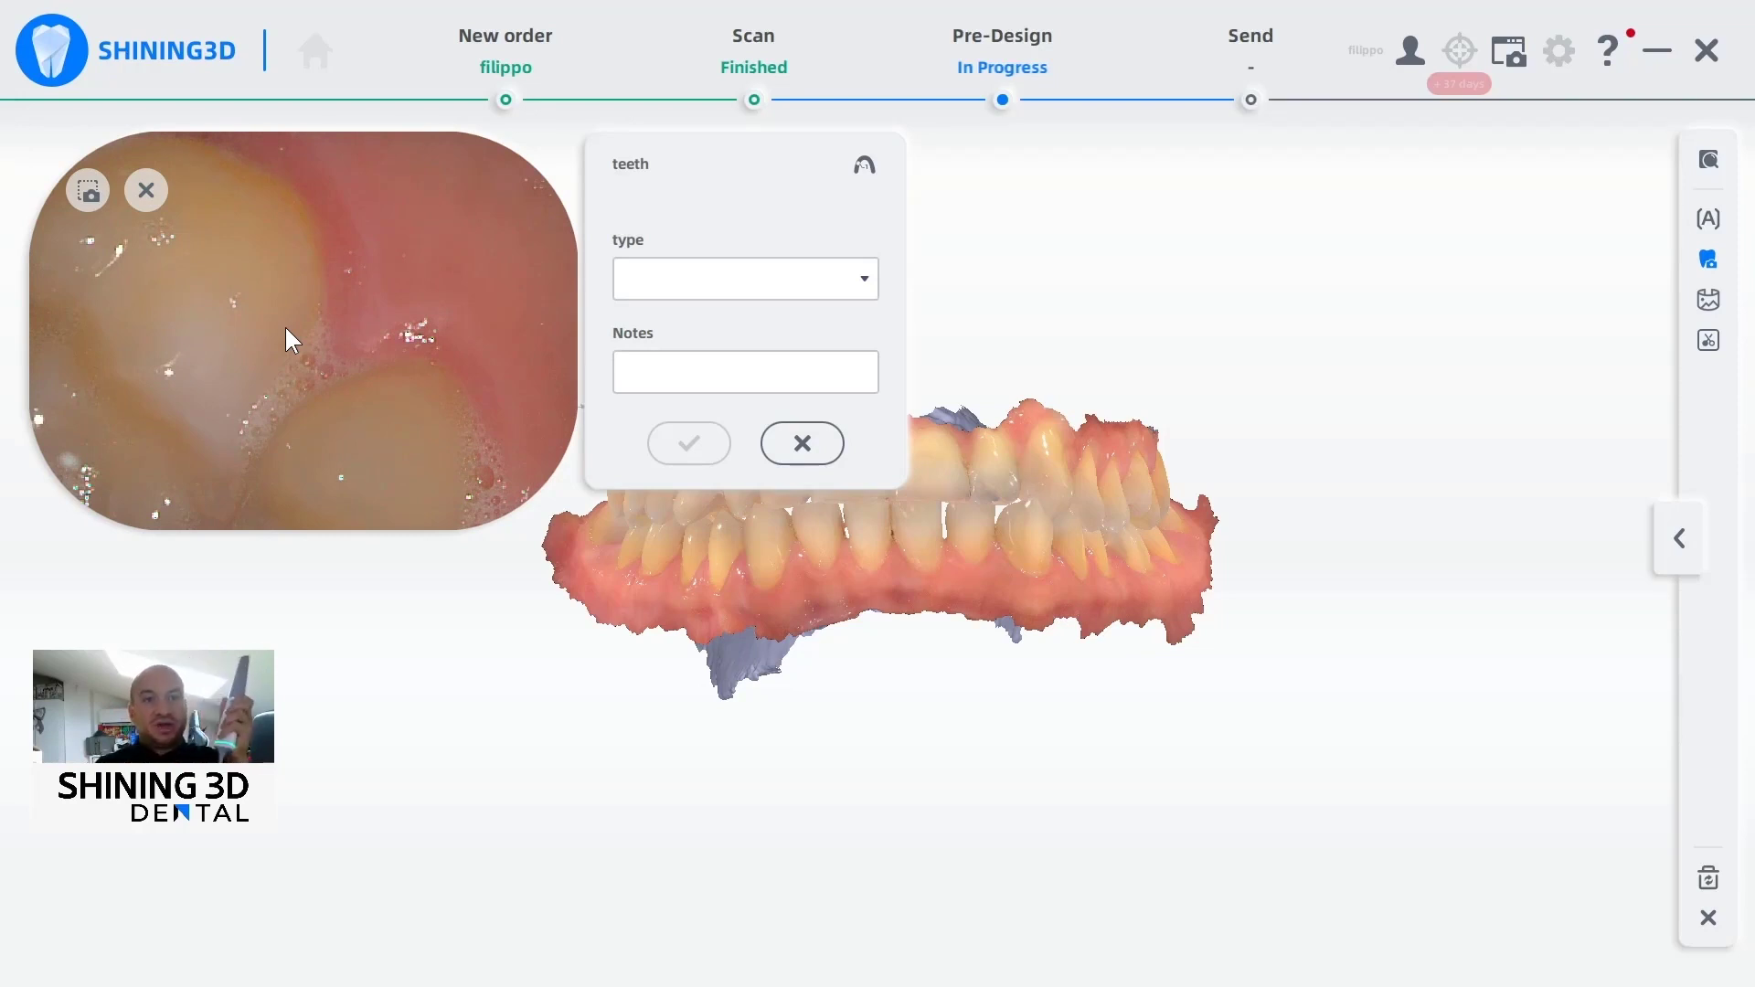
click(681, 277)
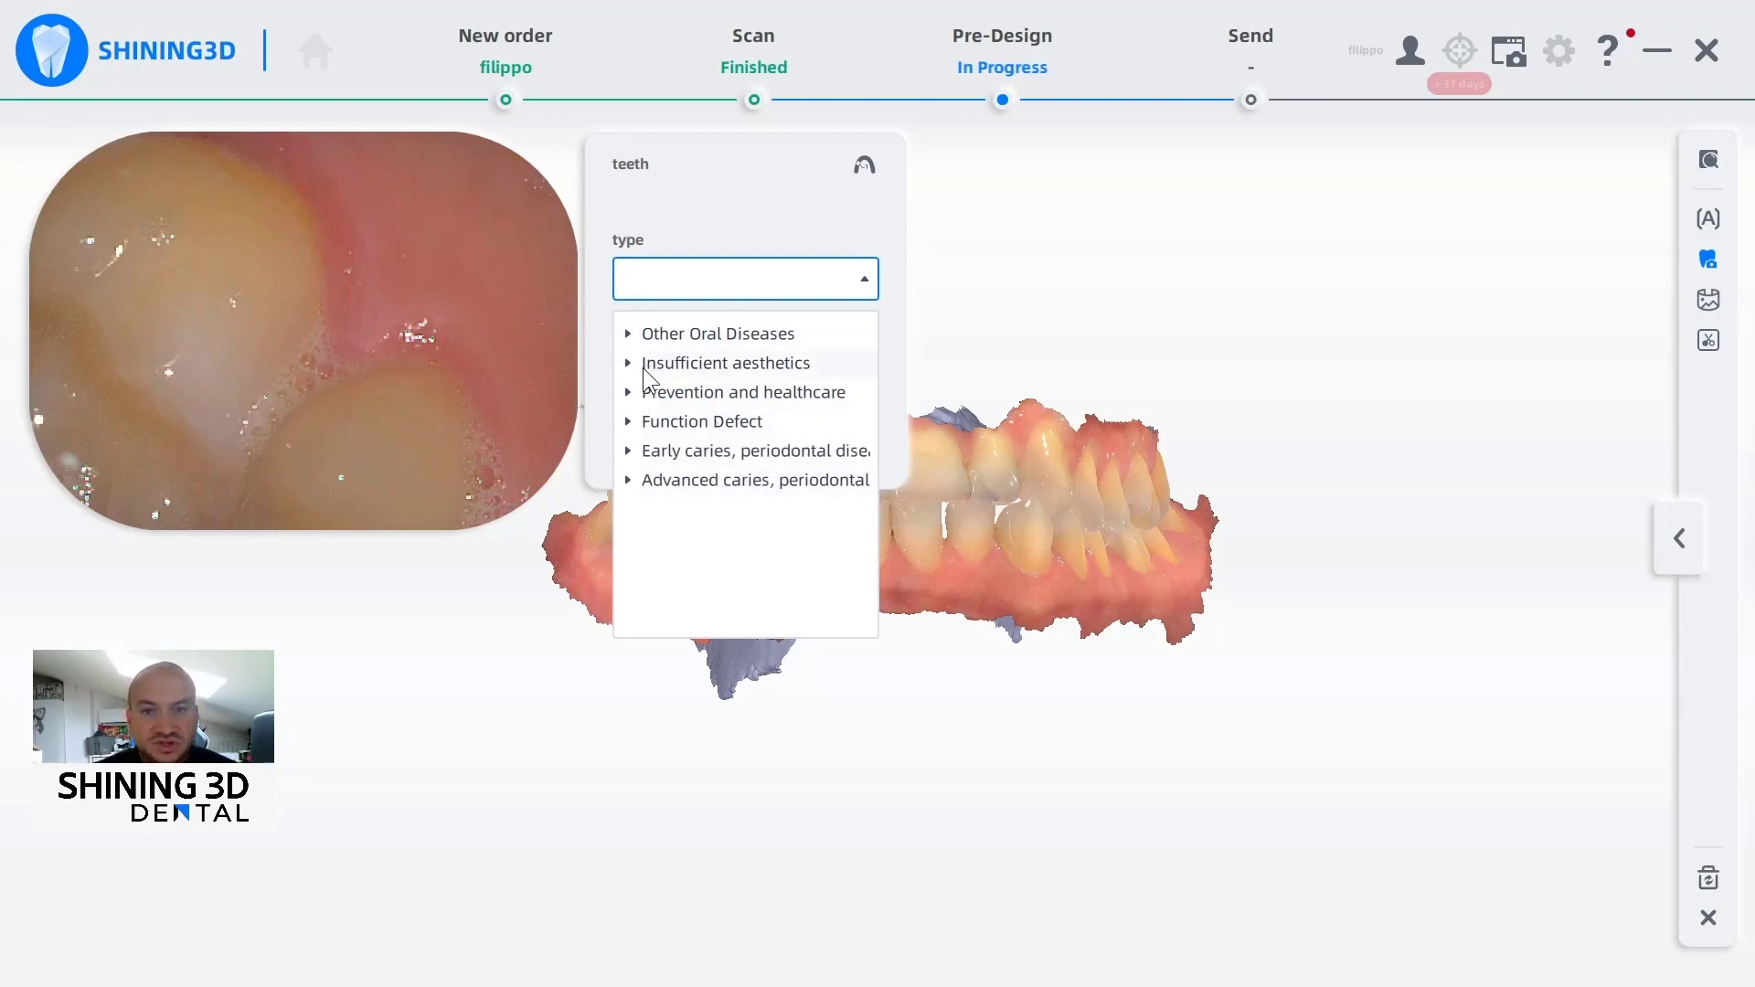
click(629, 392)
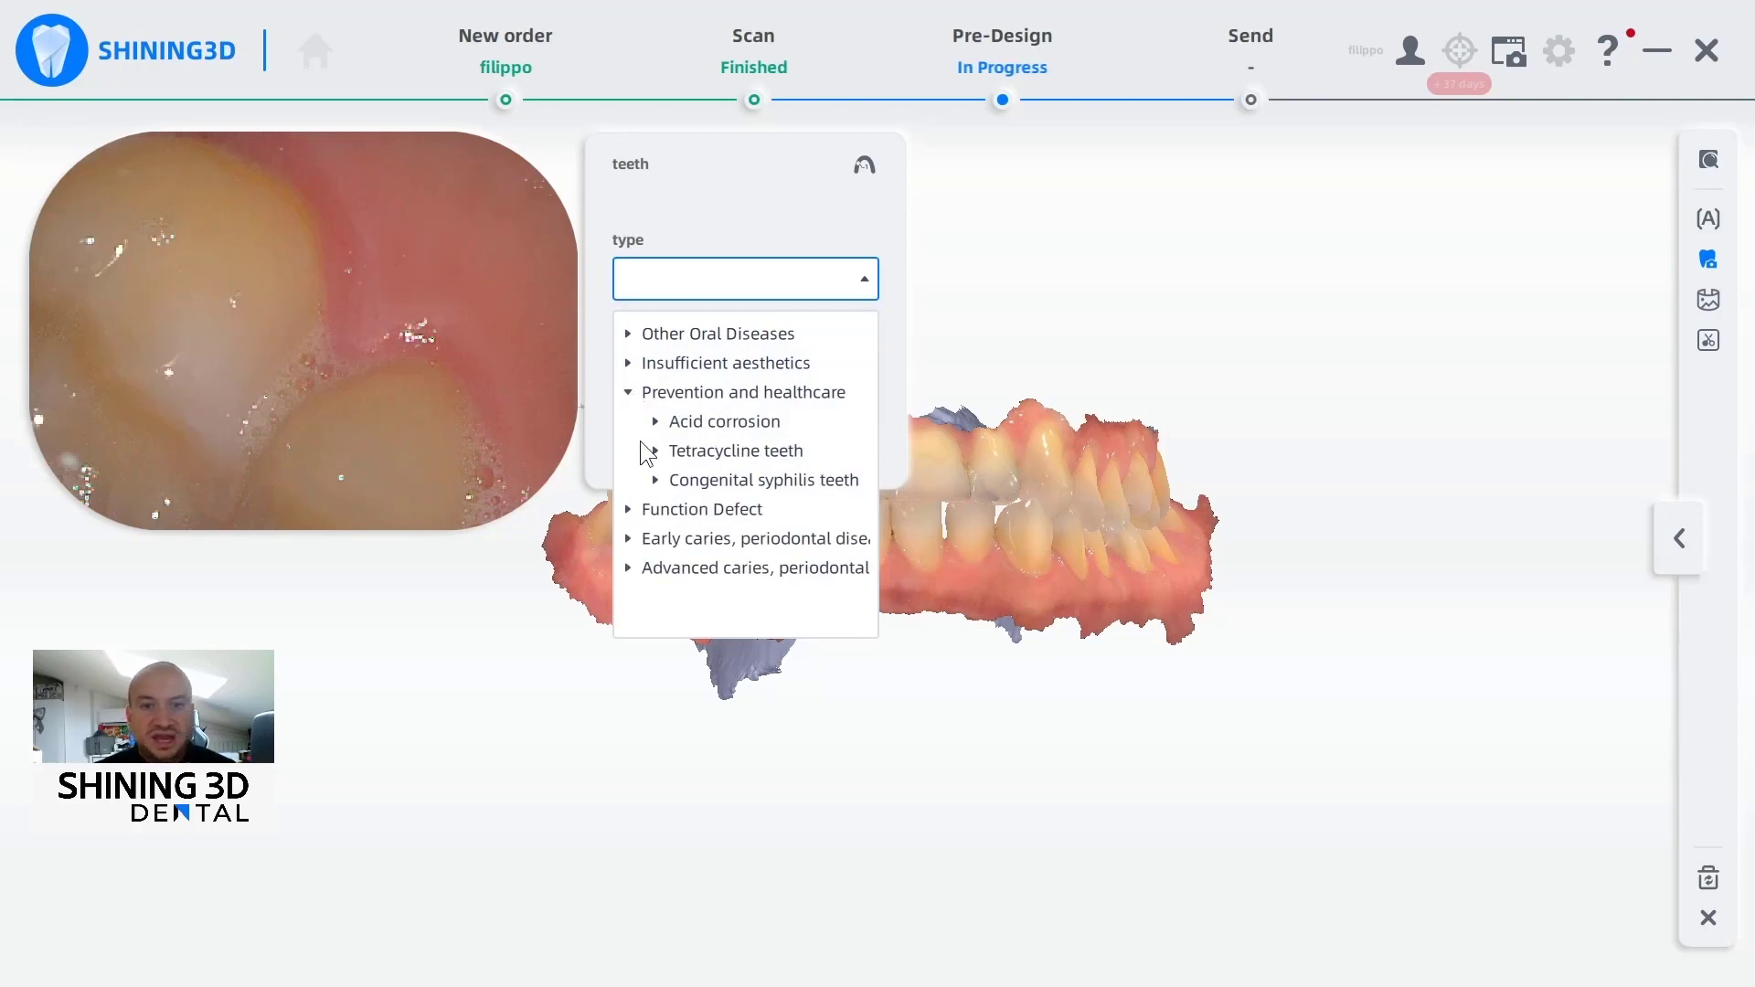
click(629, 510)
scroll(658, 501, down, 3)
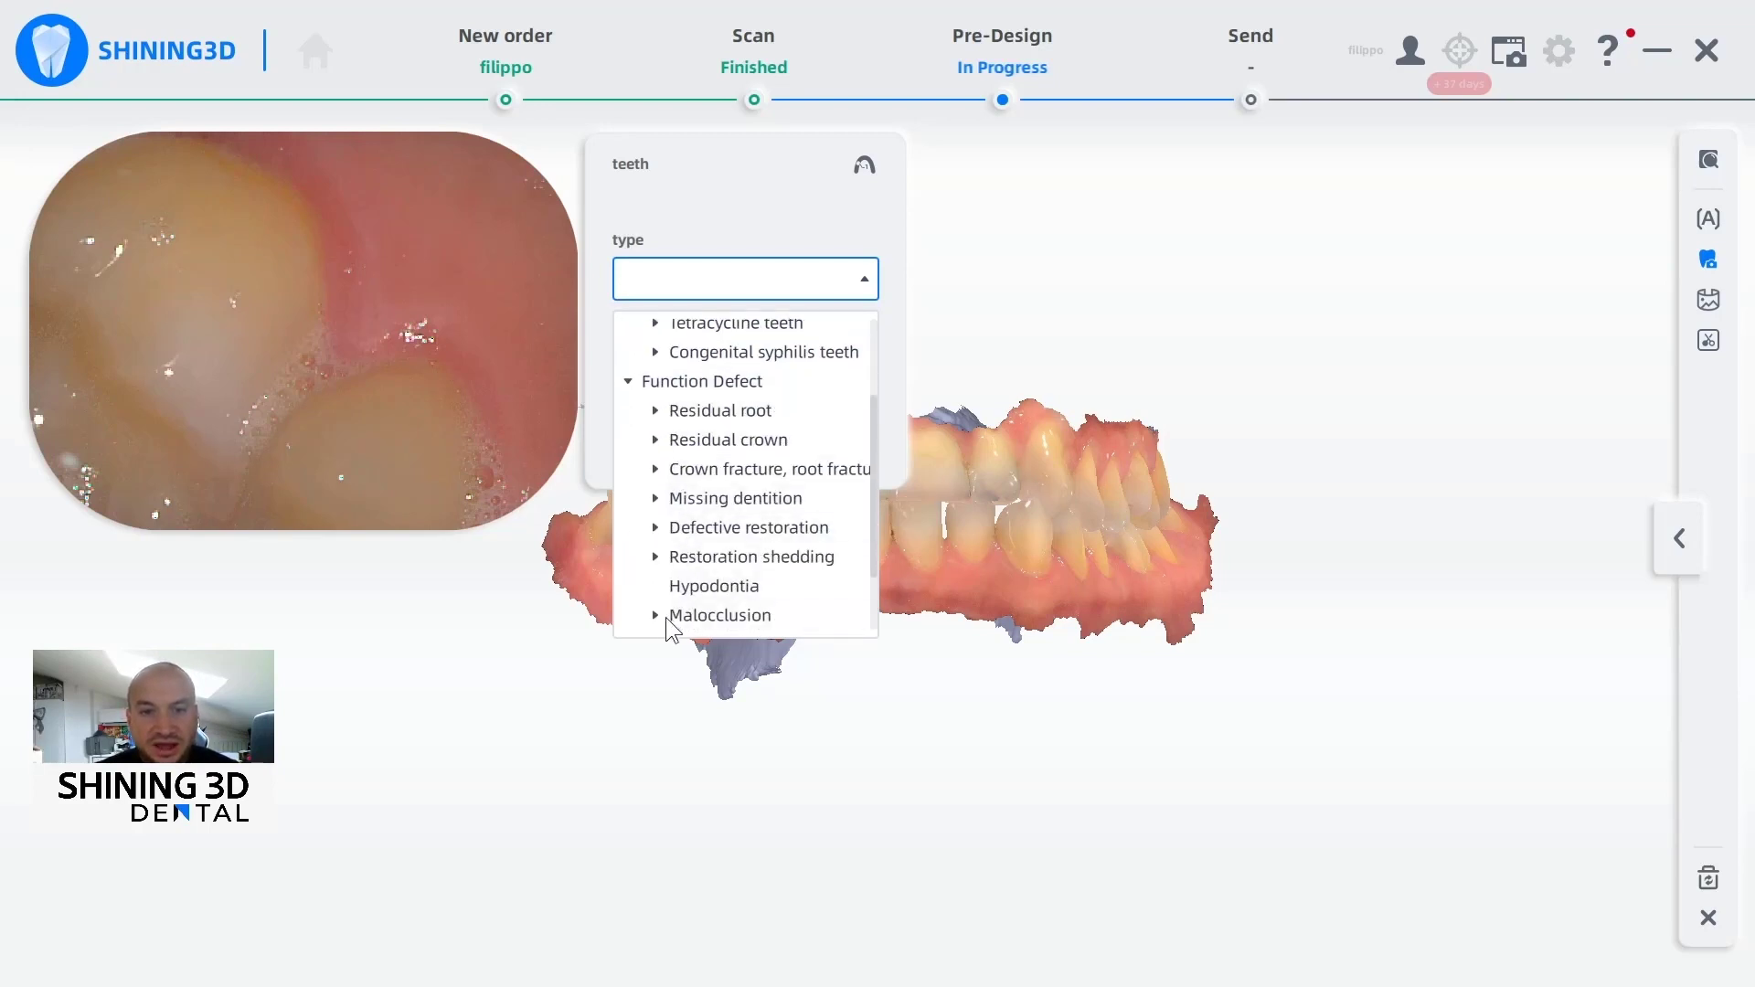
scroll(672, 599, down, 2)
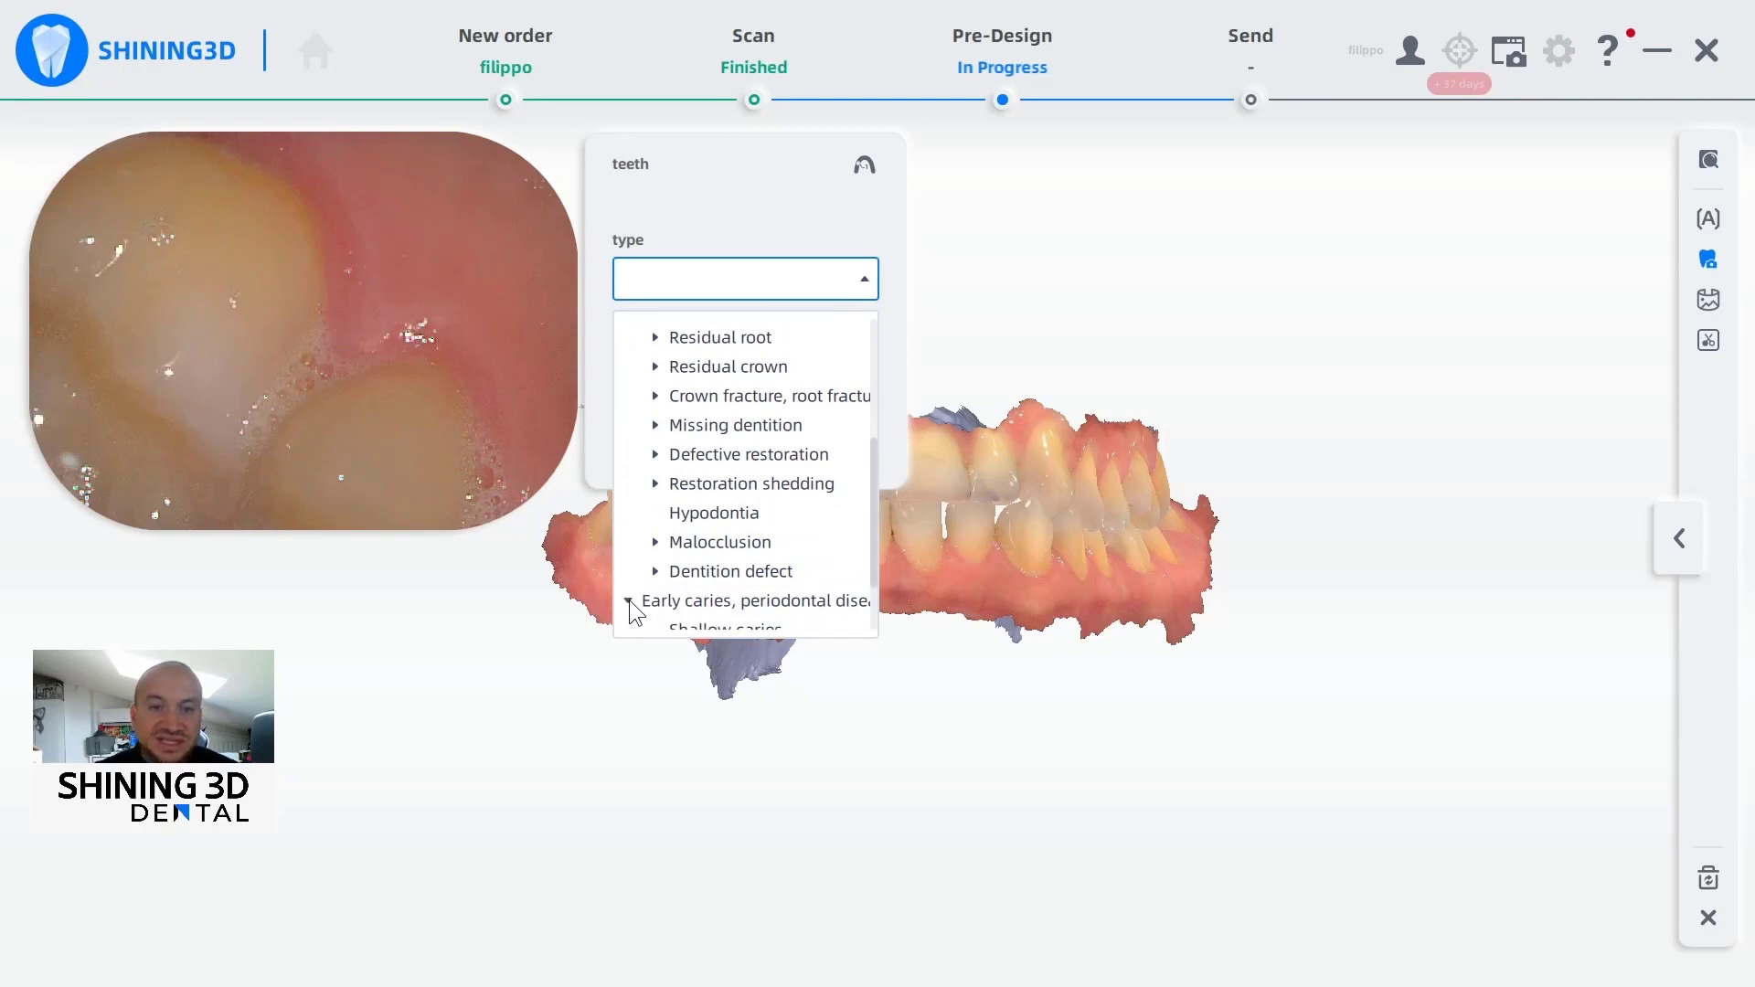
click(629, 601)
scroll(711, 521, down, 3)
click(706, 550)
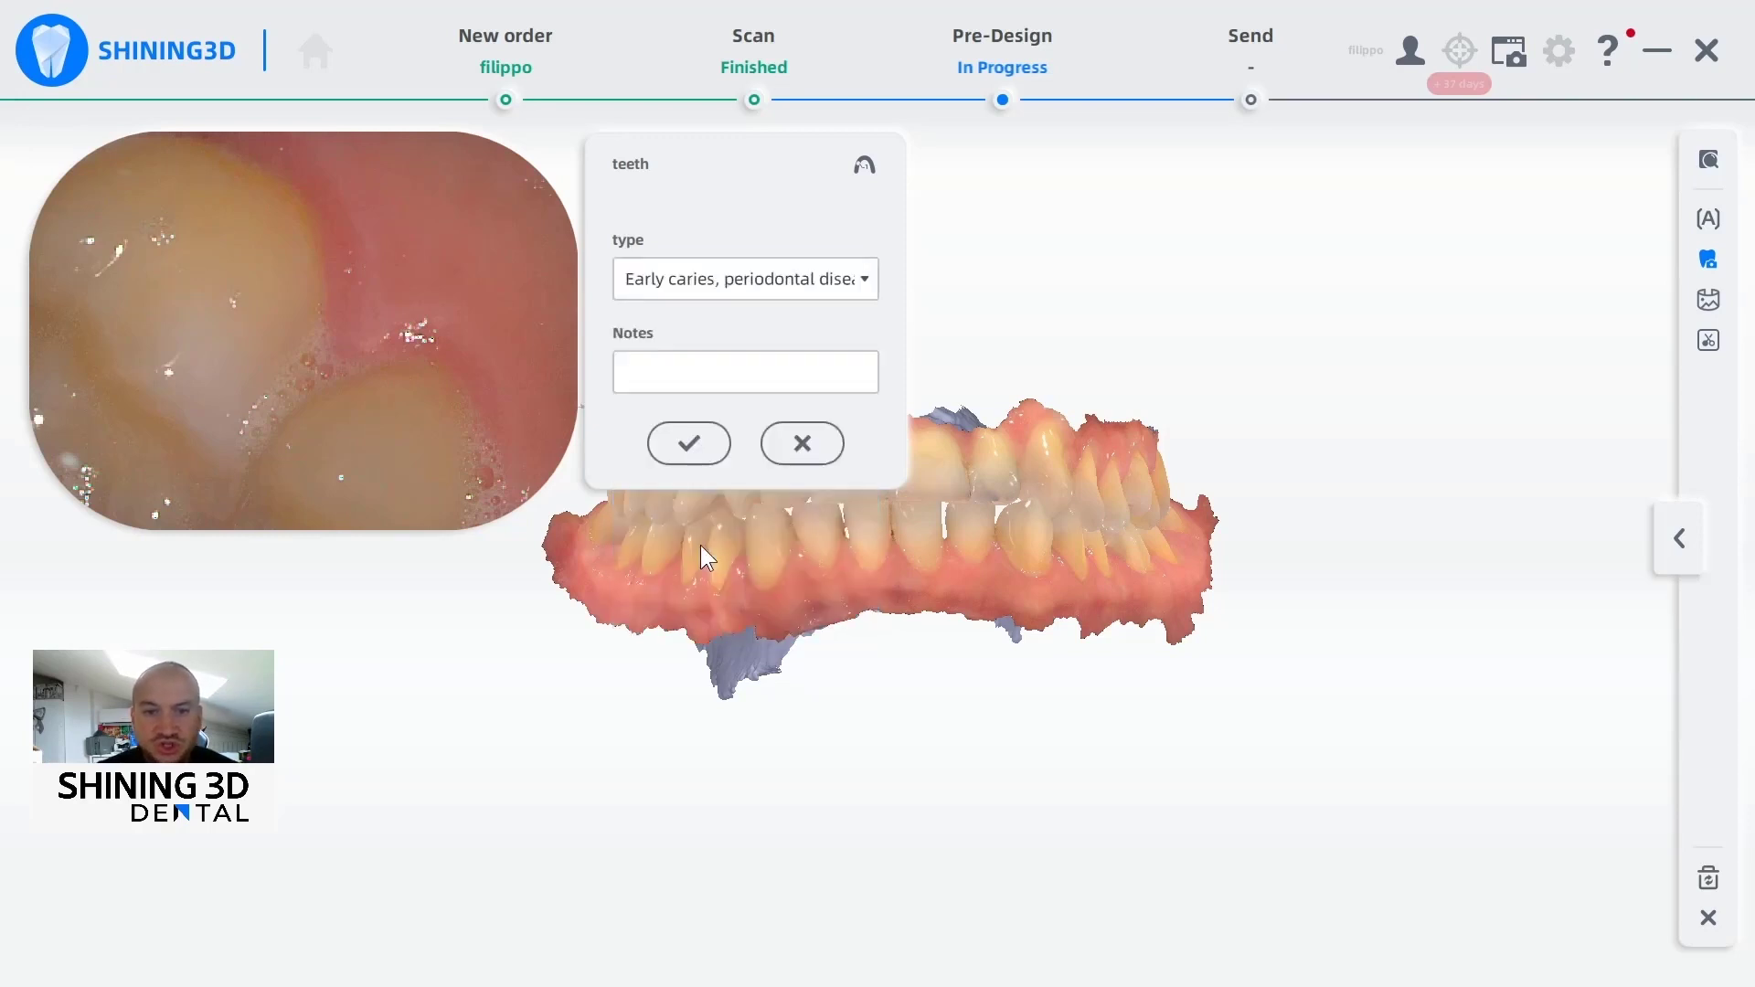
Add a short note to the endoscope finding and confirm it
click(733, 378)
text(jkjk)
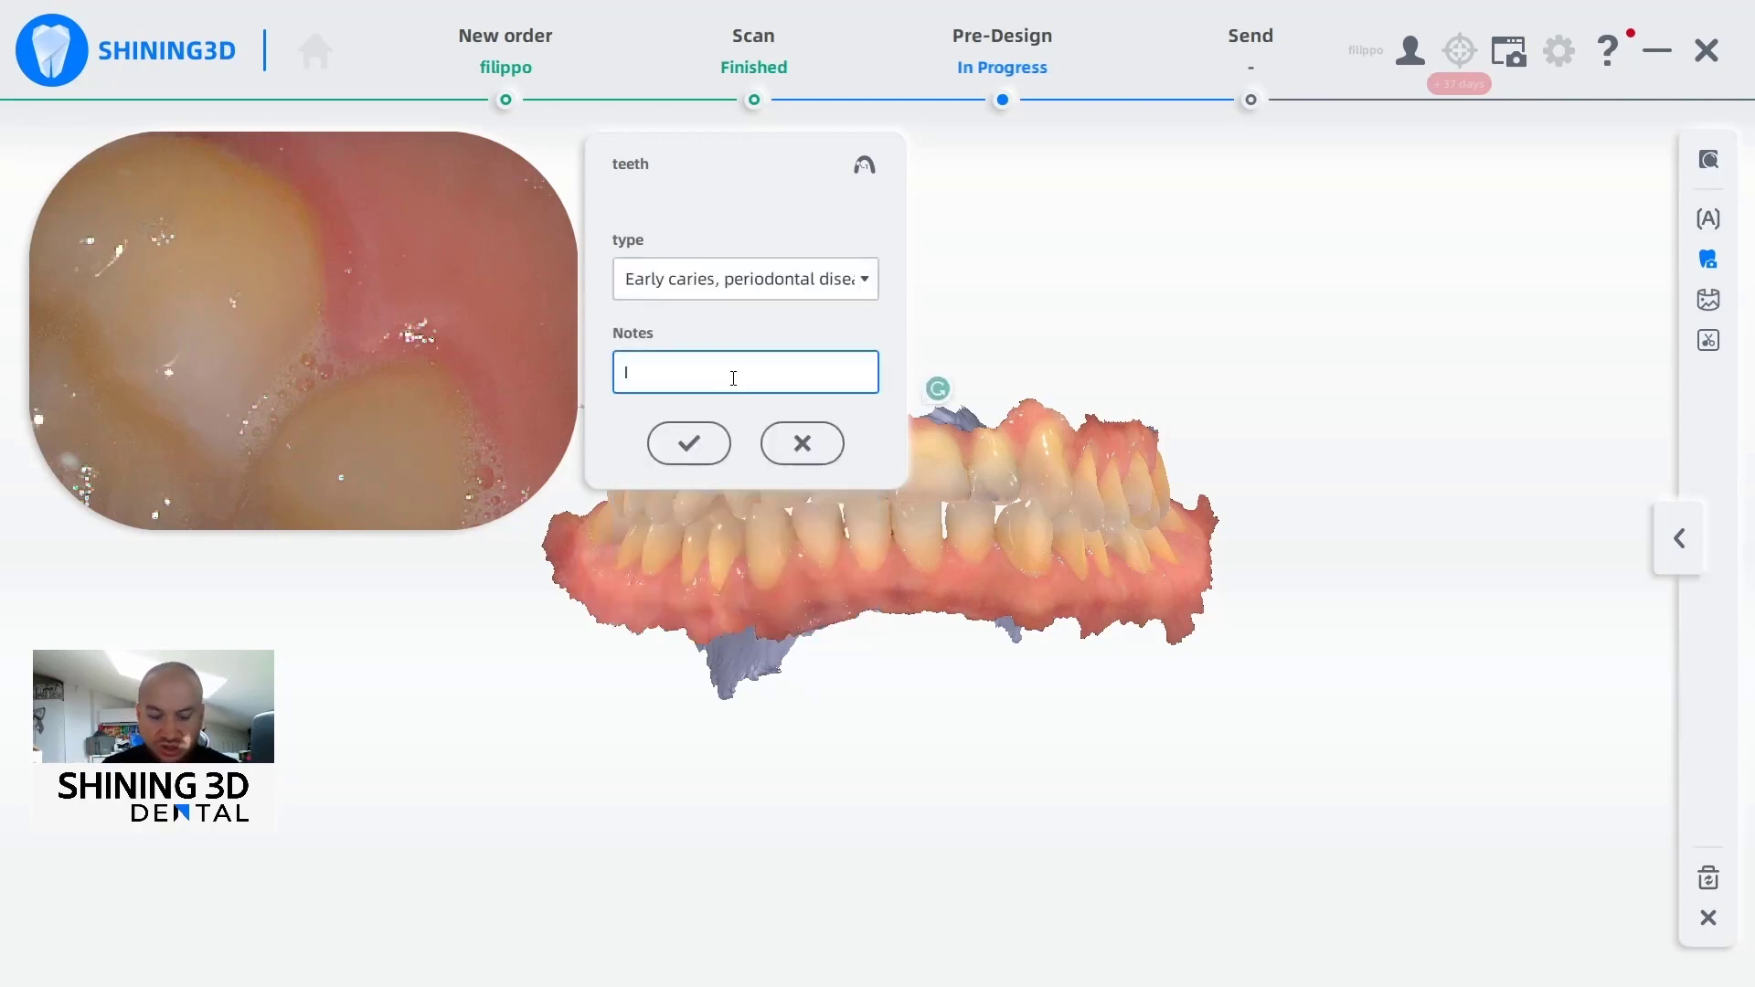
click(681, 448)
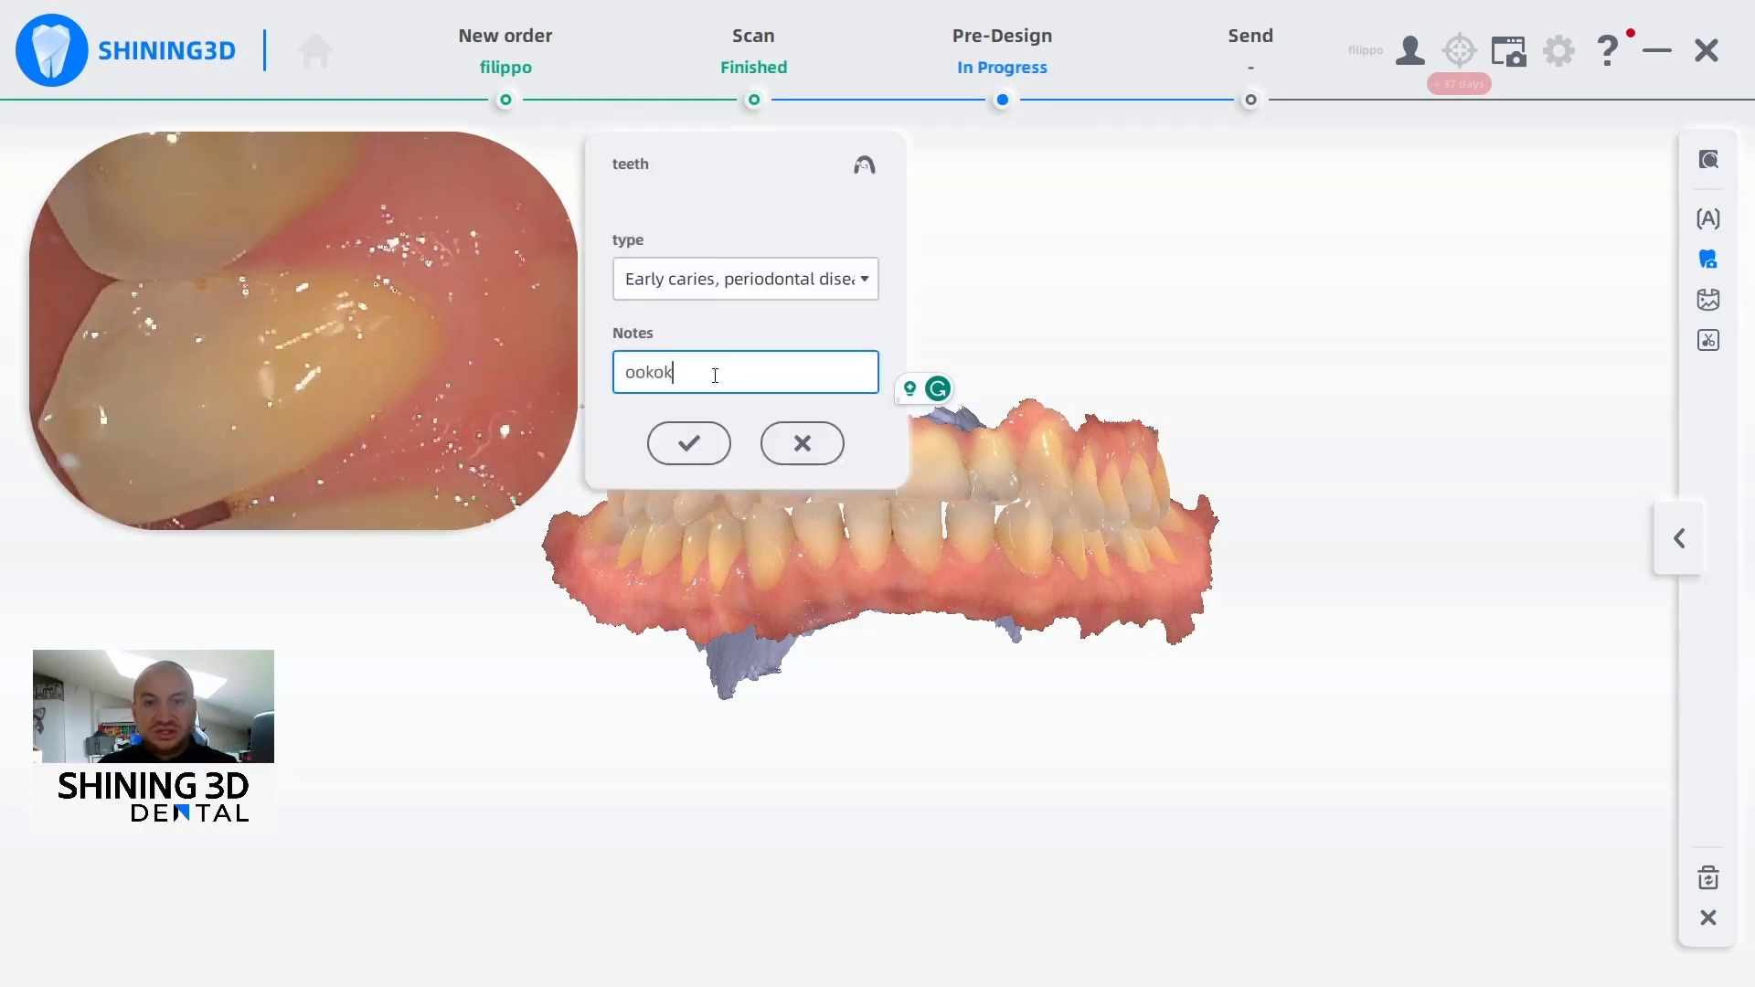
click(678, 445)
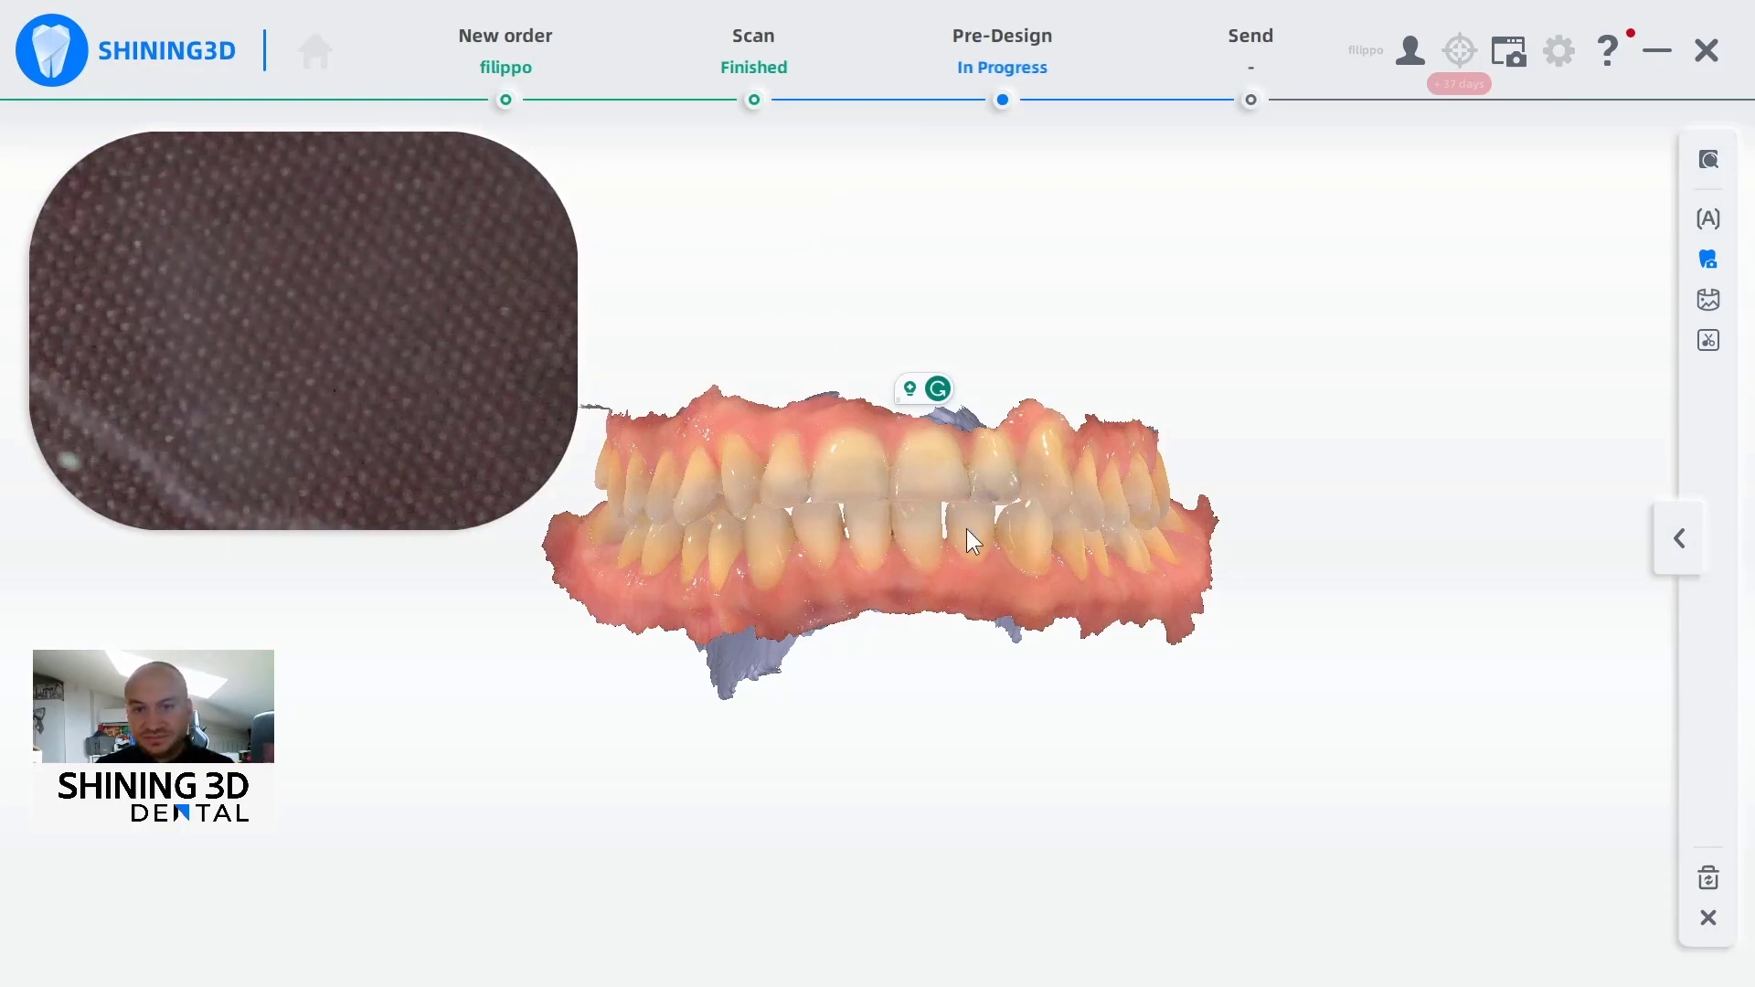
click(1668, 545)
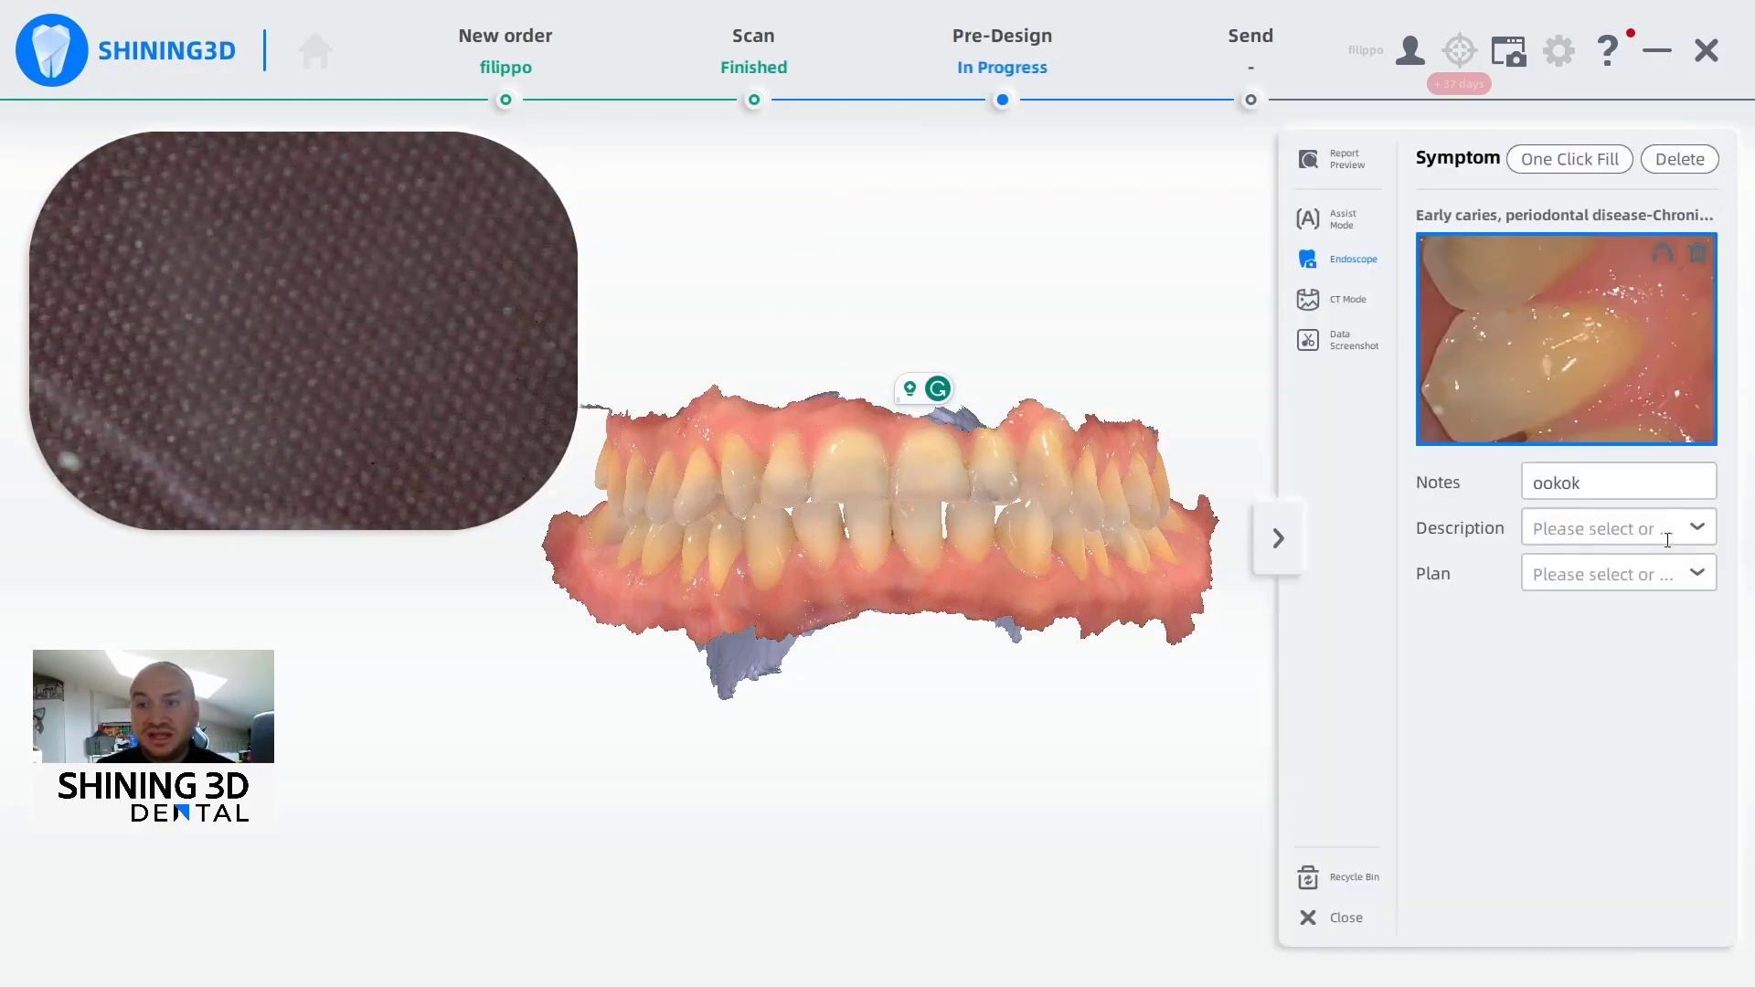
mouse_move(1487, 375)
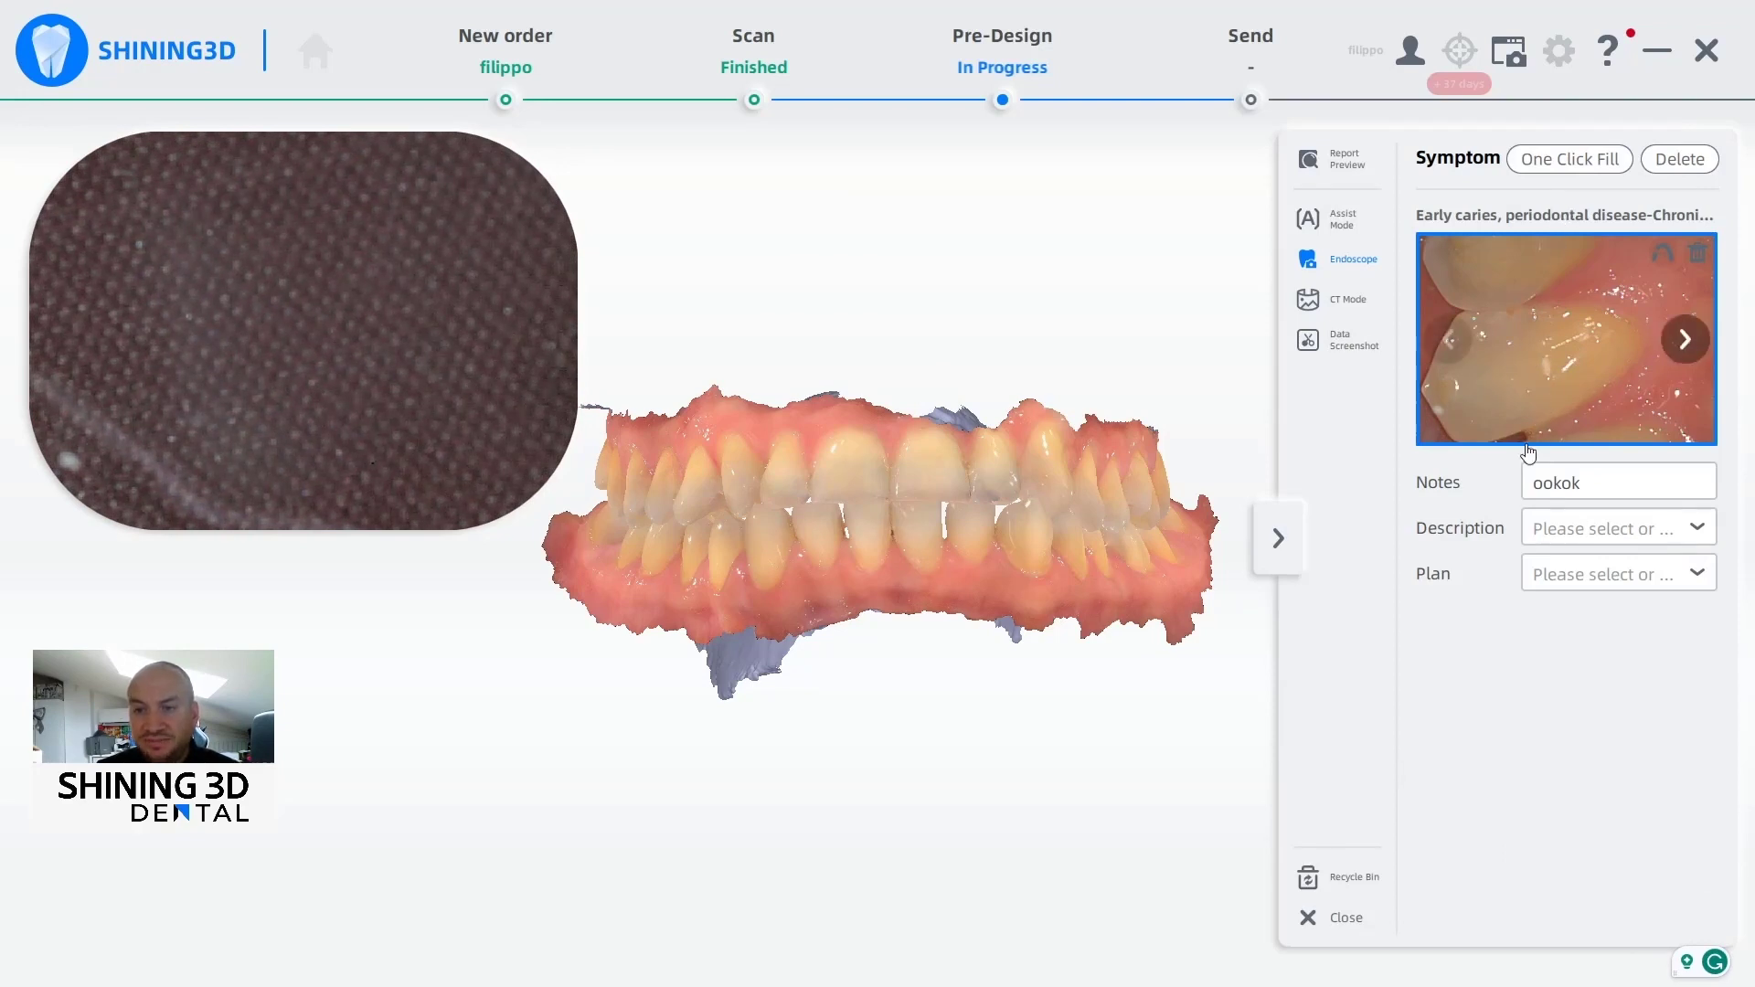
Open CT Mode picture annotation and start replacing the picture, closing the file picker unused
click(1321, 307)
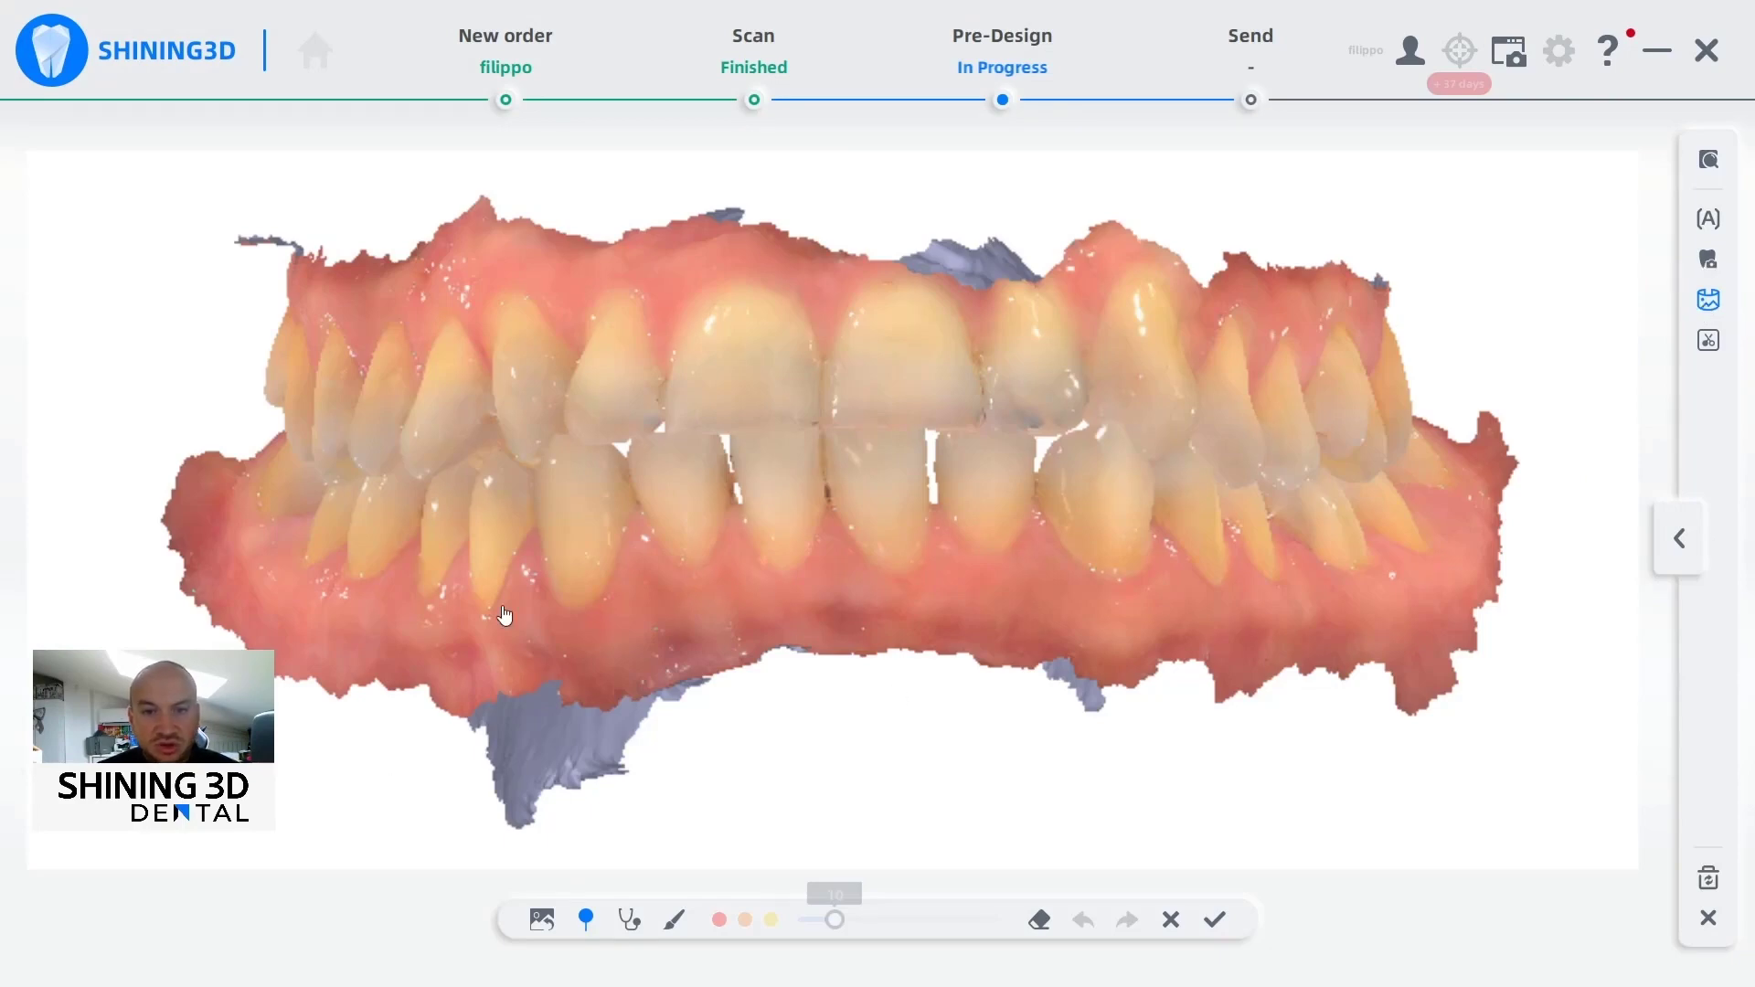
click(542, 919)
click(816, 578)
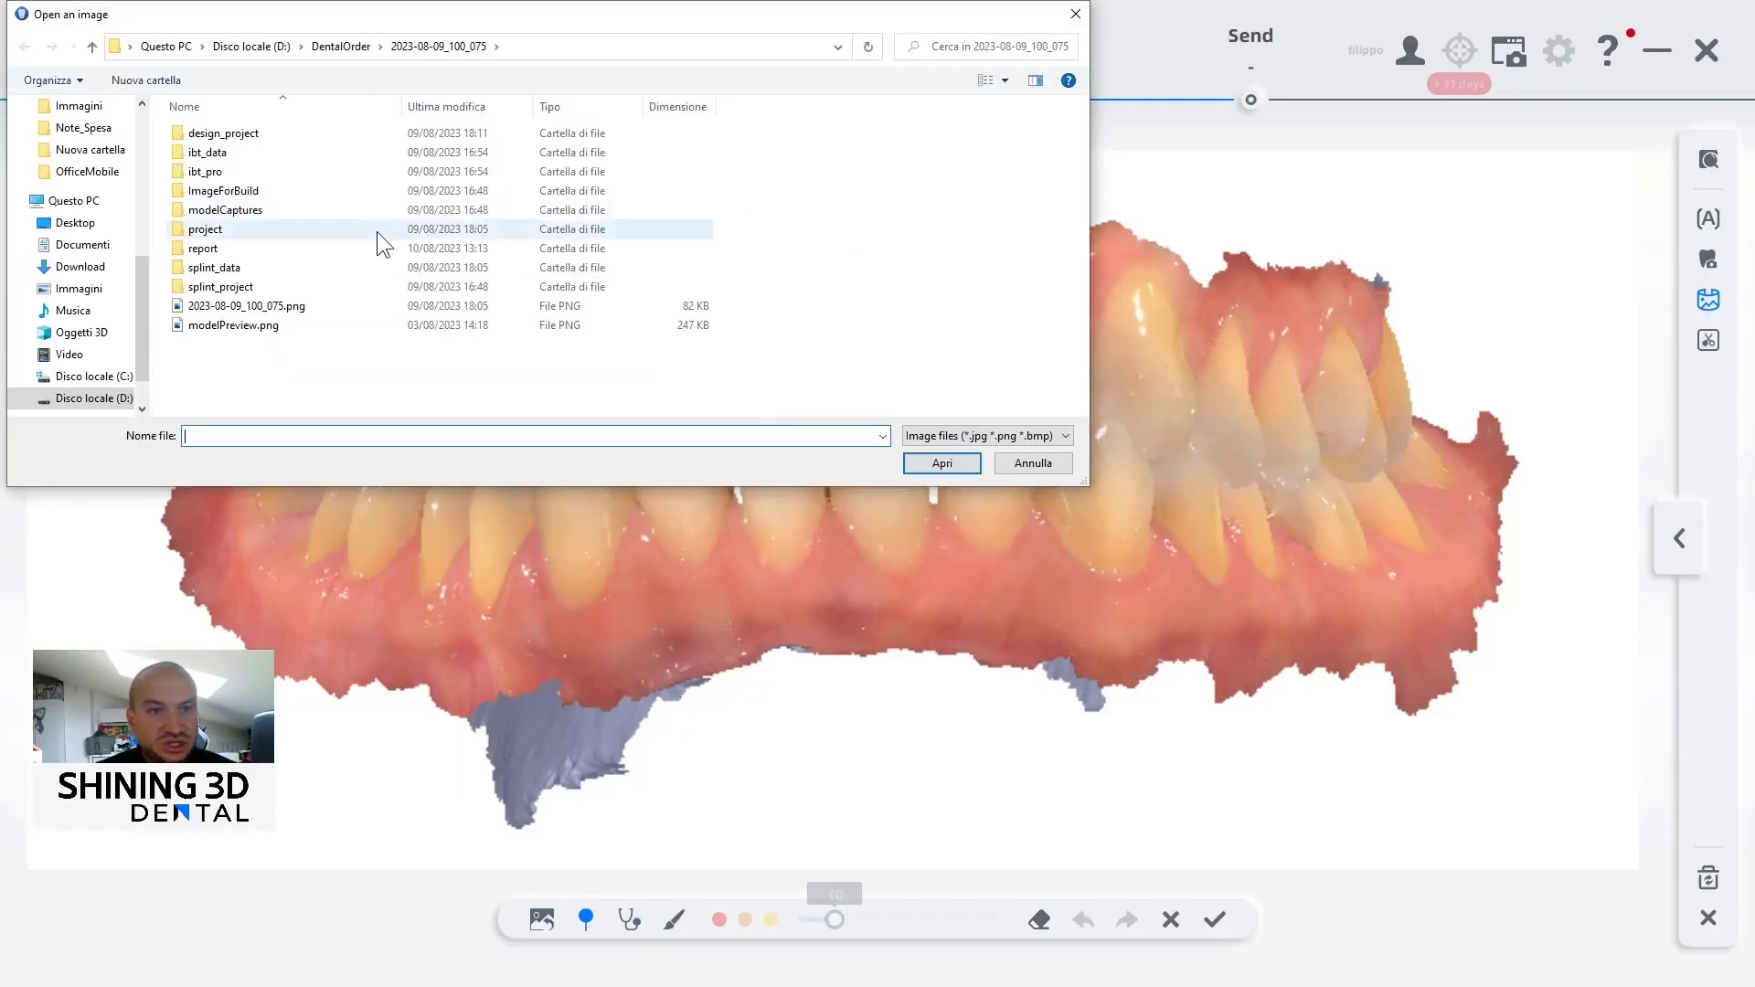
click(252, 309)
click(261, 328)
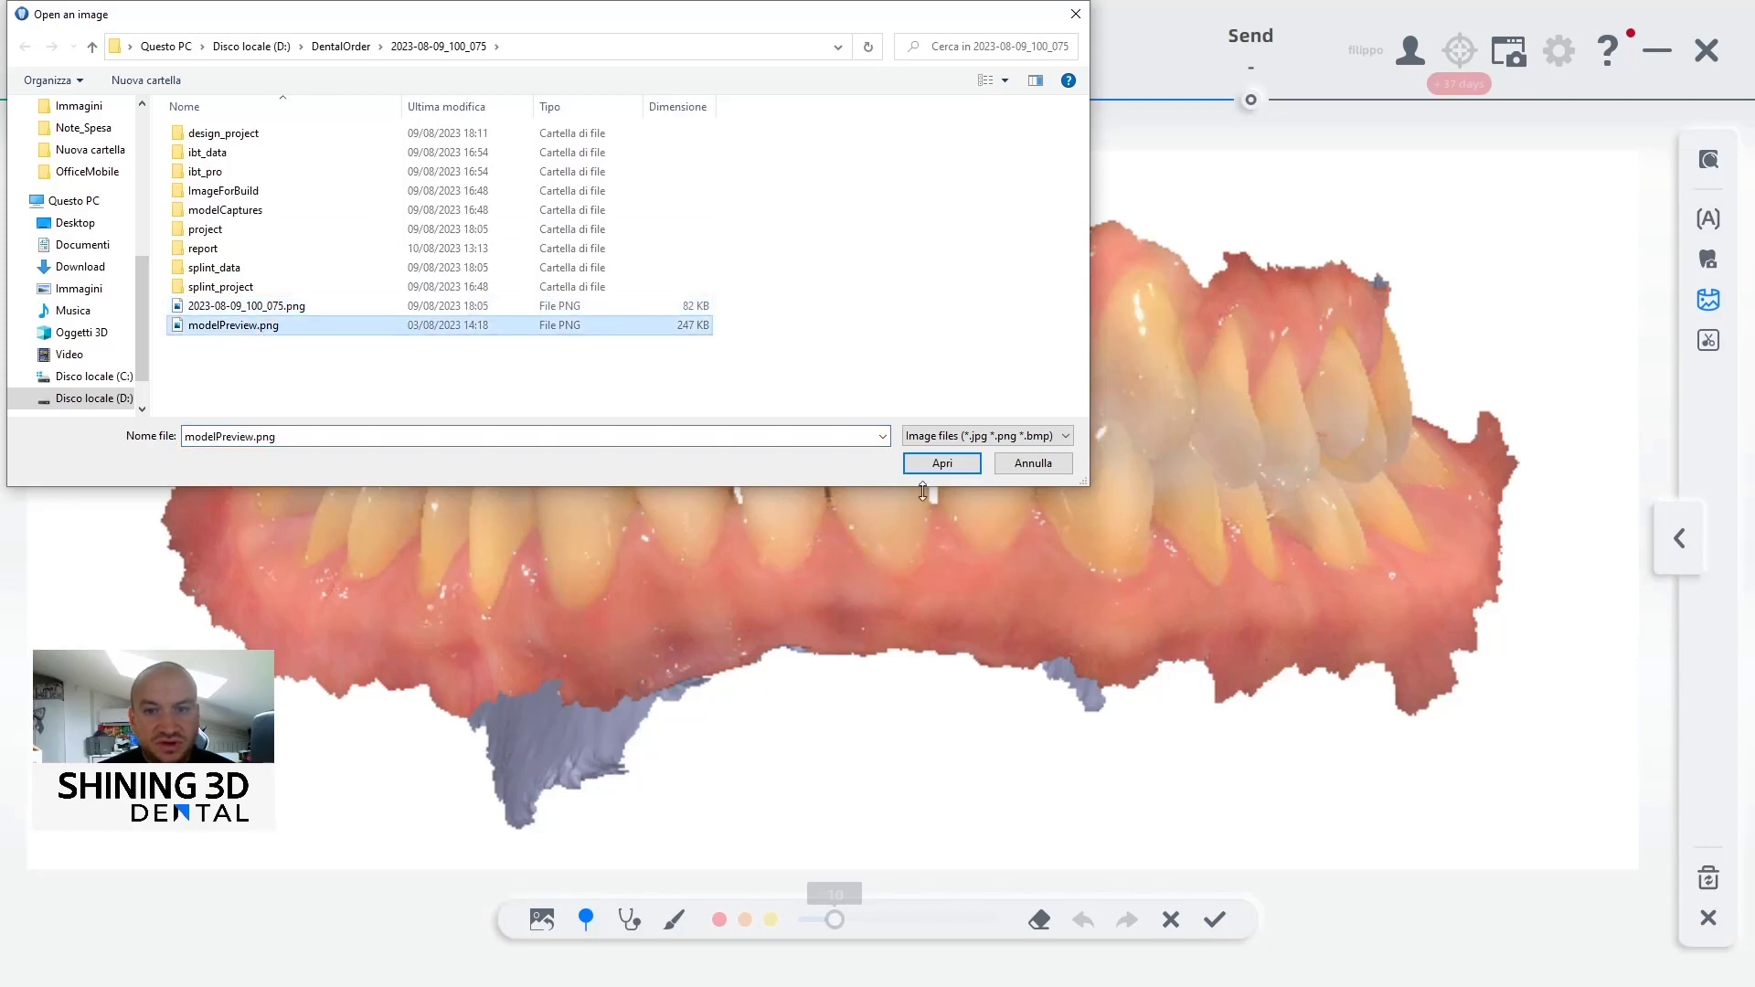
key(Return)
Load the tooth number chart picture and circle teeth 48, 47 and 46 in red
click(543, 916)
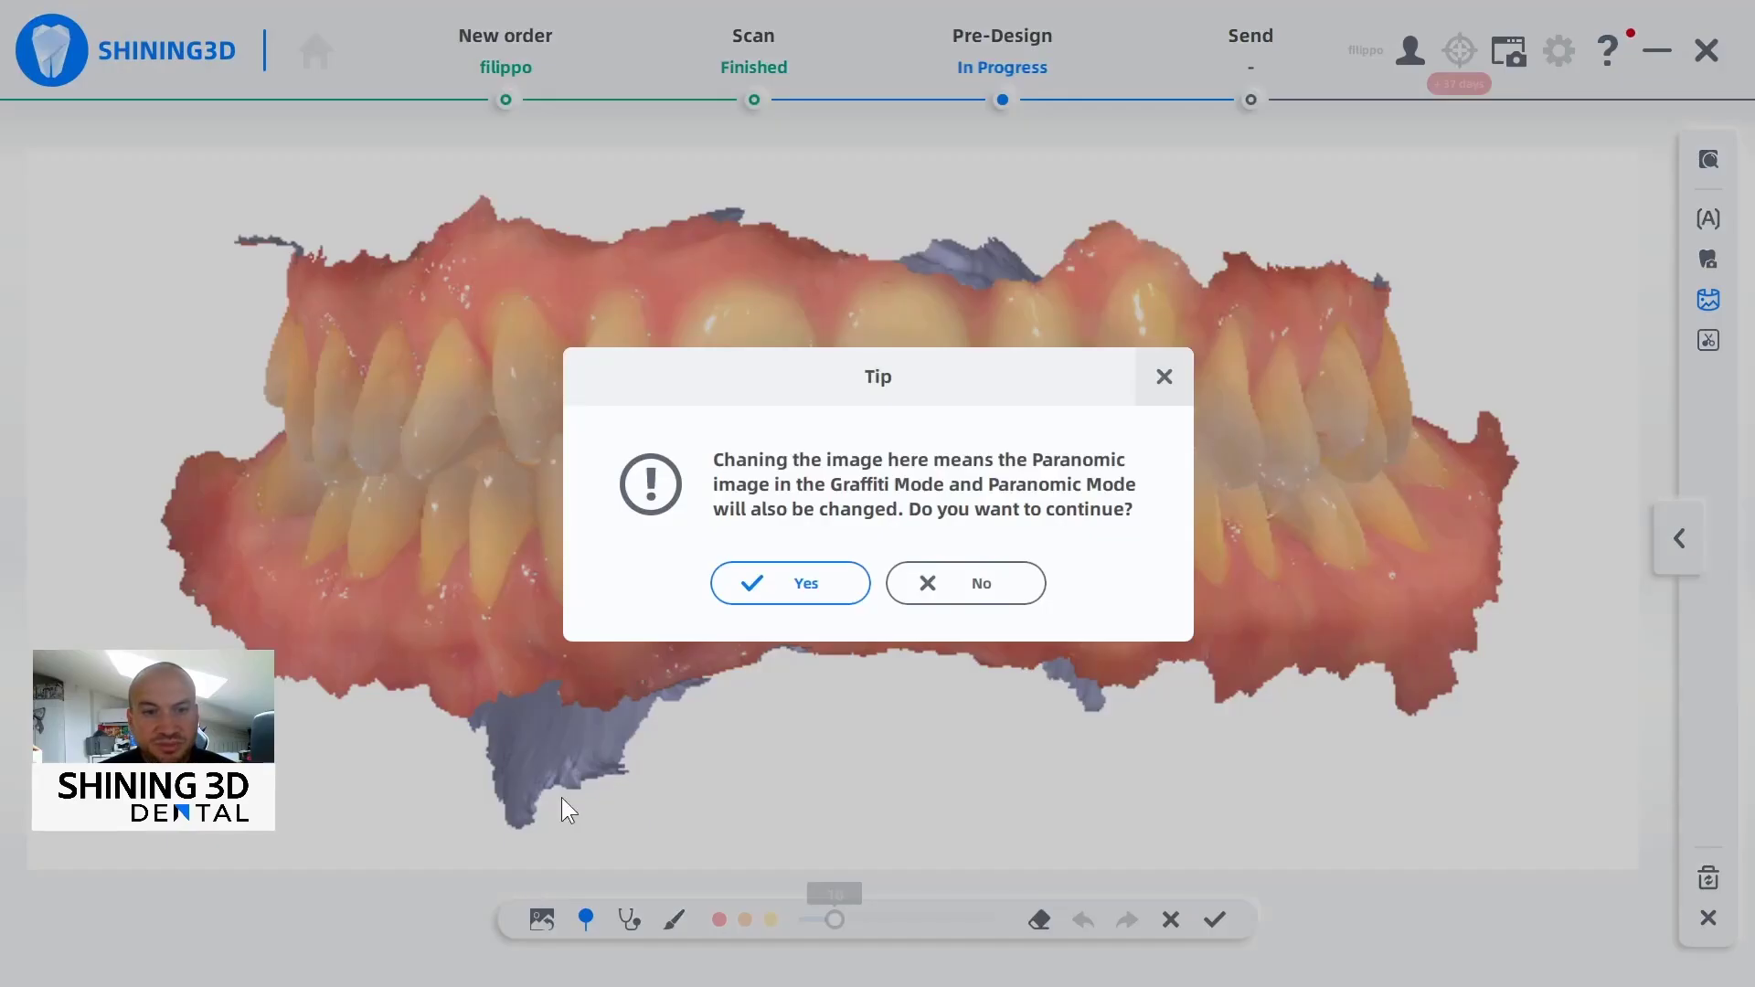
click(766, 599)
click(230, 308)
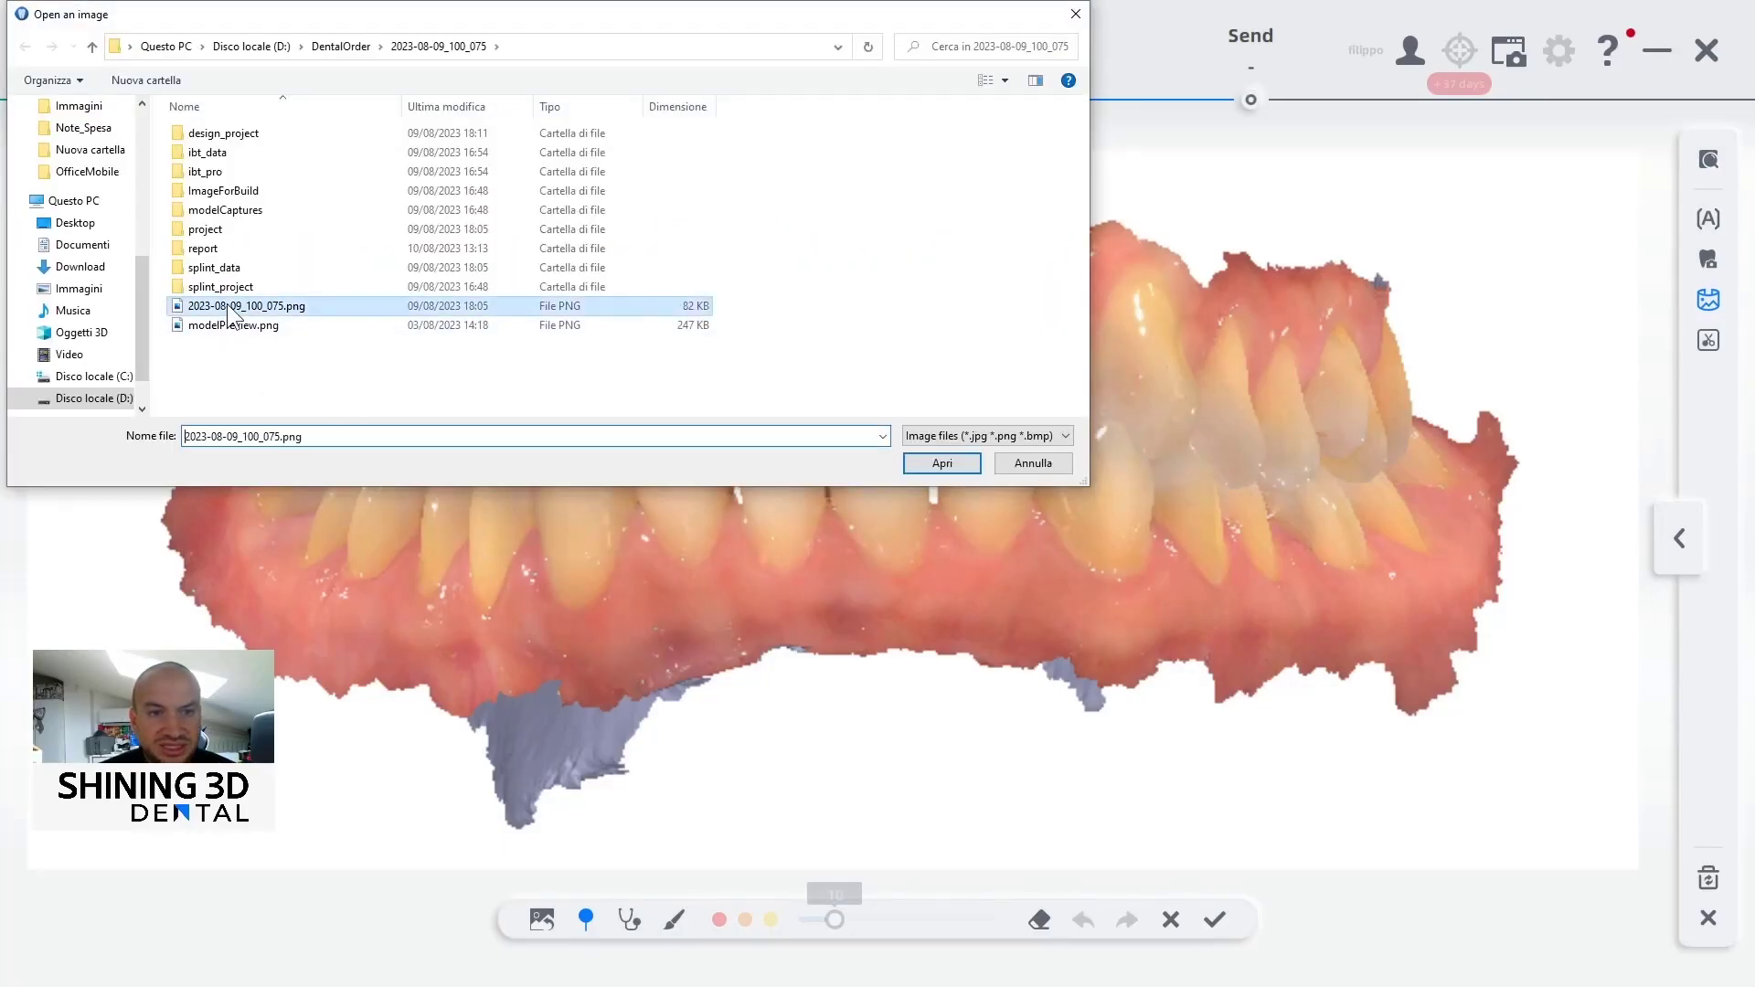
click(947, 463)
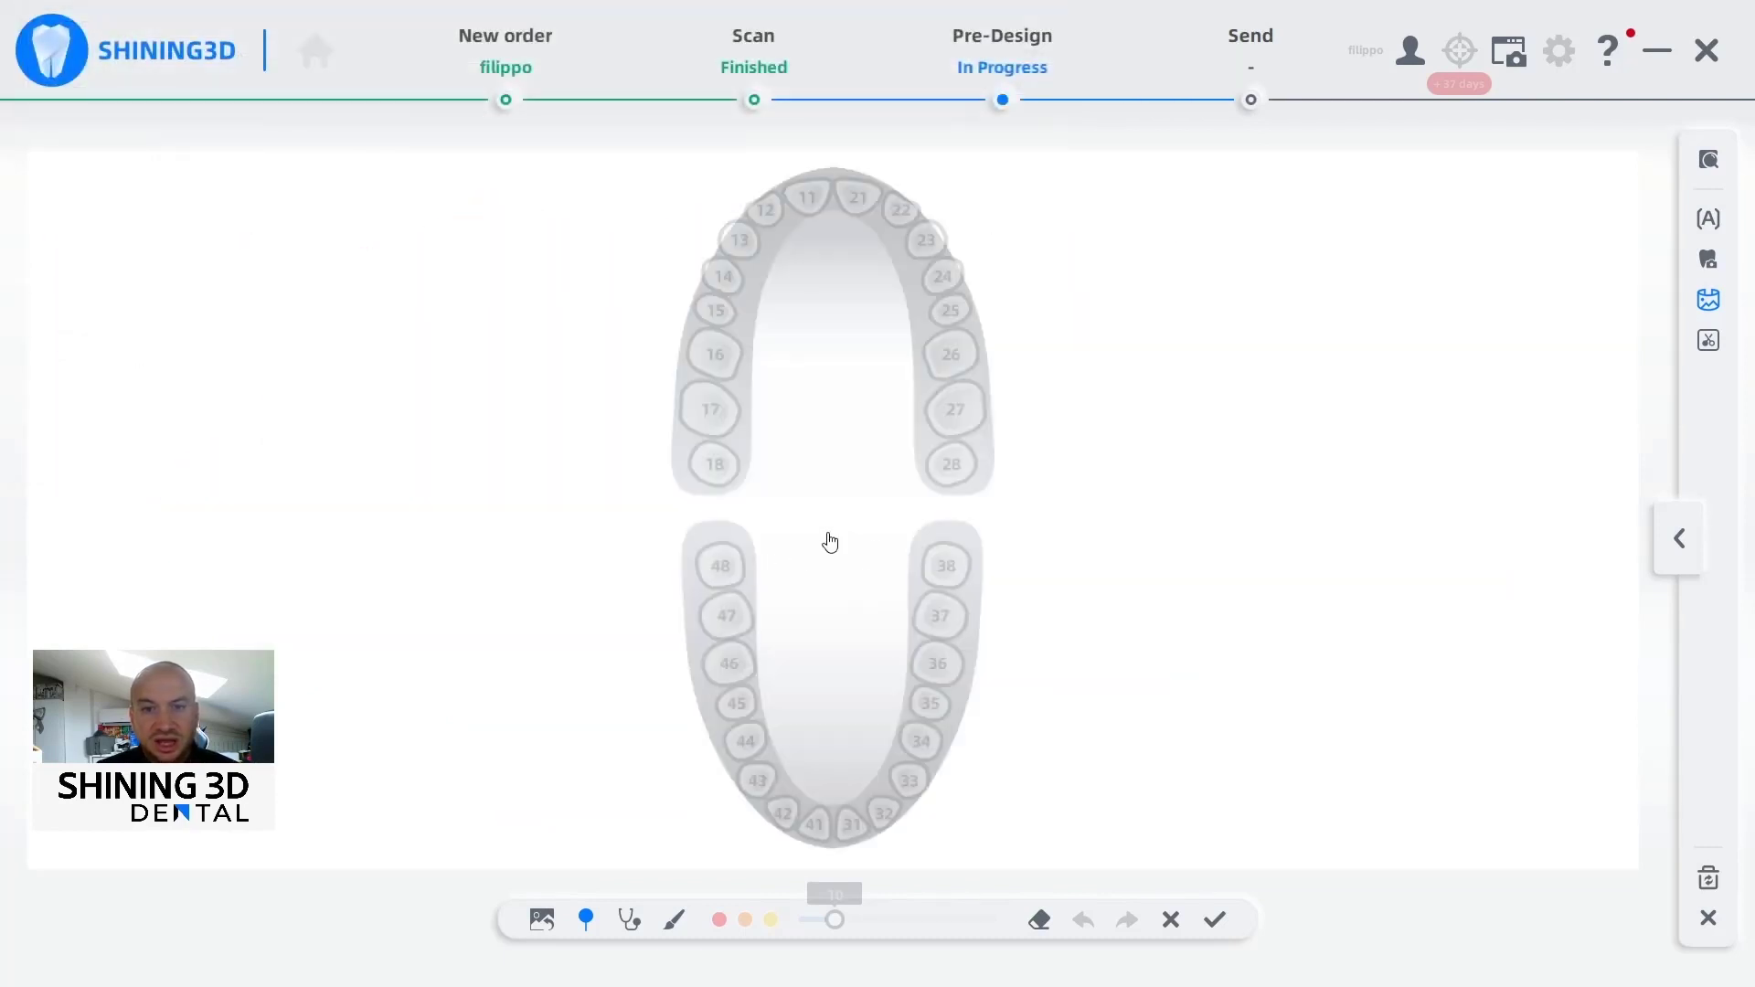
click(672, 923)
mouse_move(728, 530)
mouse_down()
mouse_move(756, 518)
mouse_move(724, 523)
mouse_up()
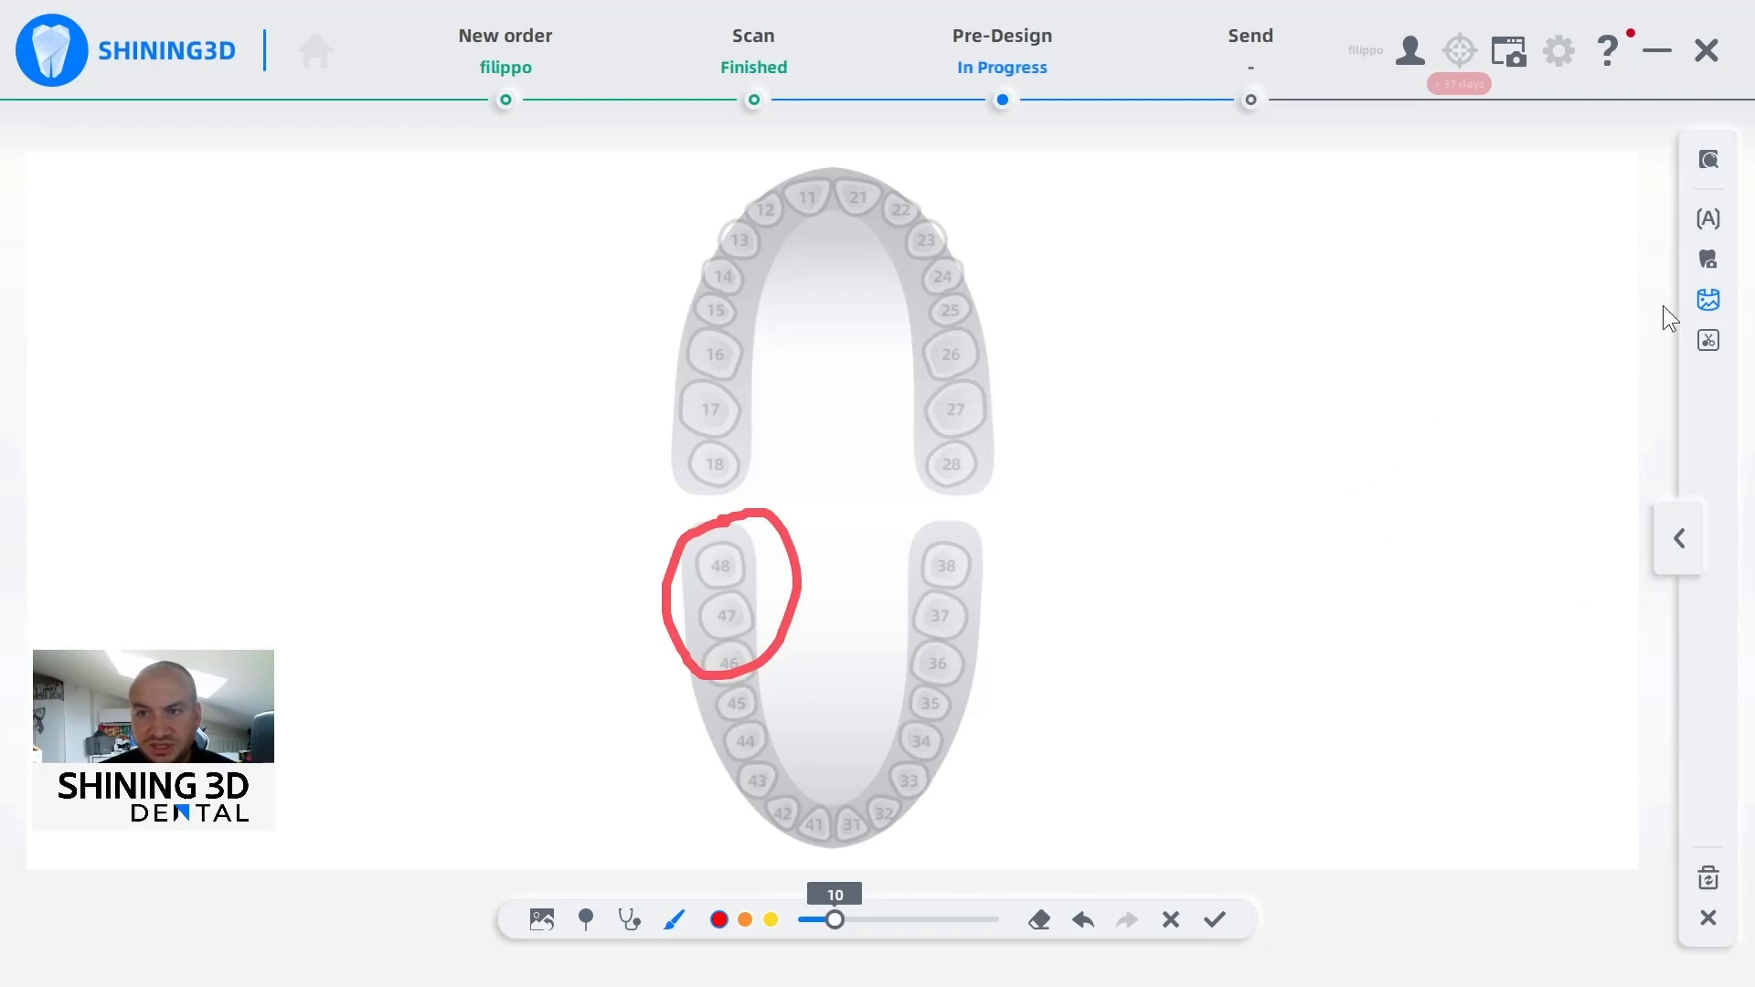
Swap in modelPreview.png, circle its lower right teeth in red and save it to the report
click(542, 918)
click(772, 583)
click(378, 331)
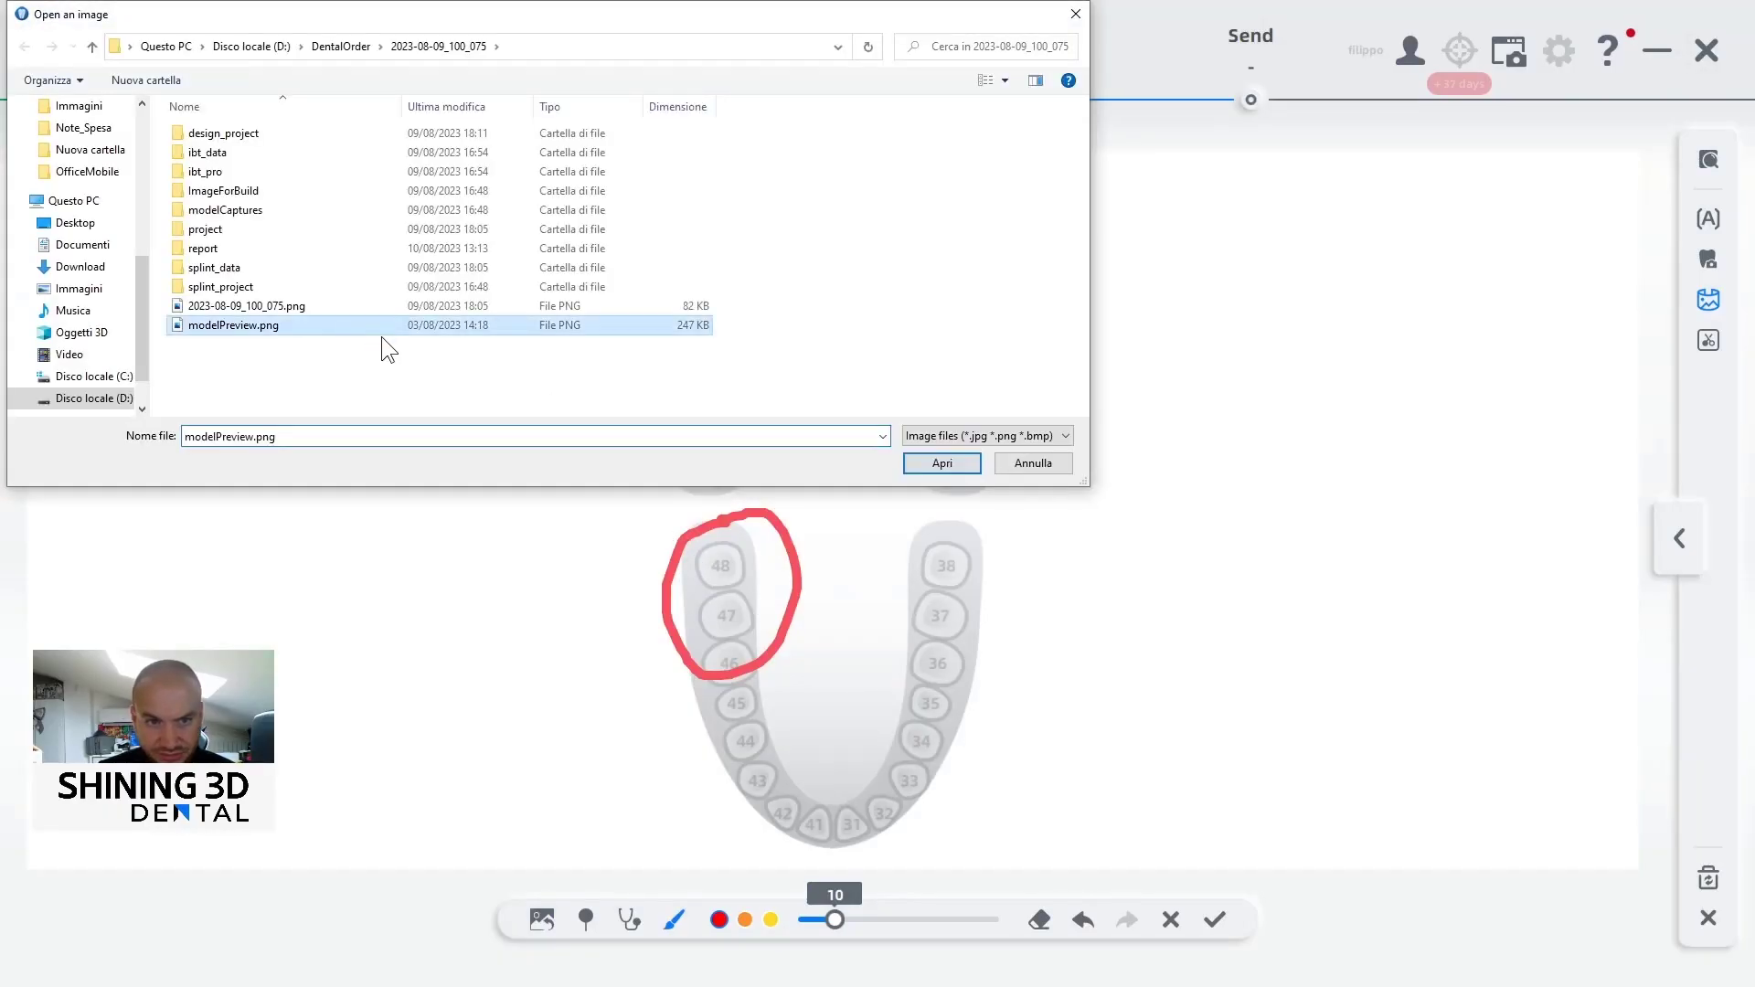
click(916, 457)
mouse_move(1254, 472)
mouse_down()
mouse_move(1141, 560)
mouse_move(1245, 467)
mouse_up()
click(1214, 920)
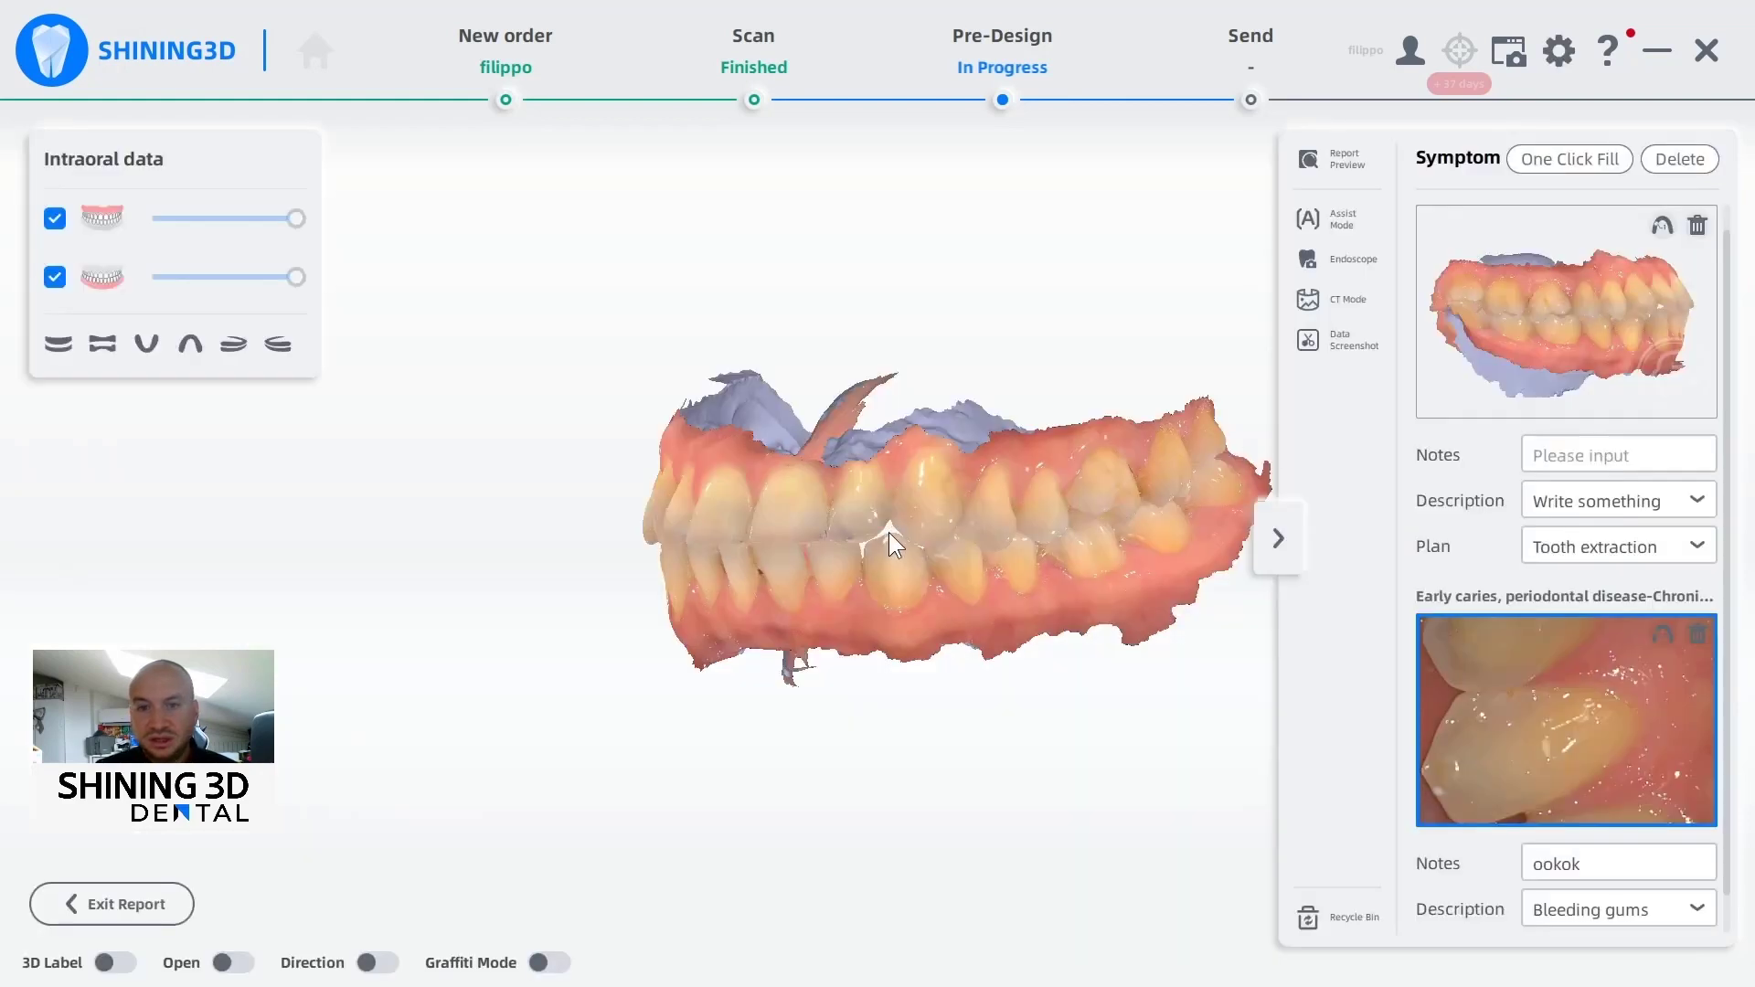
drag(894, 545, 826, 497)
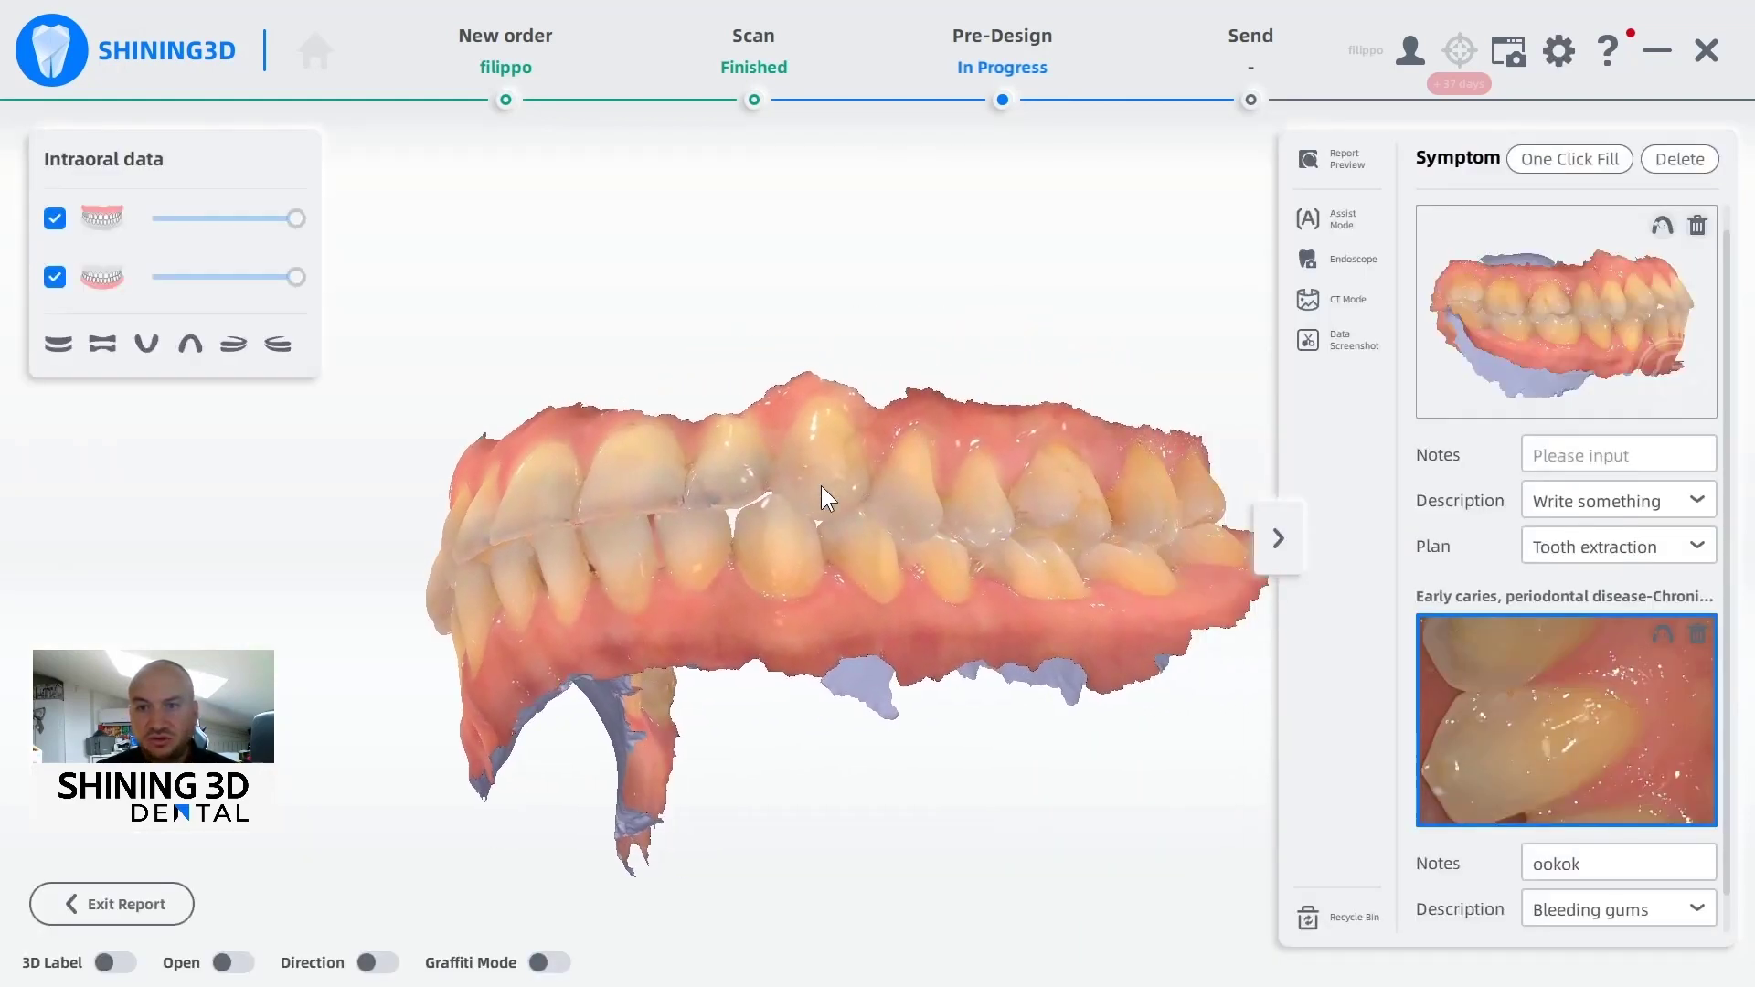
Hide the lower arch and turn and zoom the upper arch to its biting surface
click(55, 278)
drag(850, 256, 709, 498)
scroll(710, 498, up, 5)
drag(815, 585, 796, 551)
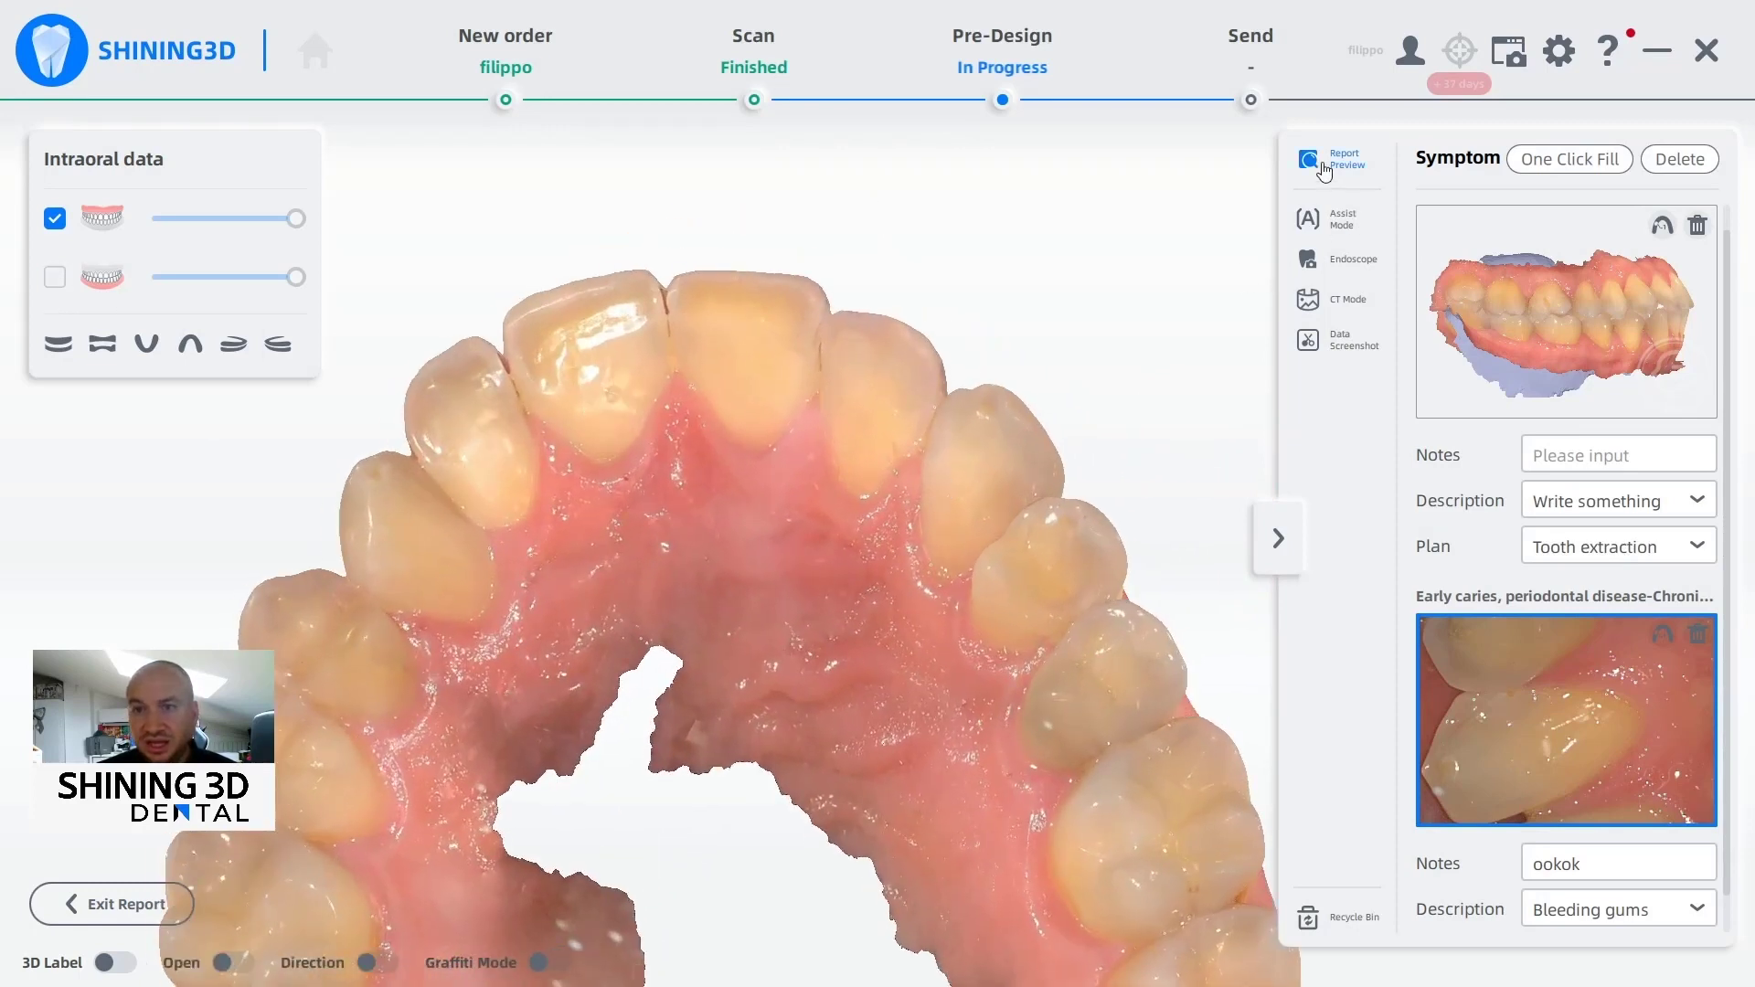
Frame a data screenshot of the gap behind the upper left incisors
click(1307, 343)
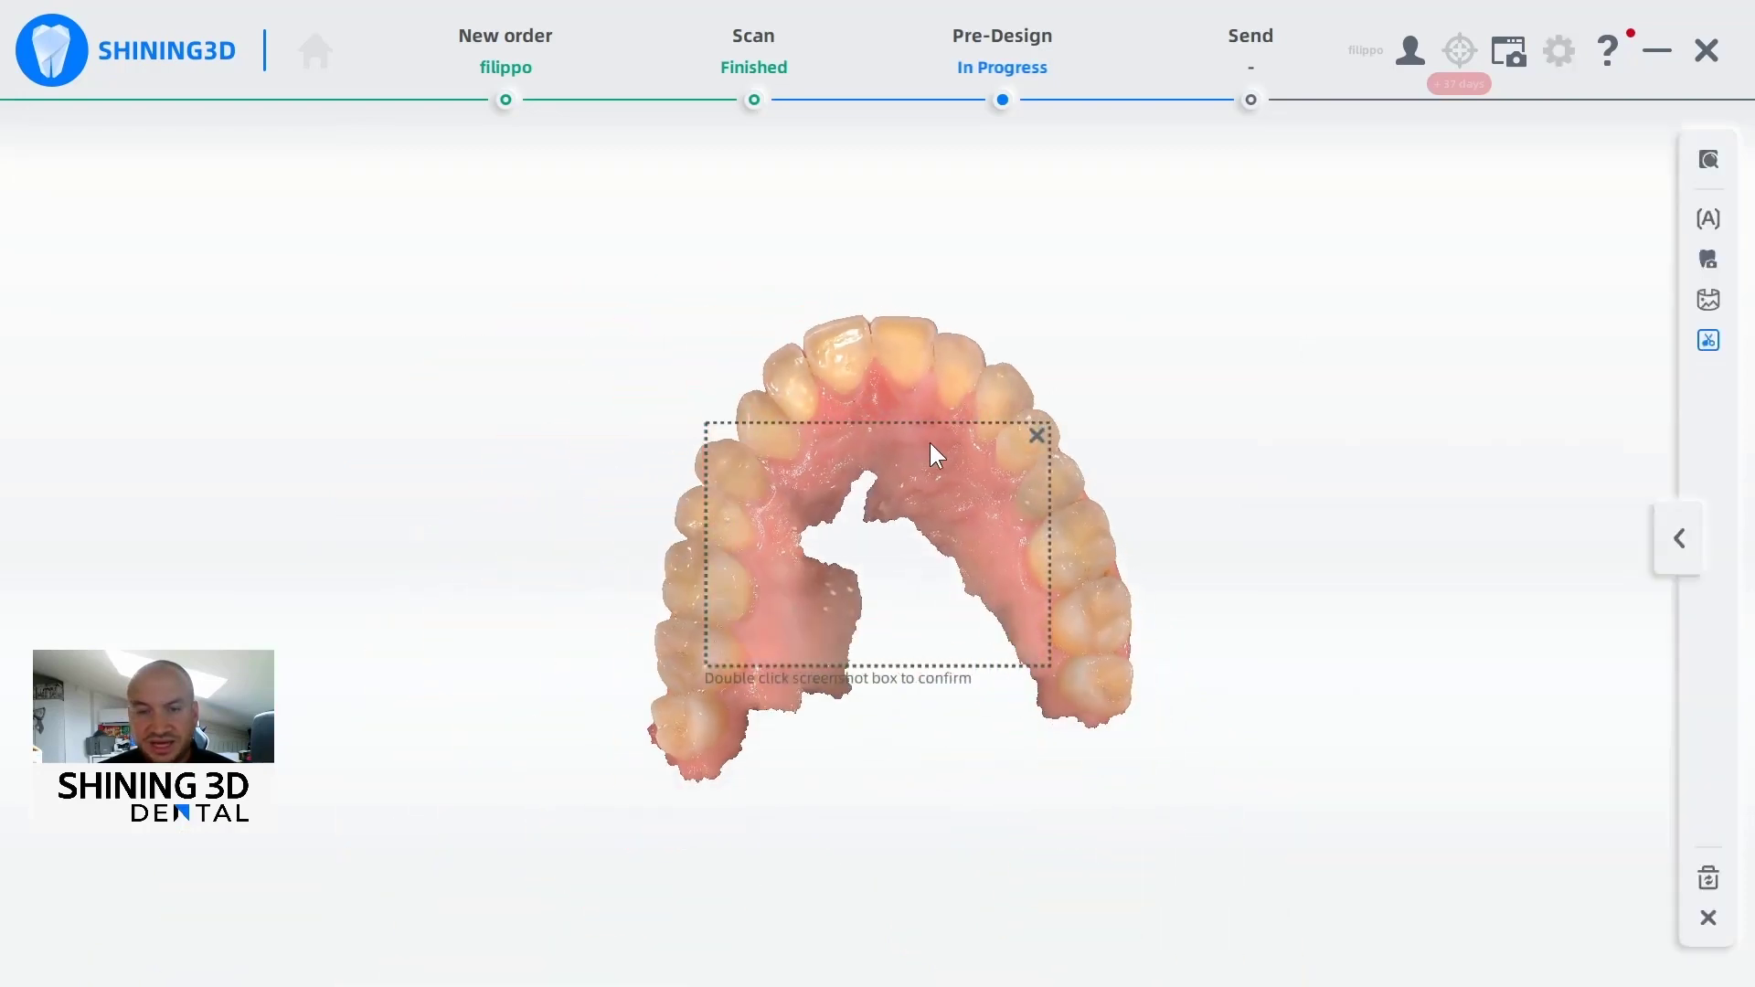
scroll(842, 588, up, 5)
drag(852, 596, 817, 363)
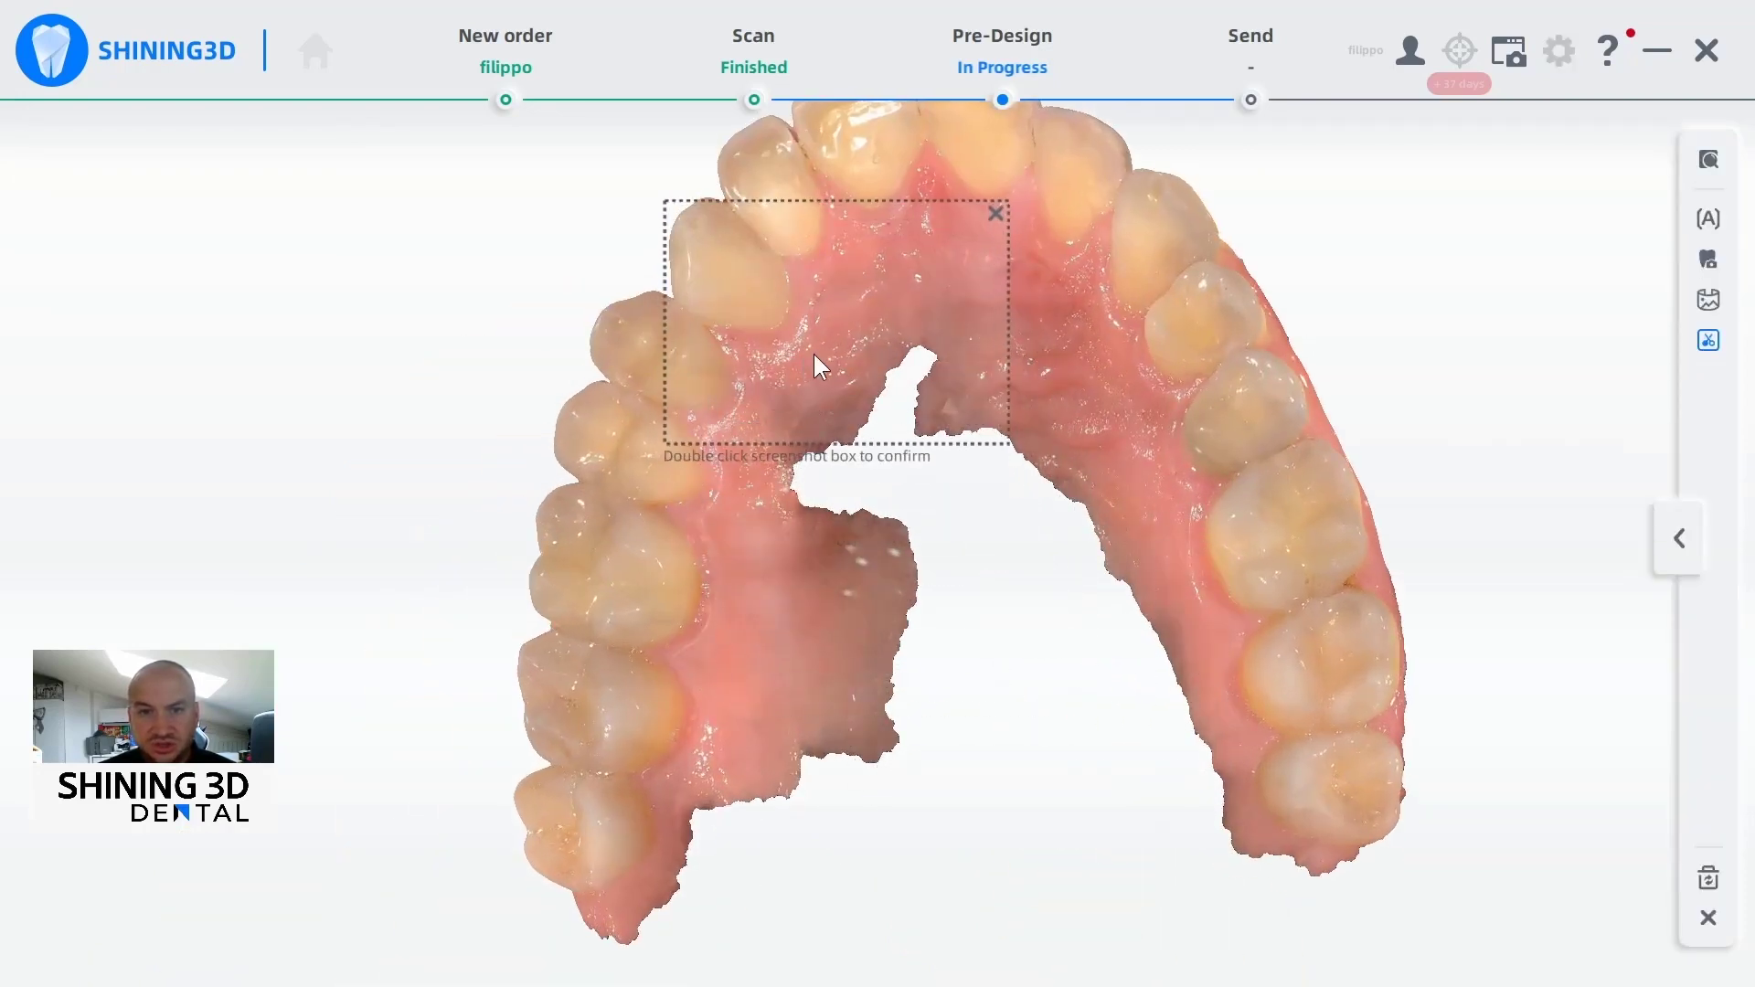
double_click(826, 304)
Classify it as Function Defect > Missing dentition > Sufficient bone mass with note 'sdsdsd'
click(1119, 352)
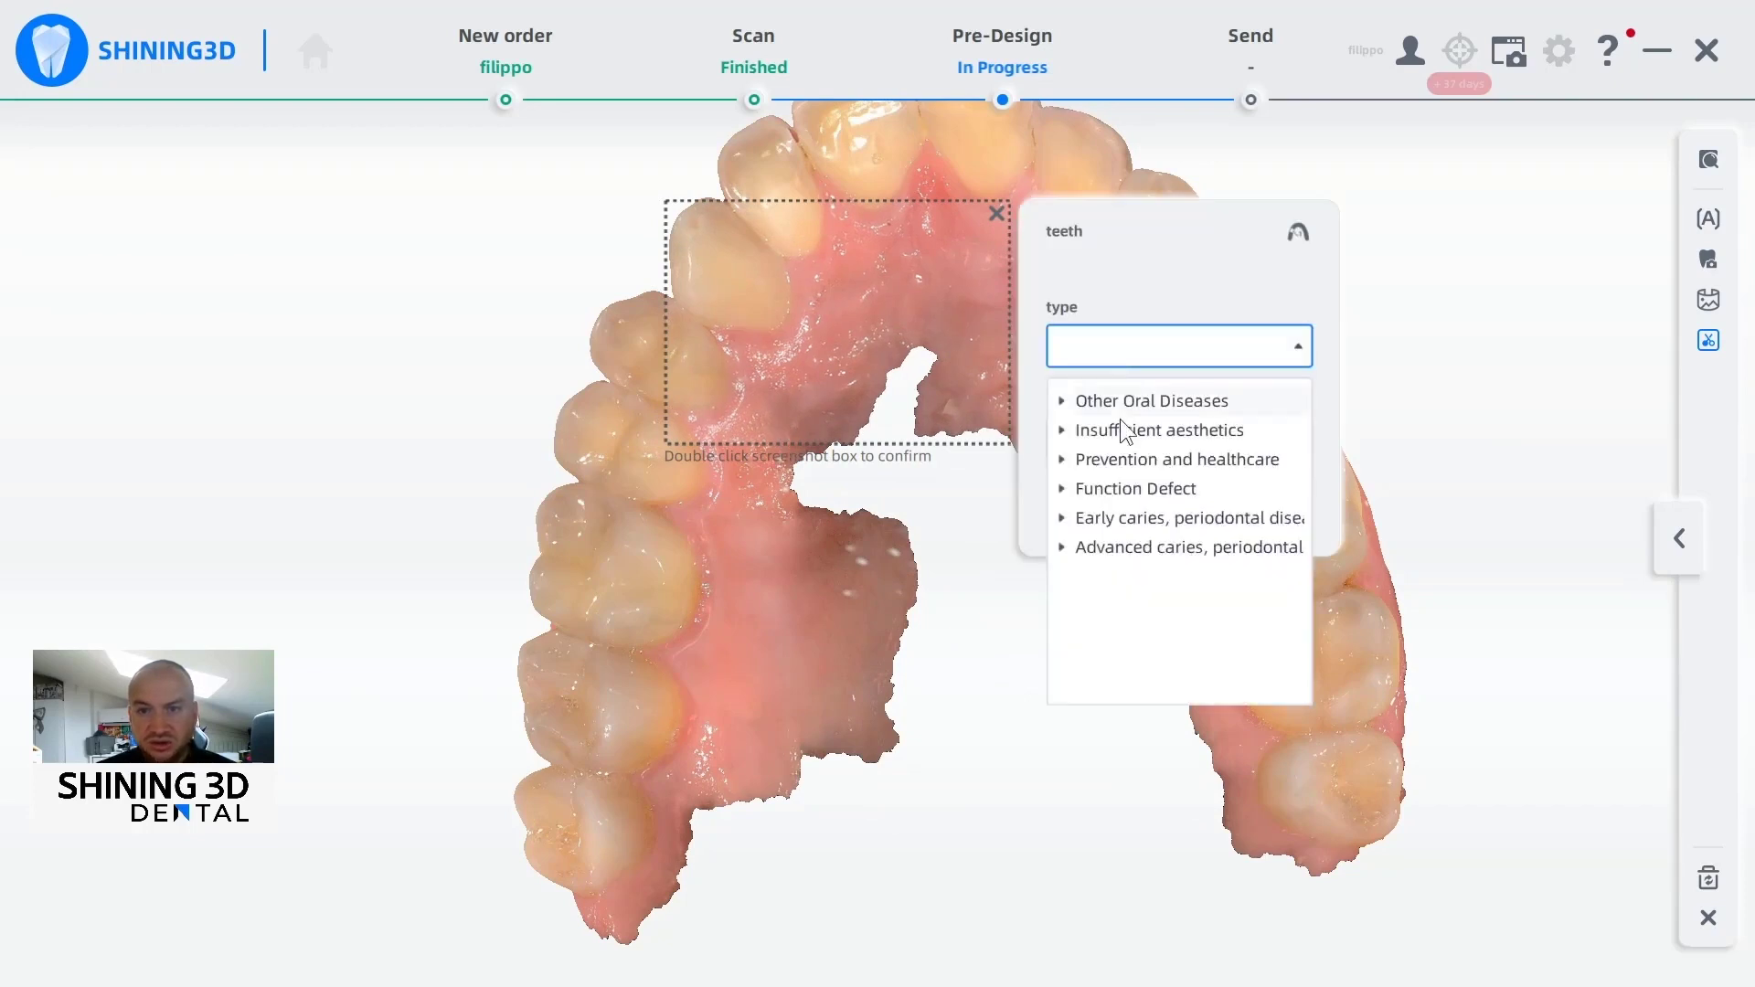
click(1067, 495)
click(1101, 608)
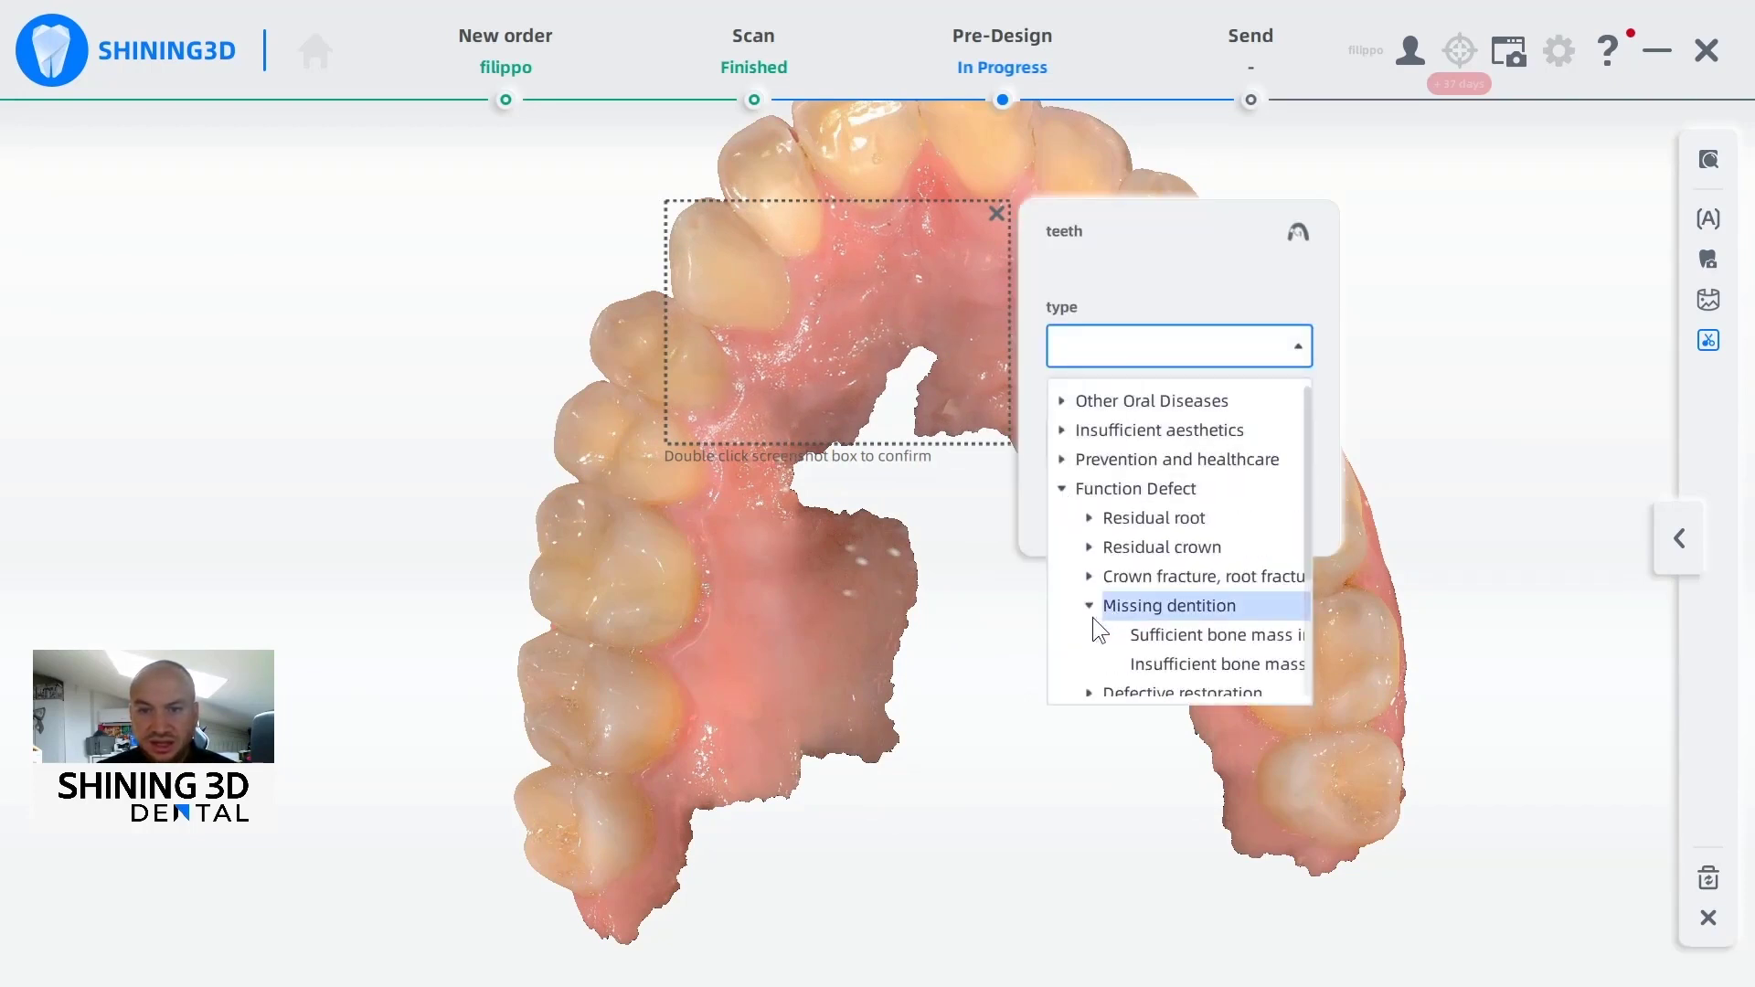
click(1156, 637)
click(1079, 434)
text(sdsdsd)
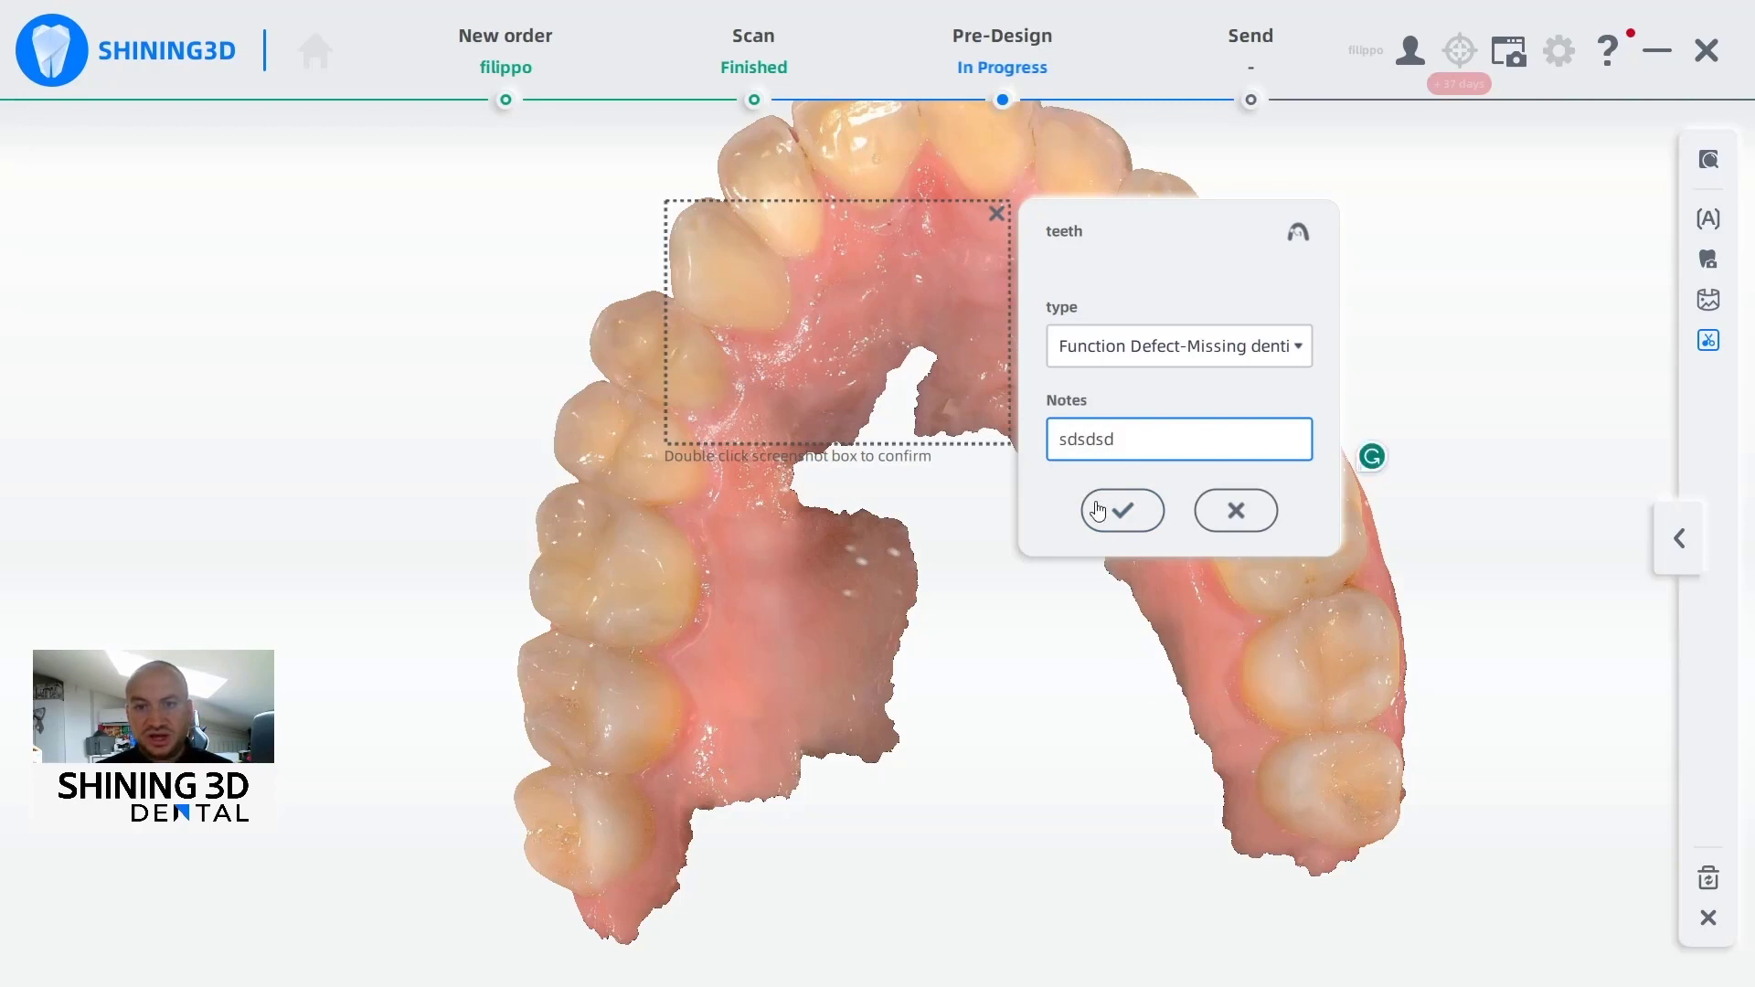
click(1093, 505)
right_drag(1081, 533, 916, 337)
Add the upper-arch screenshot to the report, then frame a lower-jaw-only data screenshot
double_click(917, 239)
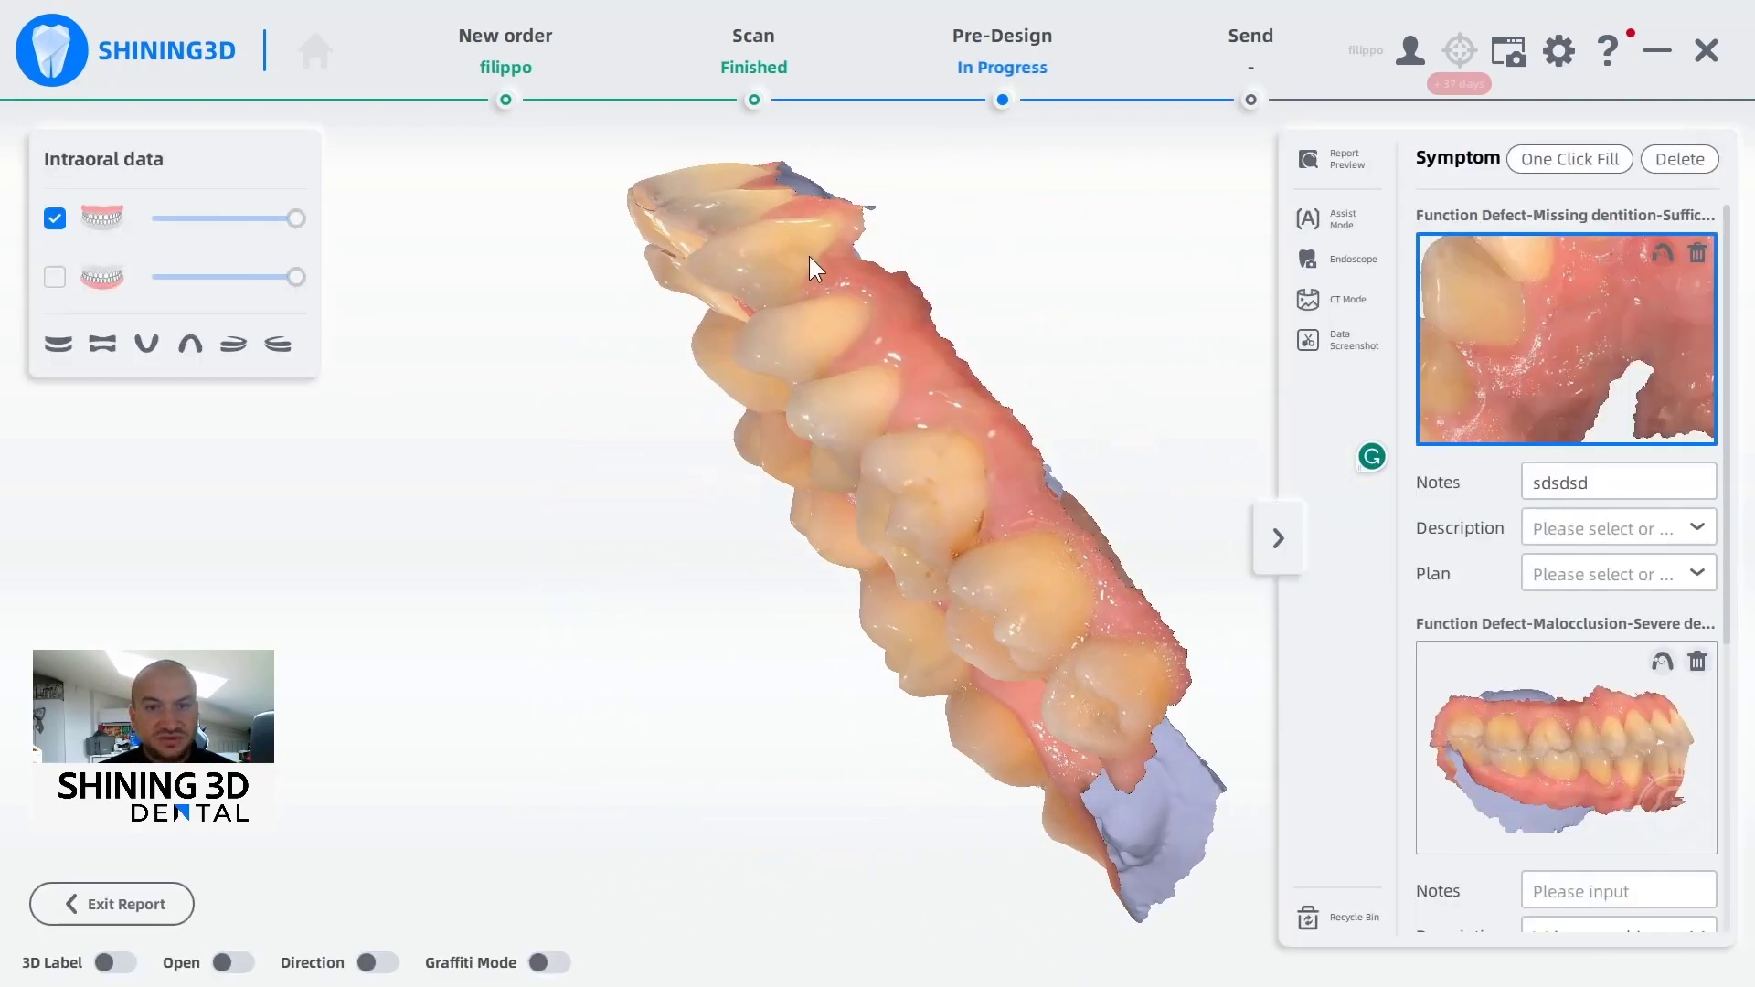
click(57, 274)
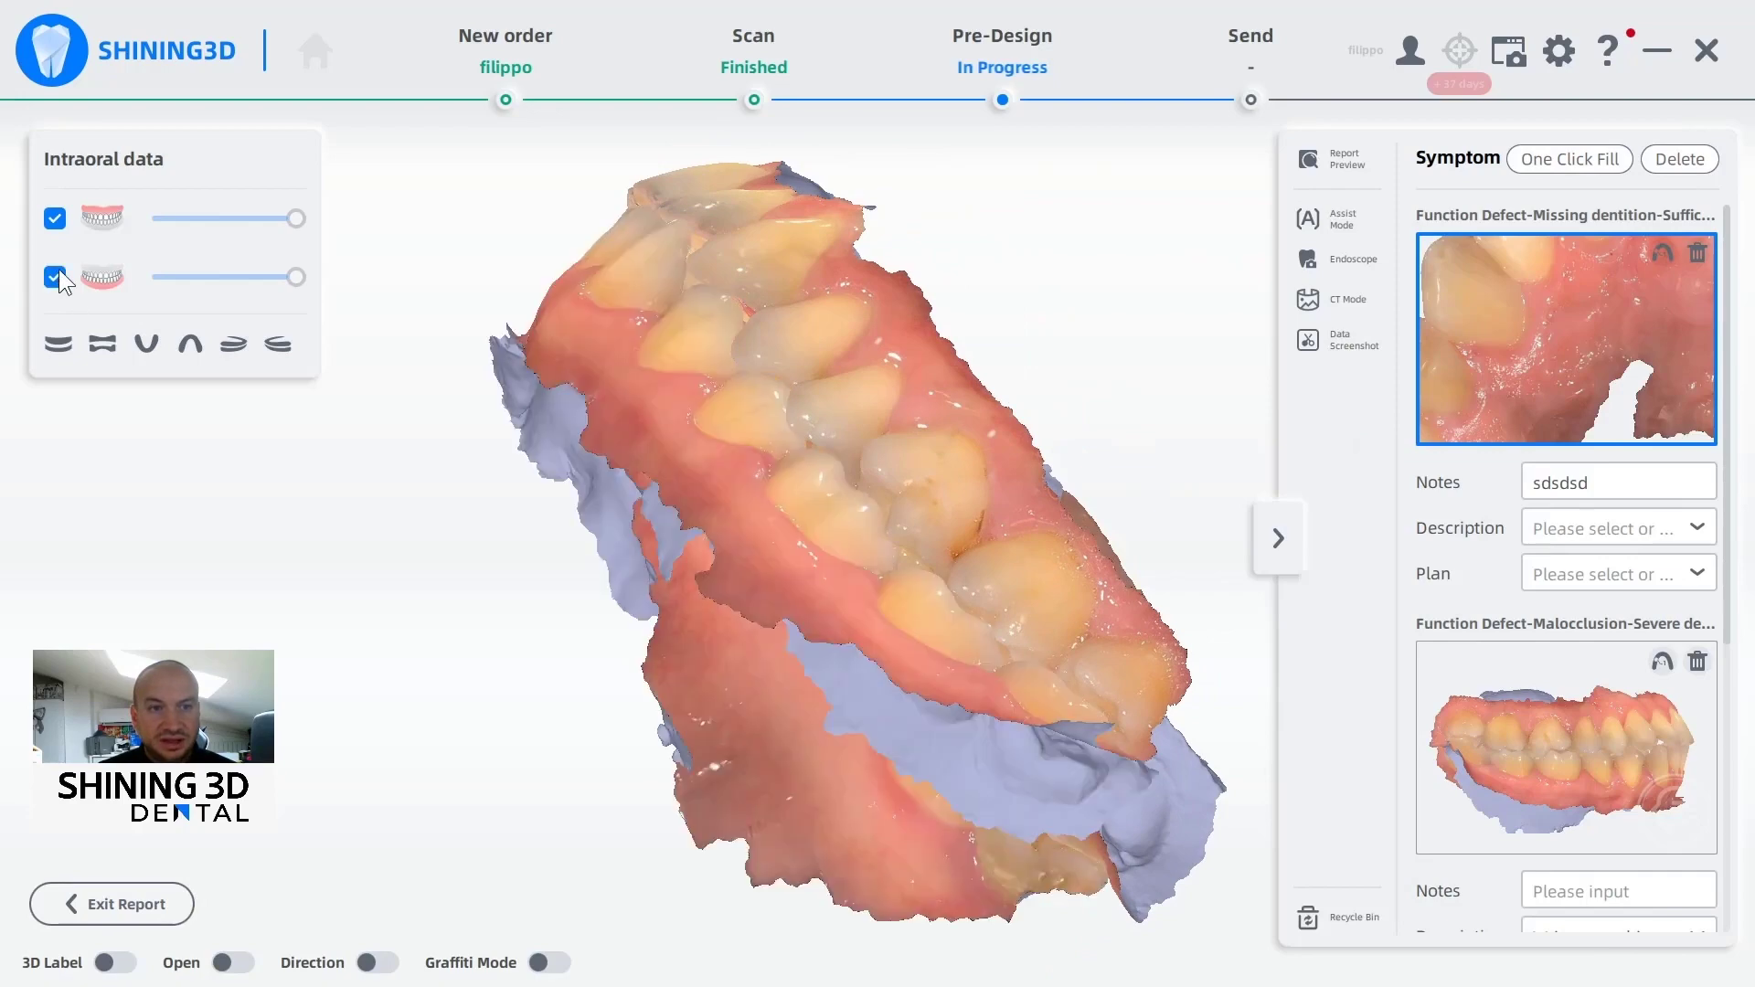
click(55, 219)
right_drag(815, 550, 718, 475)
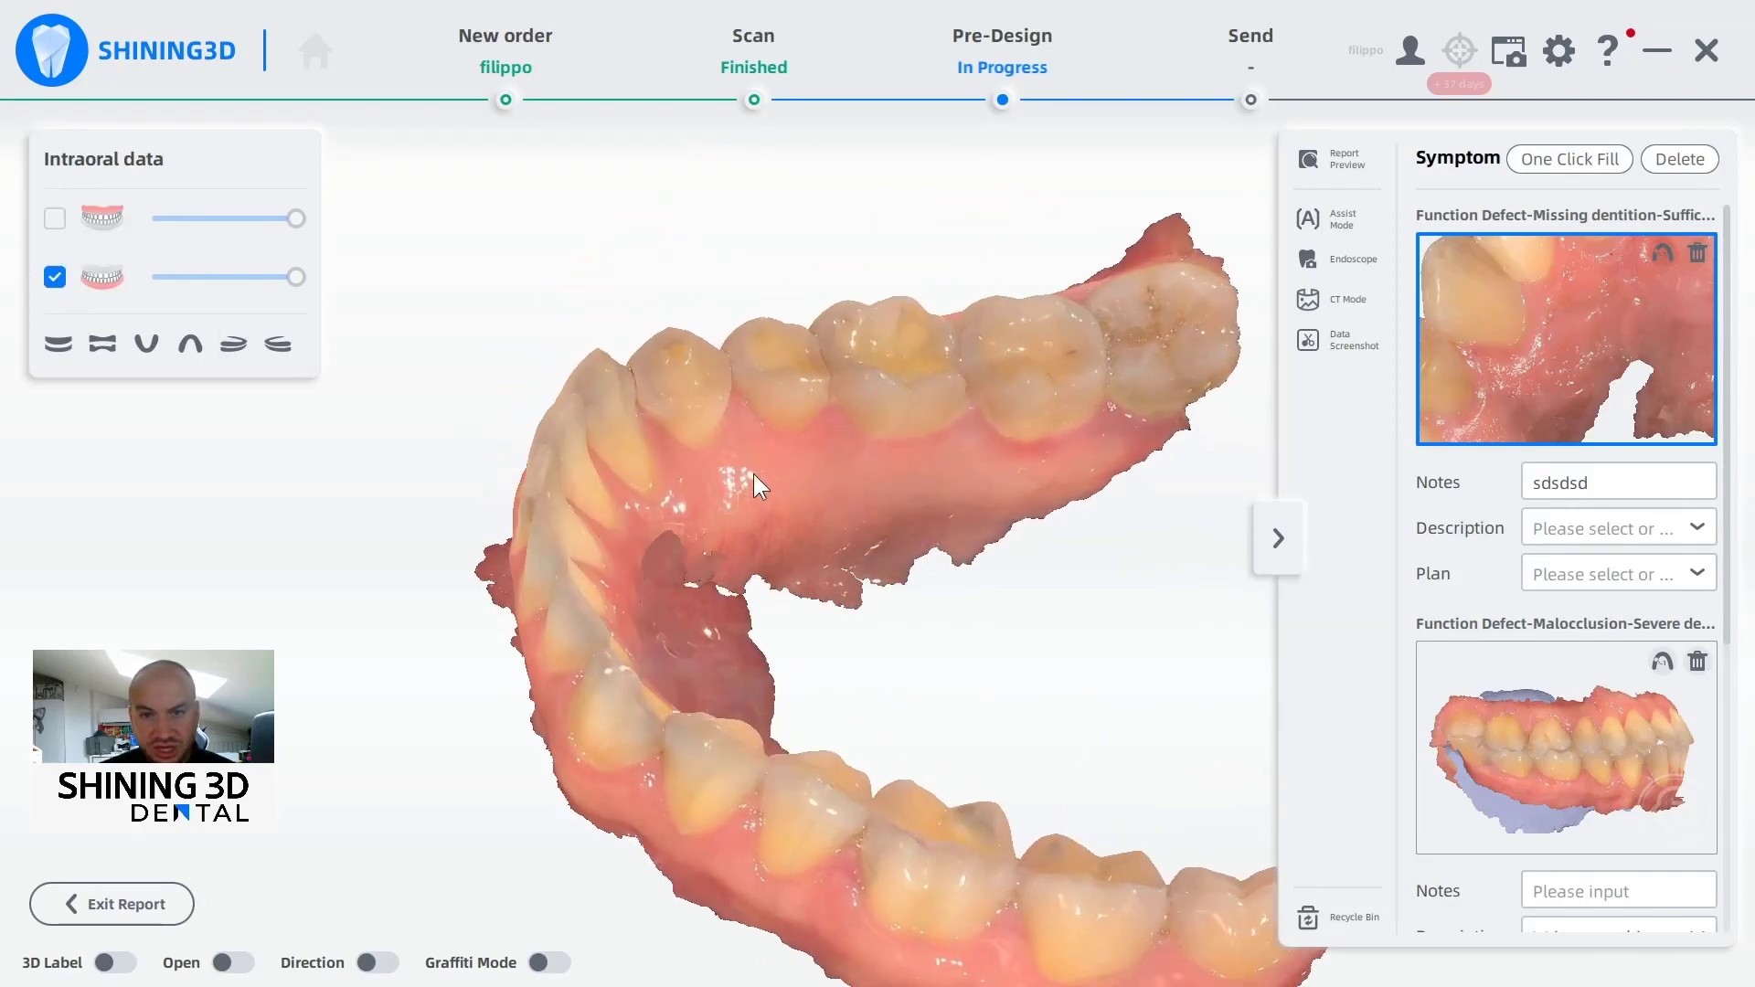
scroll(719, 484, up, 3)
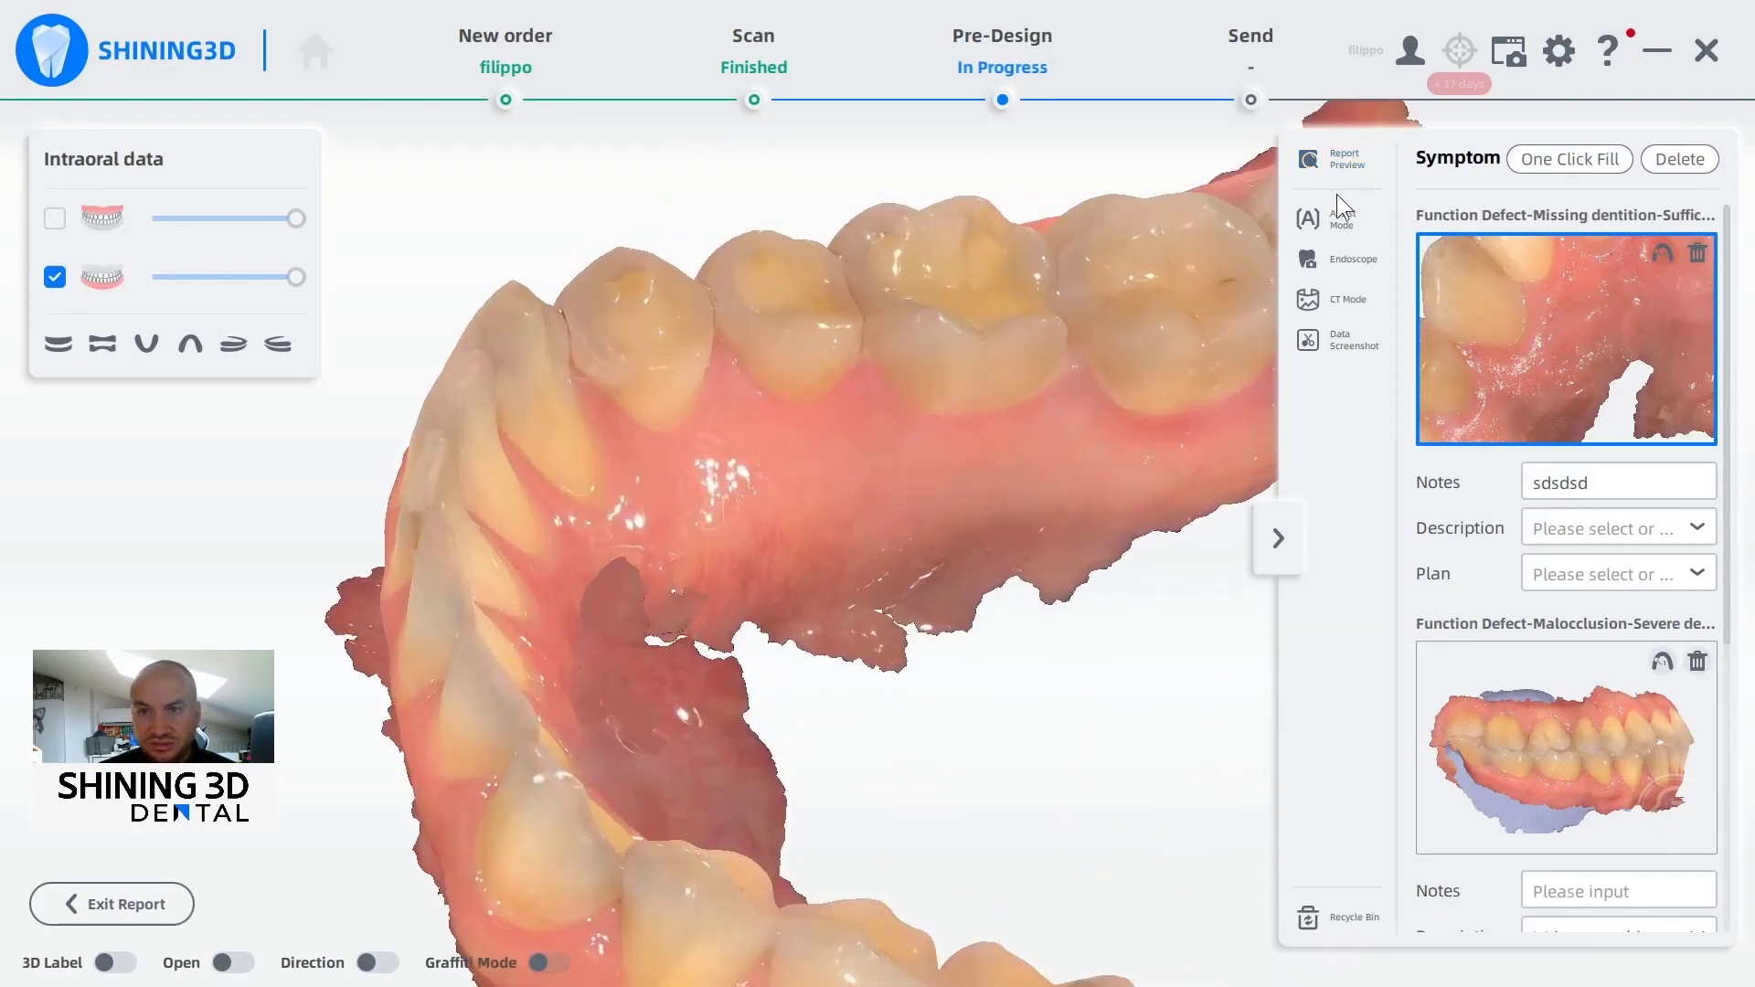
click(1312, 340)
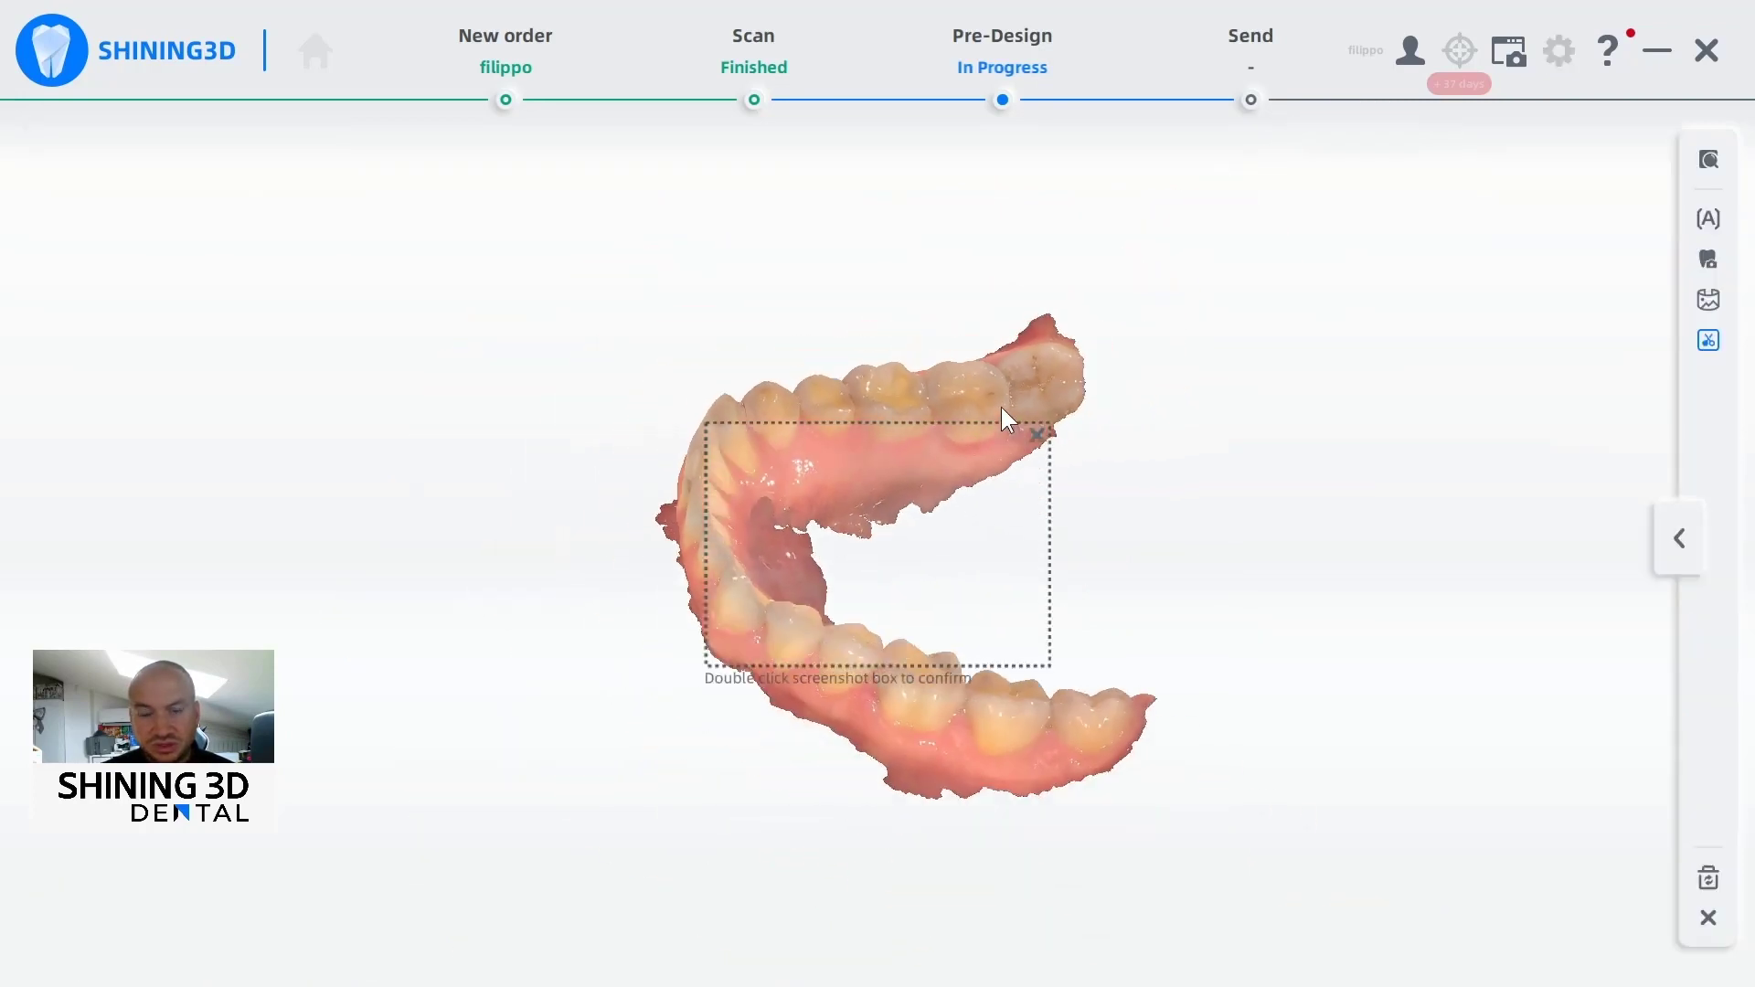
right_drag(937, 521, 873, 647)
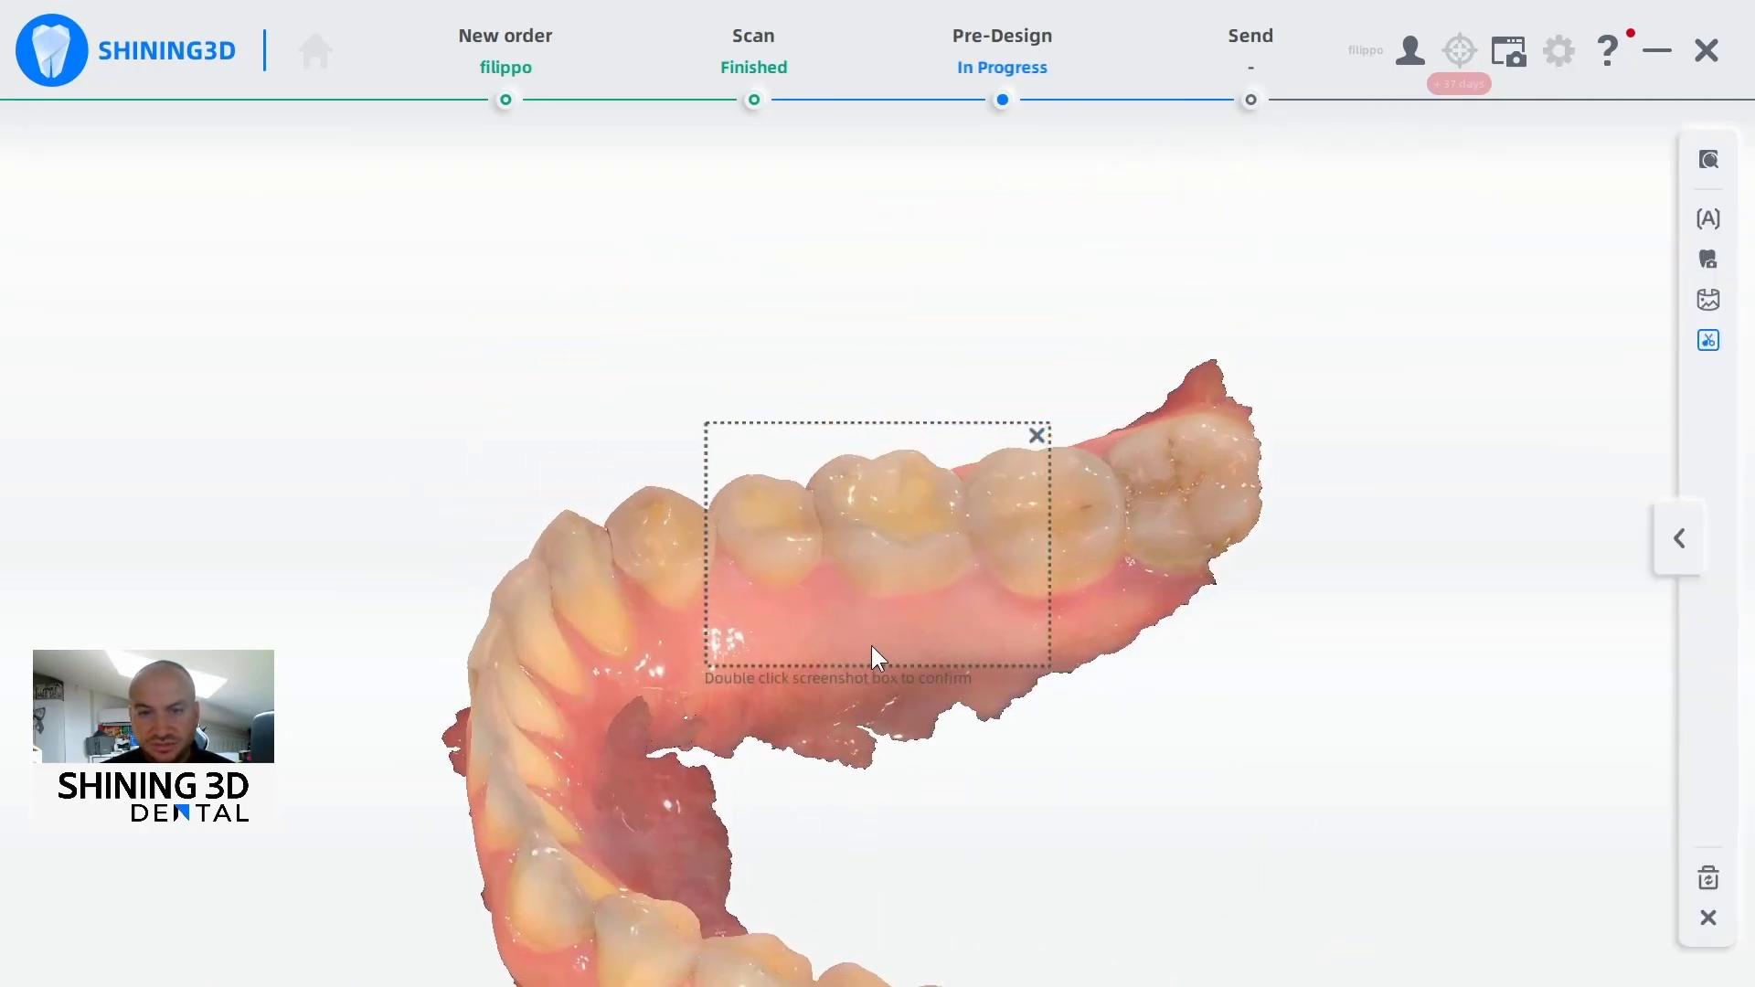
double_click(924, 568)
Classify the lower molar capture as Other Oral Diseases > Tooth concussion with note 'dsfsdf'
click(1145, 575)
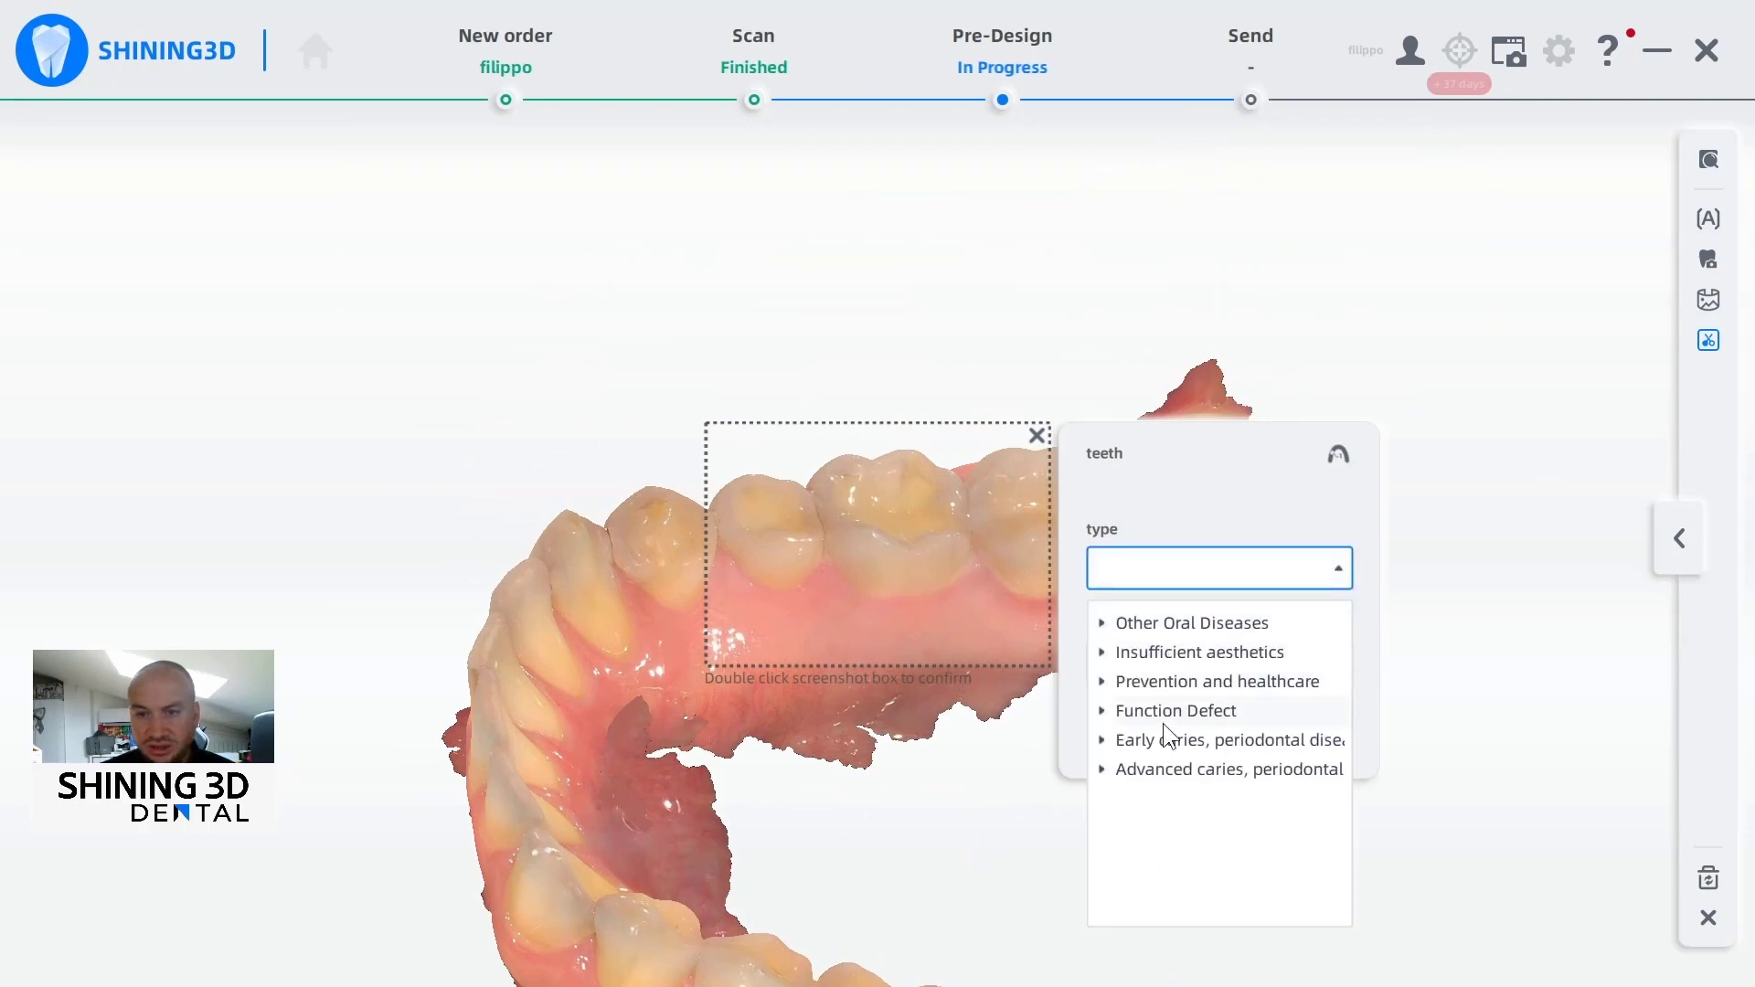
click(1094, 712)
click(1135, 666)
text(dsfsdf)
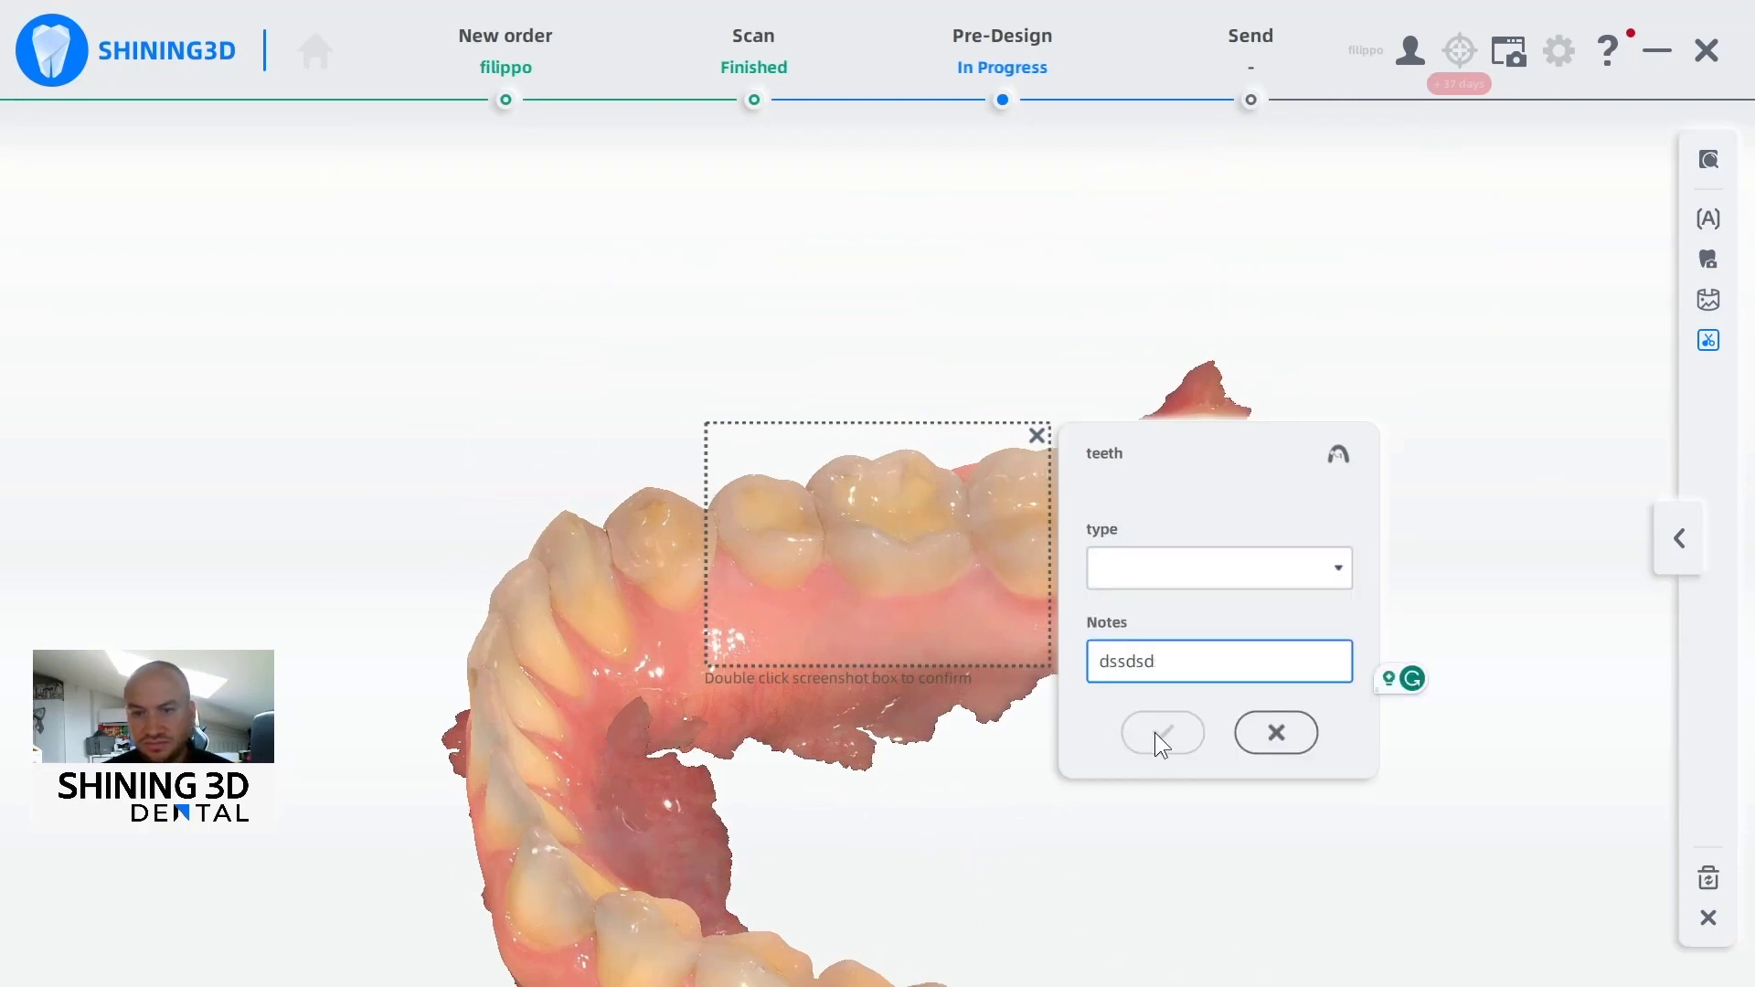
click(1156, 567)
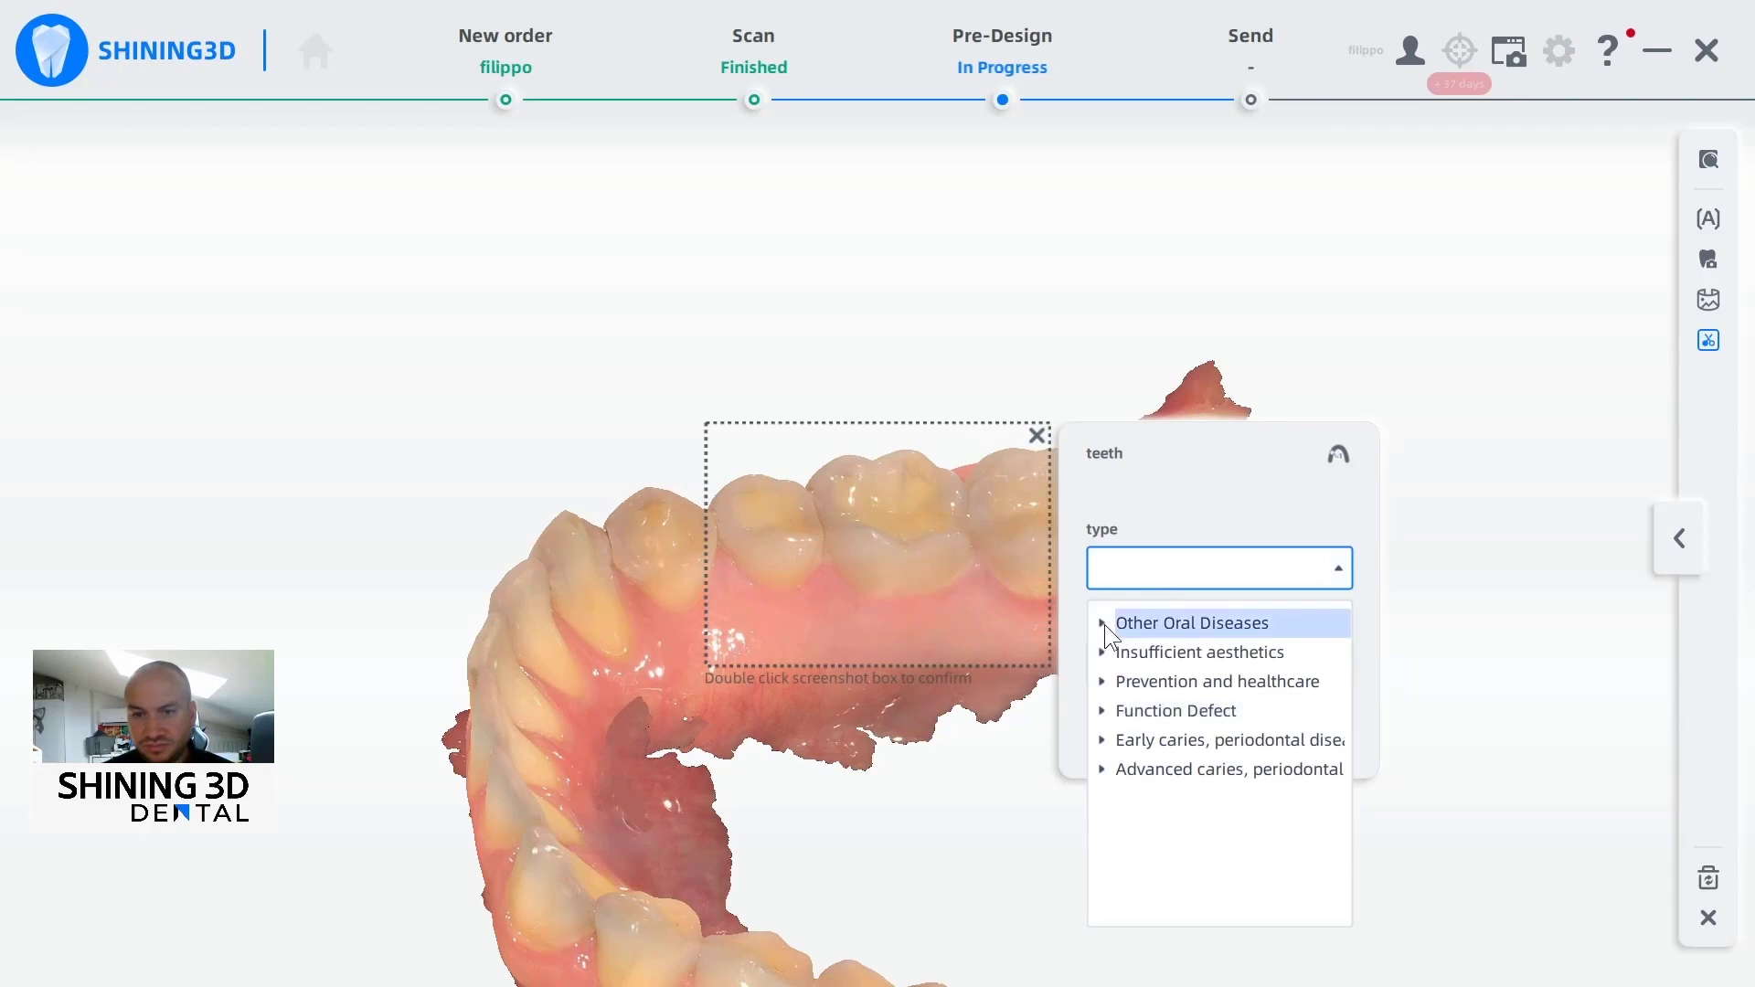
click(1102, 623)
click(1159, 652)
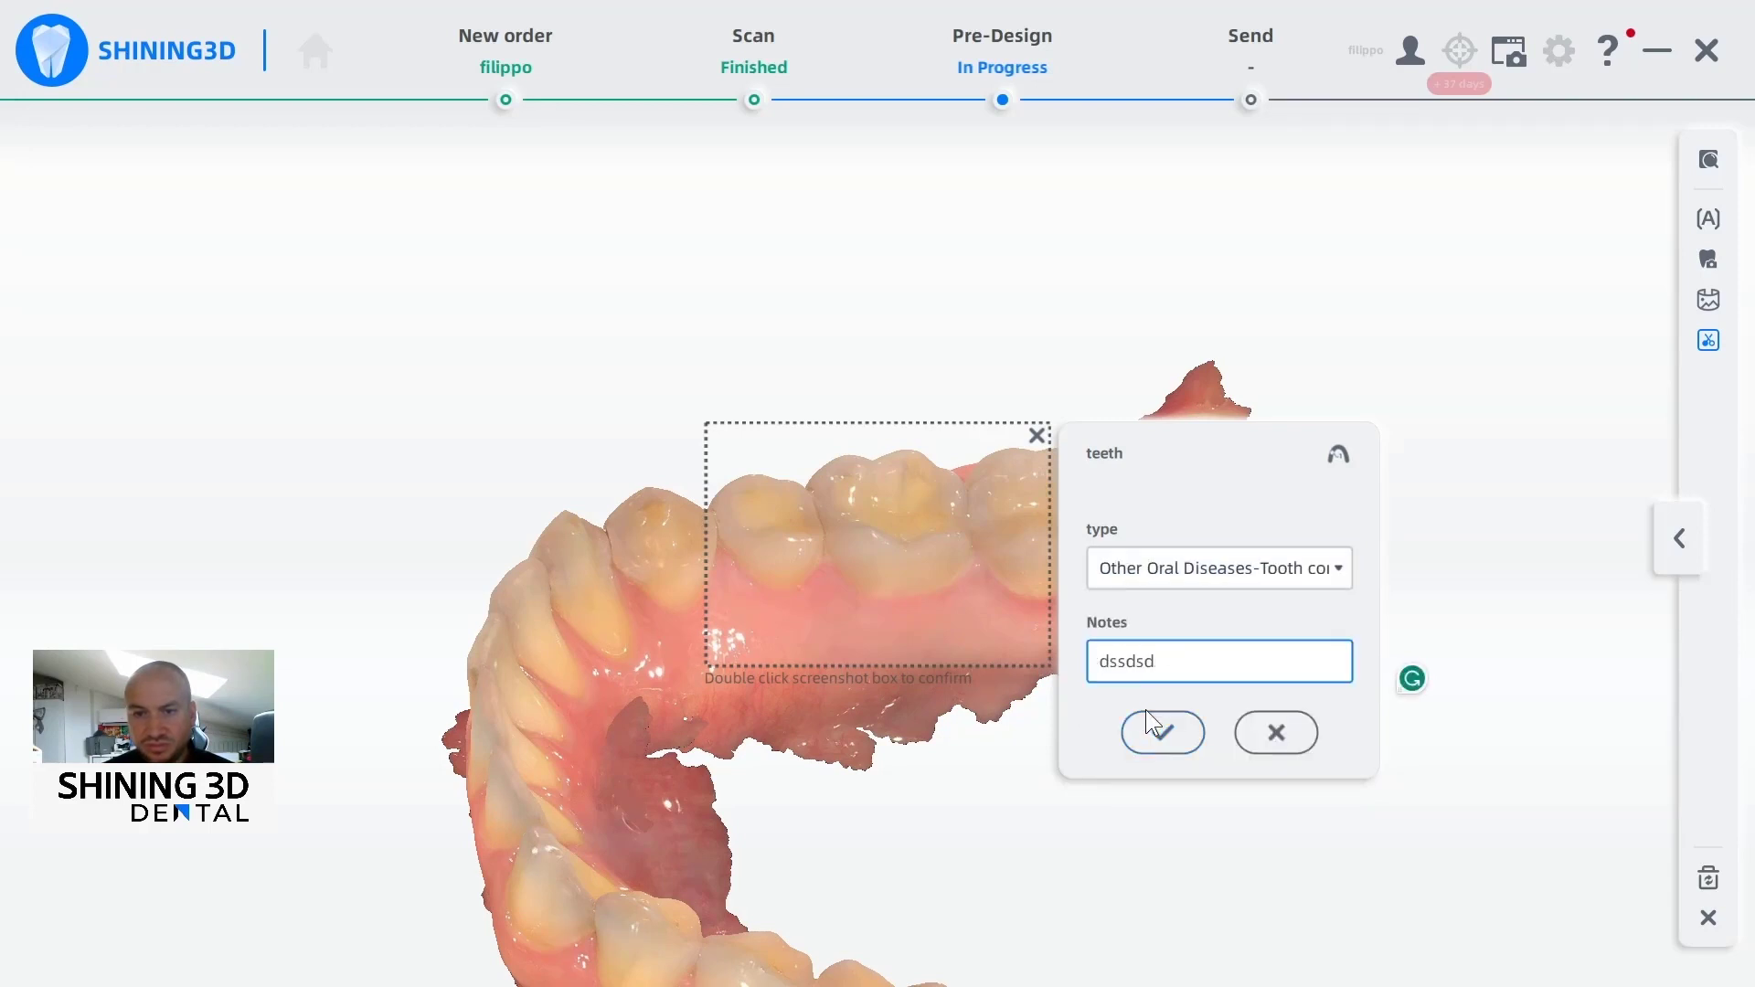
click(1159, 732)
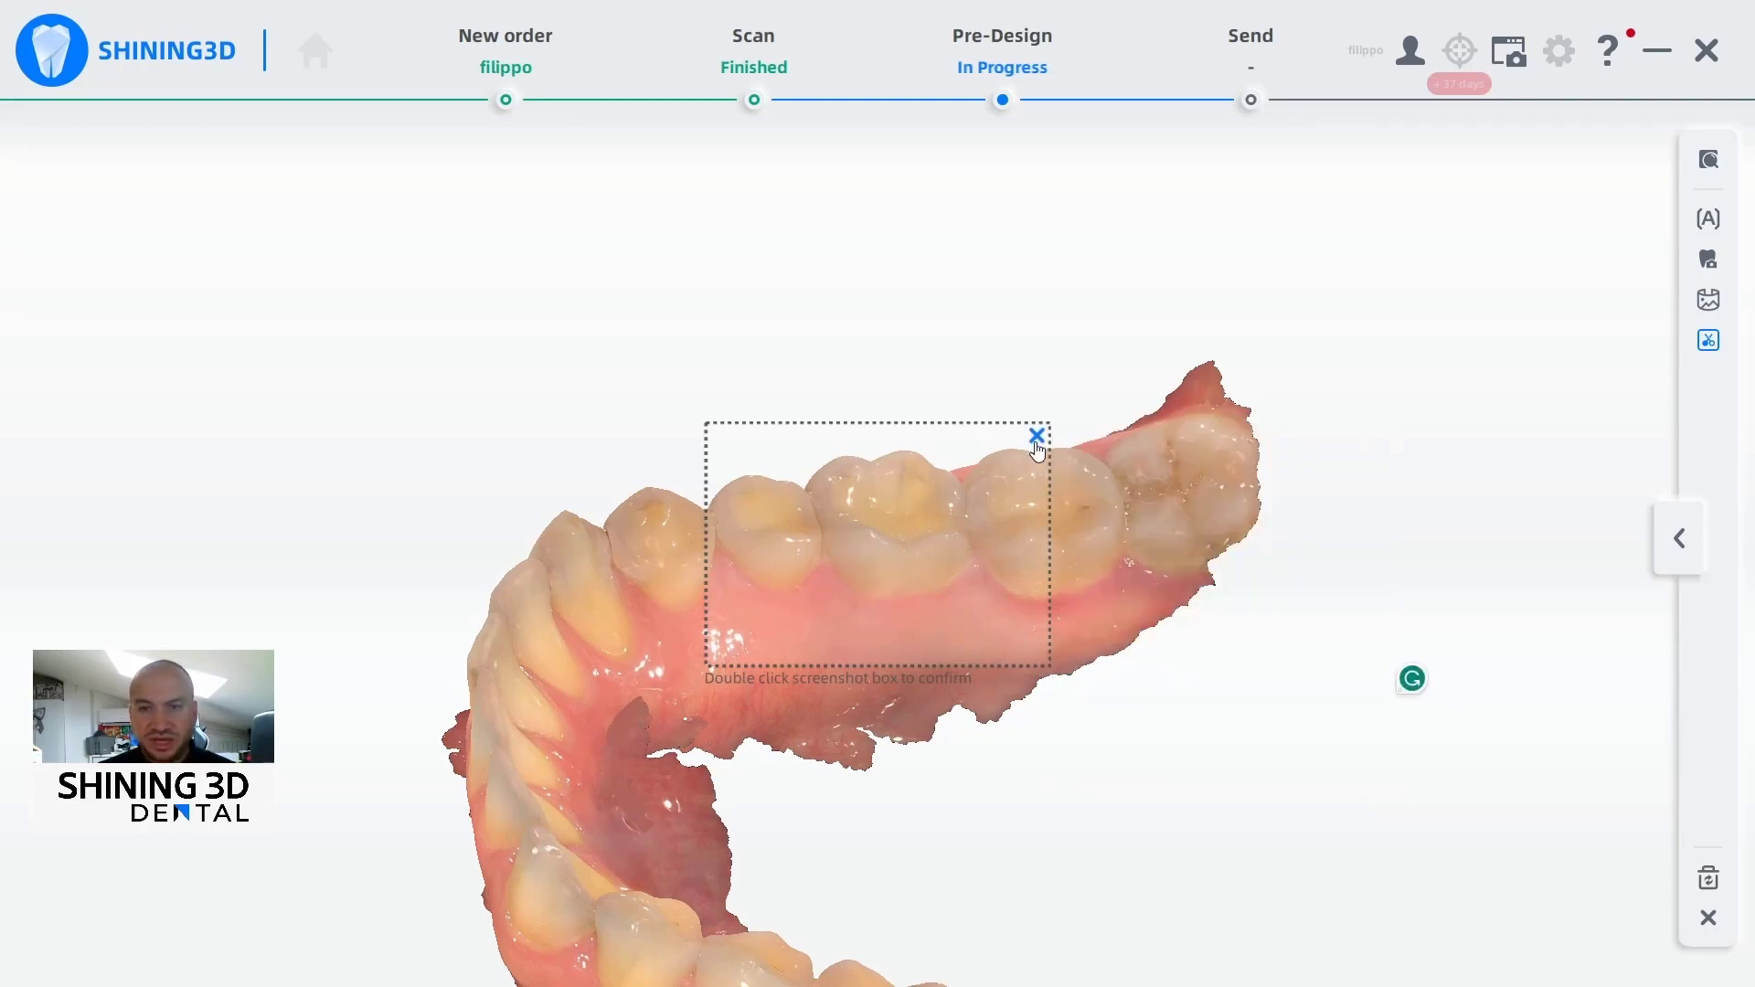
double_click(1047, 628)
Turn on Direction view, show the upper jaw again and rotate to a front bite view
click(376, 962)
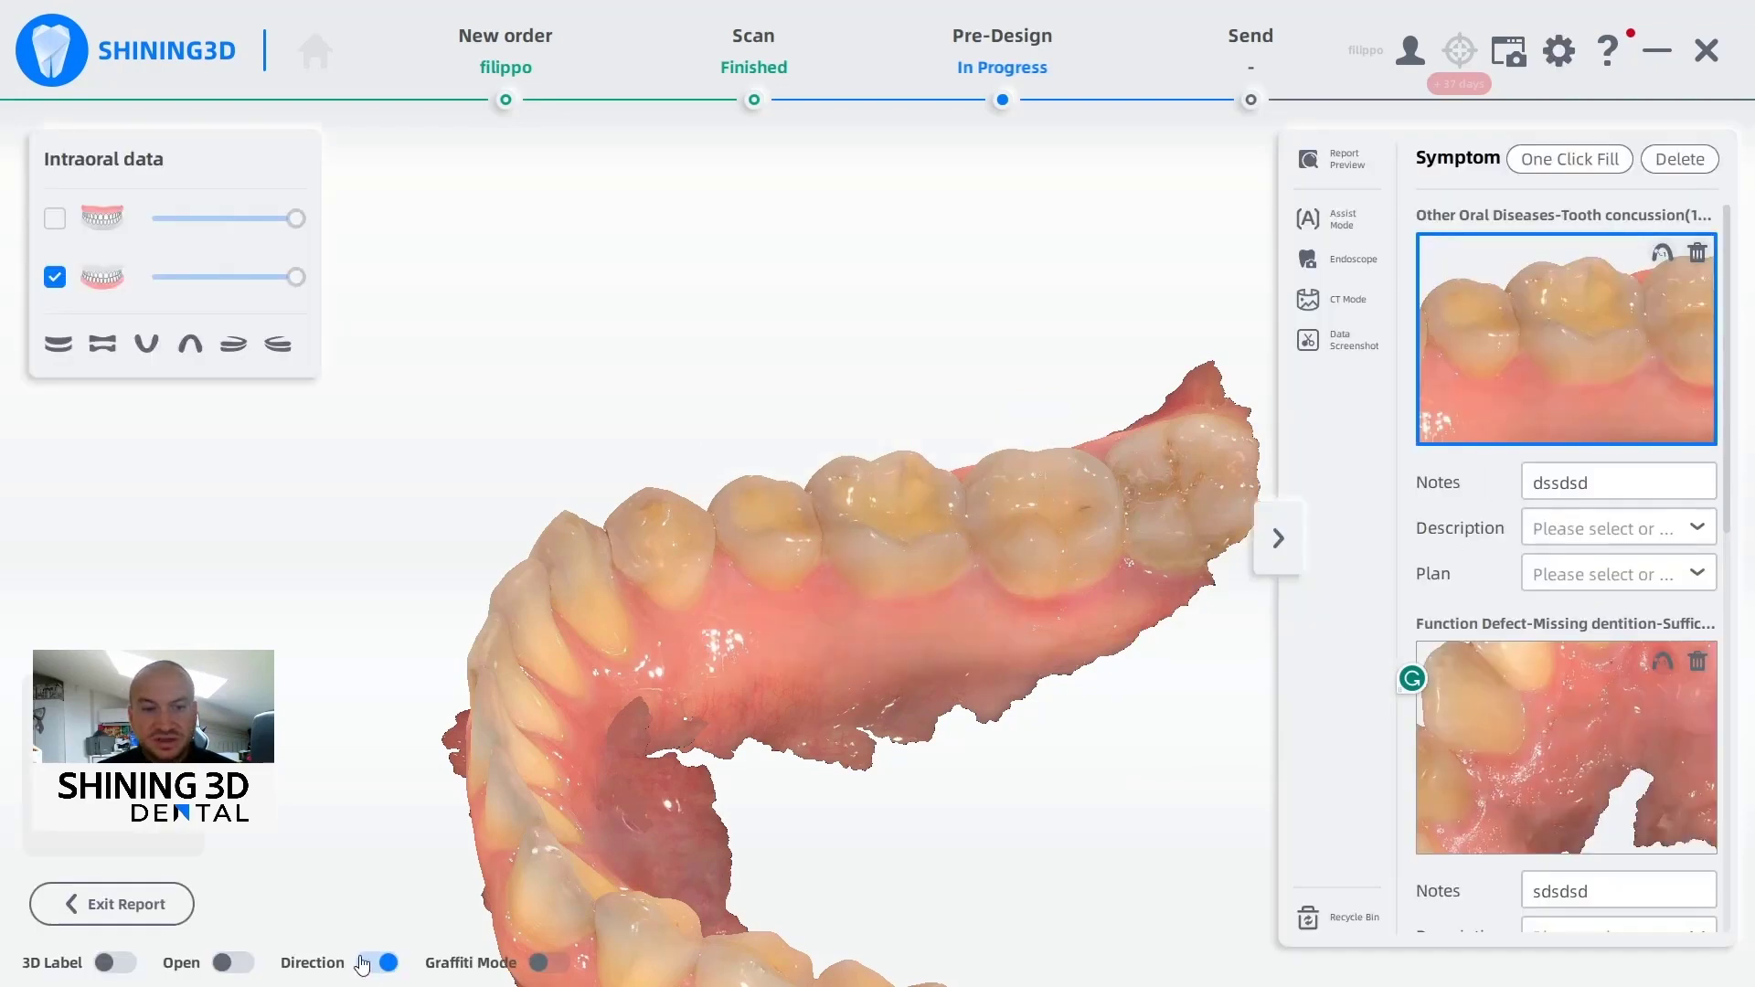
drag(523, 792, 530, 914)
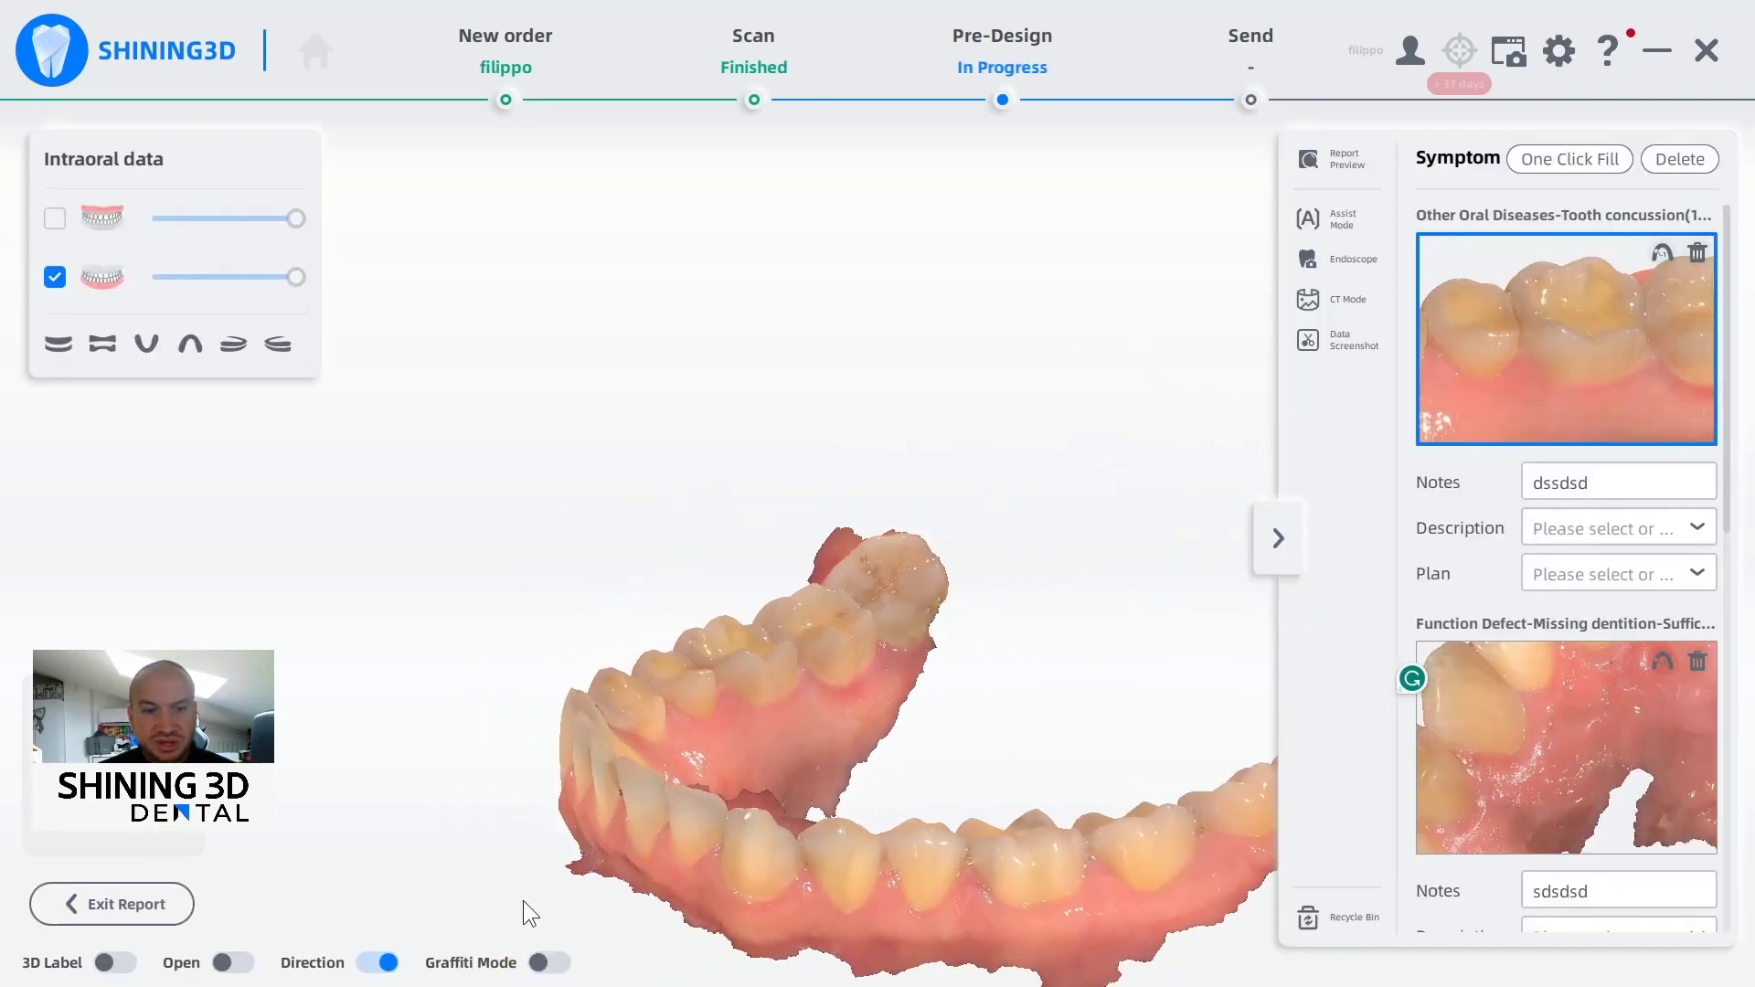
drag(558, 786, 951, 585)
click(55, 218)
drag(545, 436, 695, 630)
Separate the jaws into an opened view with 3D symptom labels shown on the model
click(231, 963)
drag(612, 784, 384, 786)
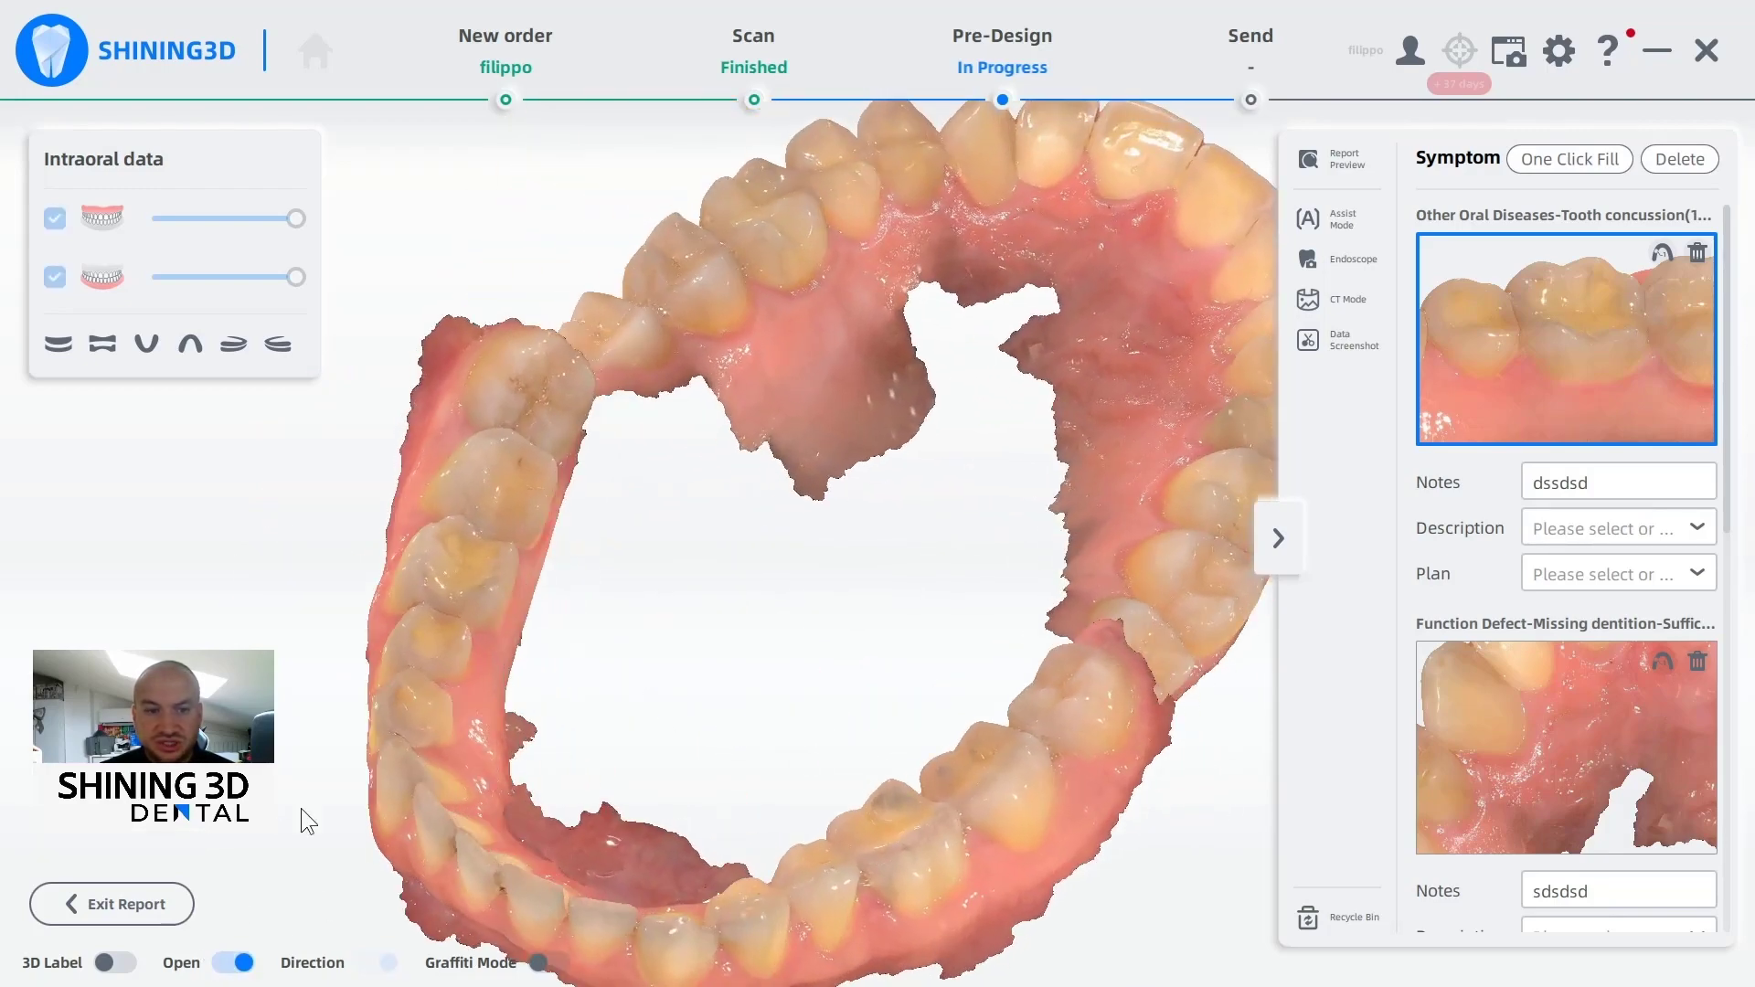
click(116, 962)
click(234, 963)
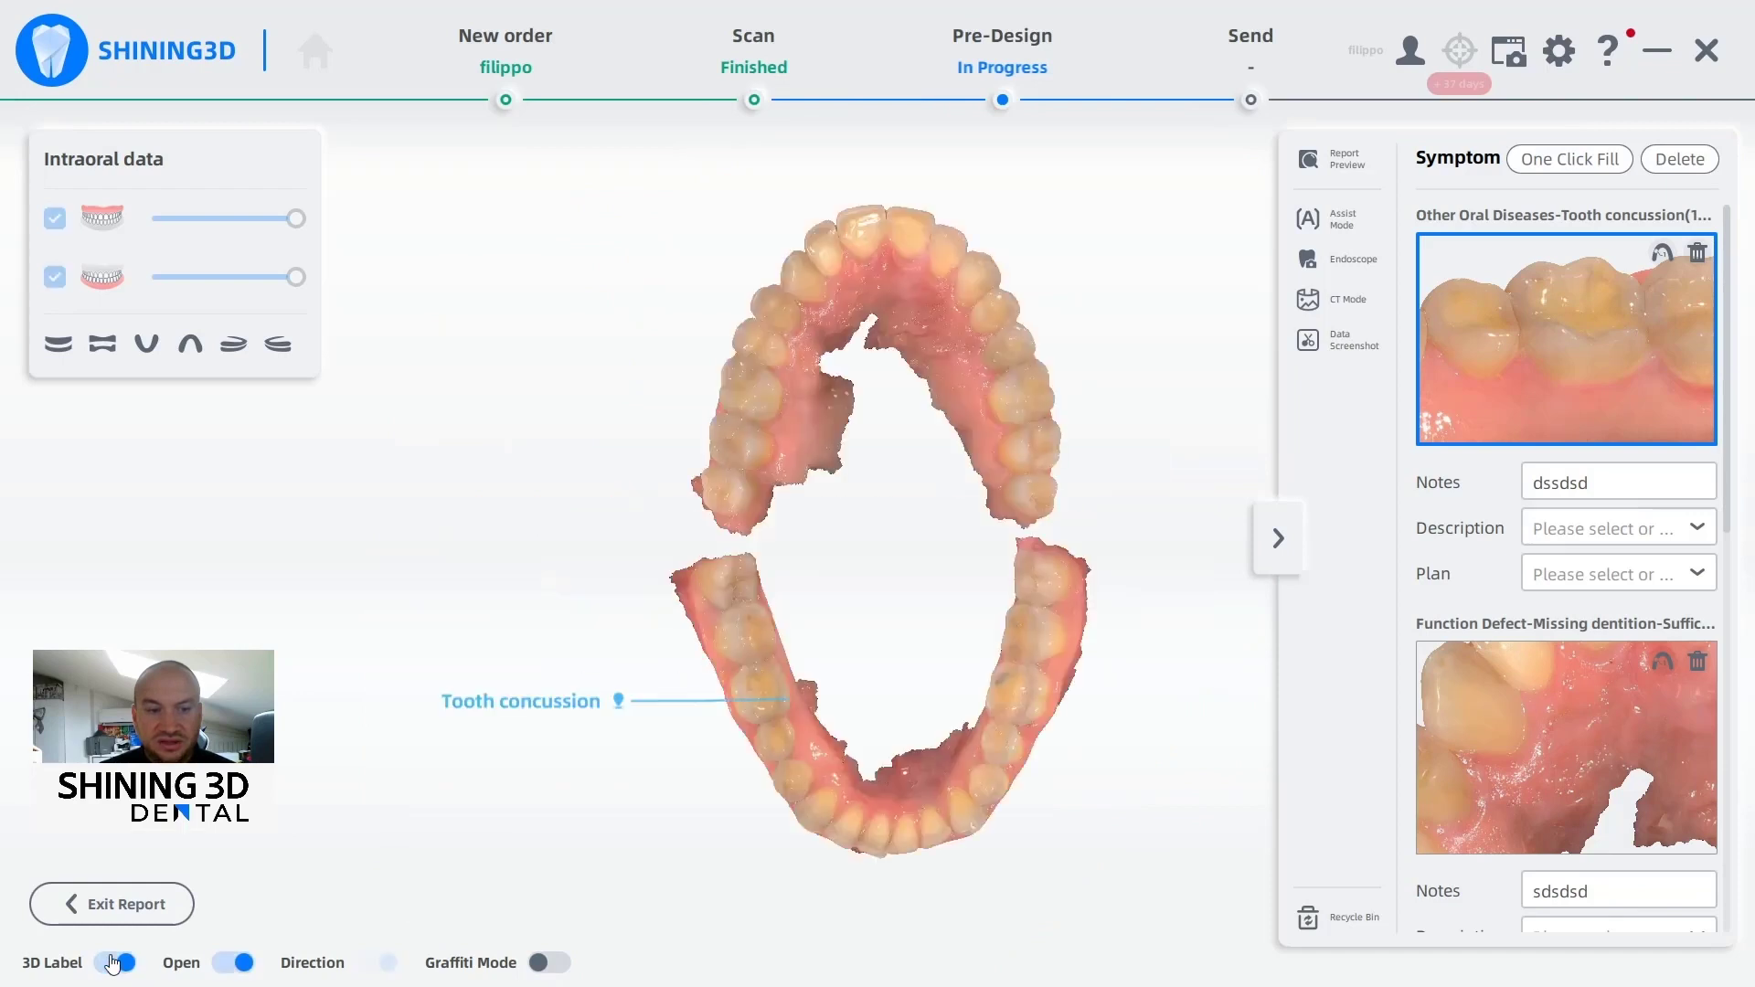
drag(842, 796, 820, 704)
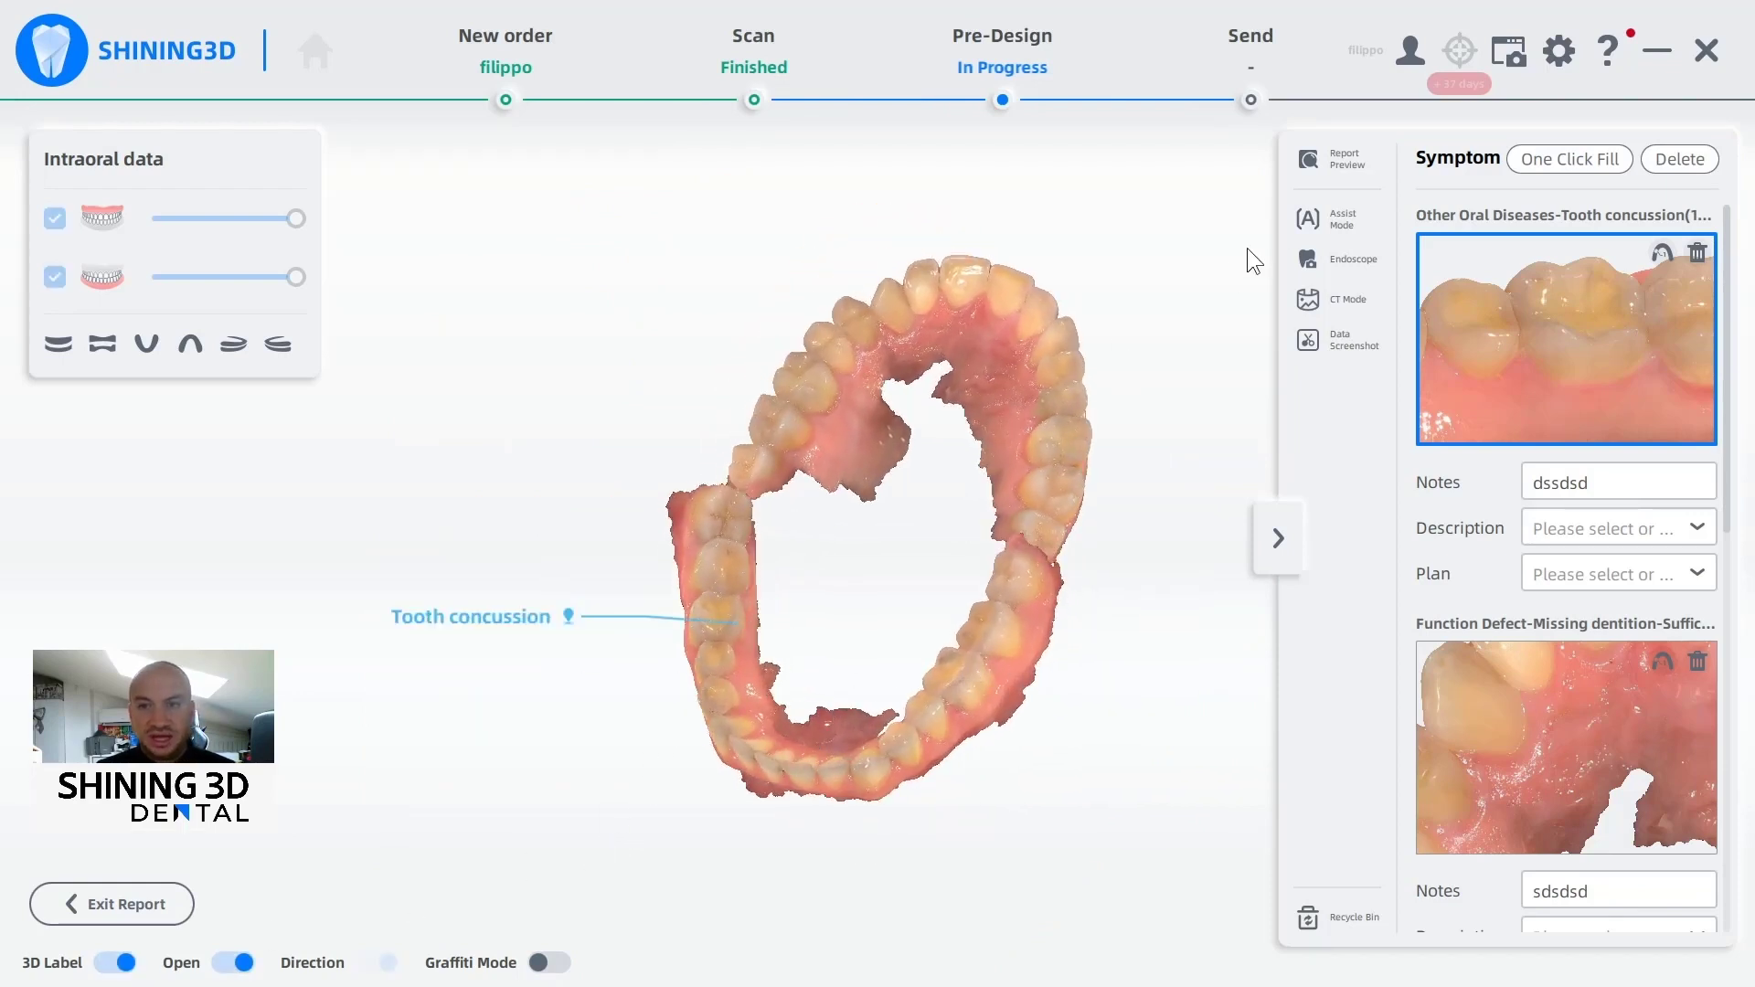
click(1313, 345)
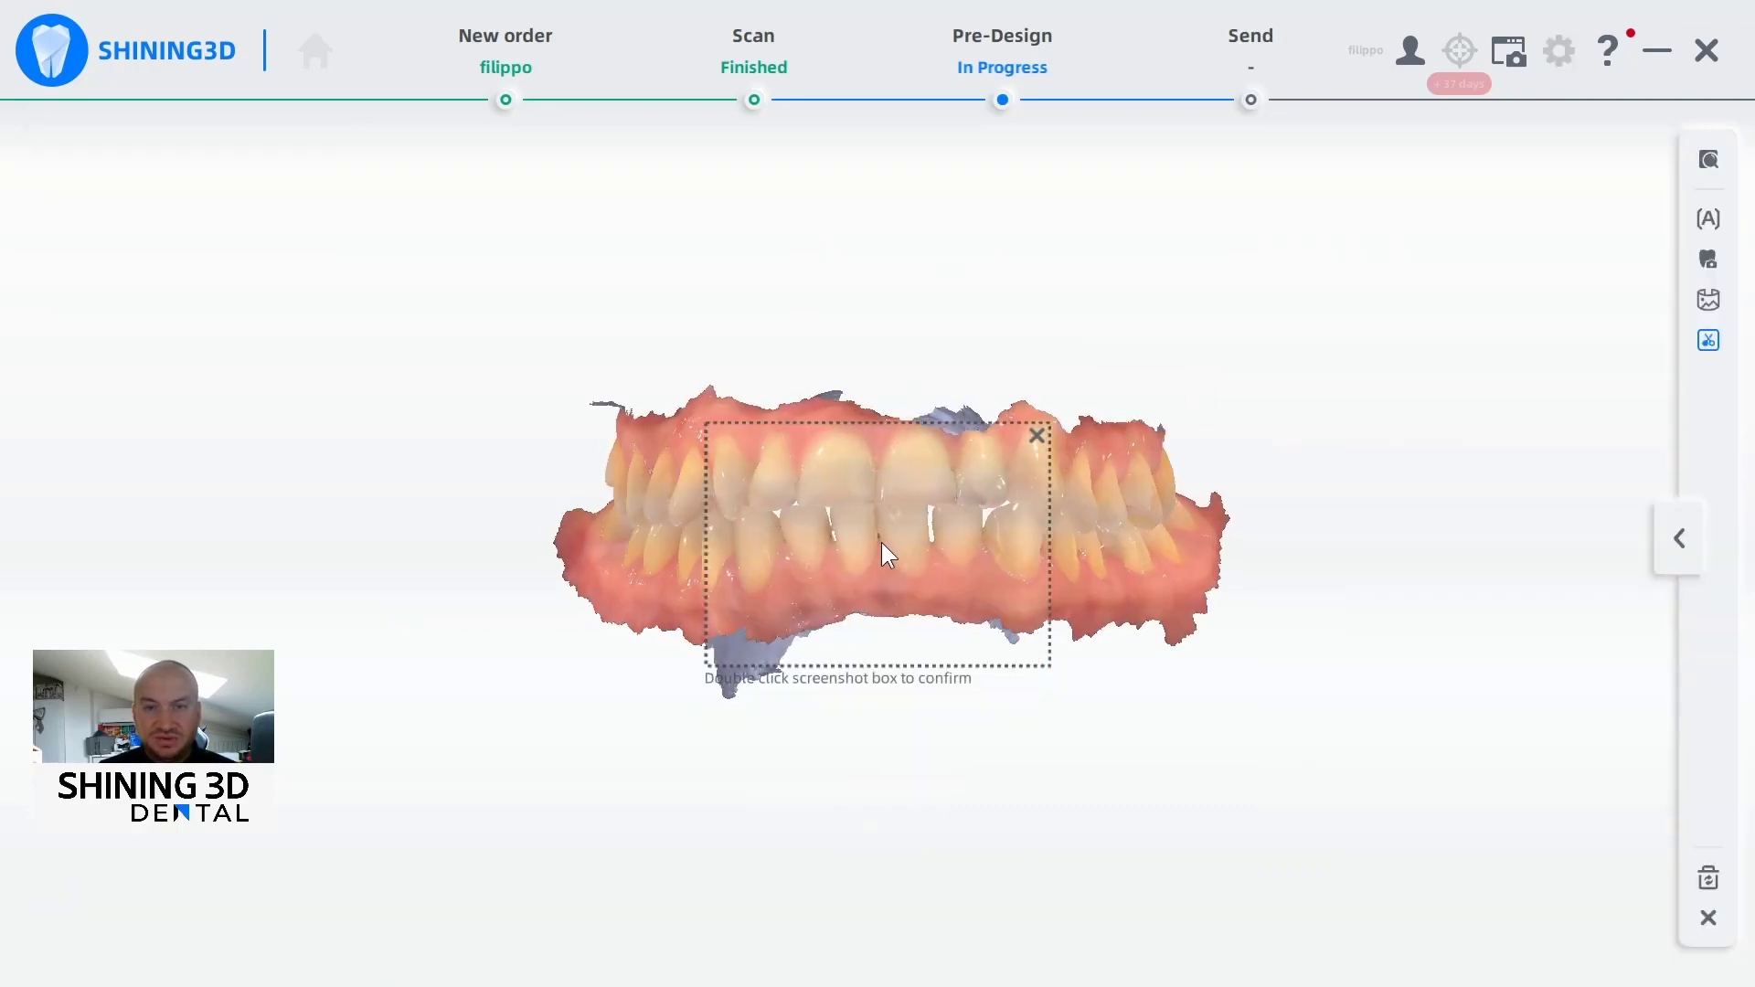
Frame the front teeth on the bite model and capture them as a screenshot
scroll(896, 537, up, 3)
drag(877, 442, 949, 530)
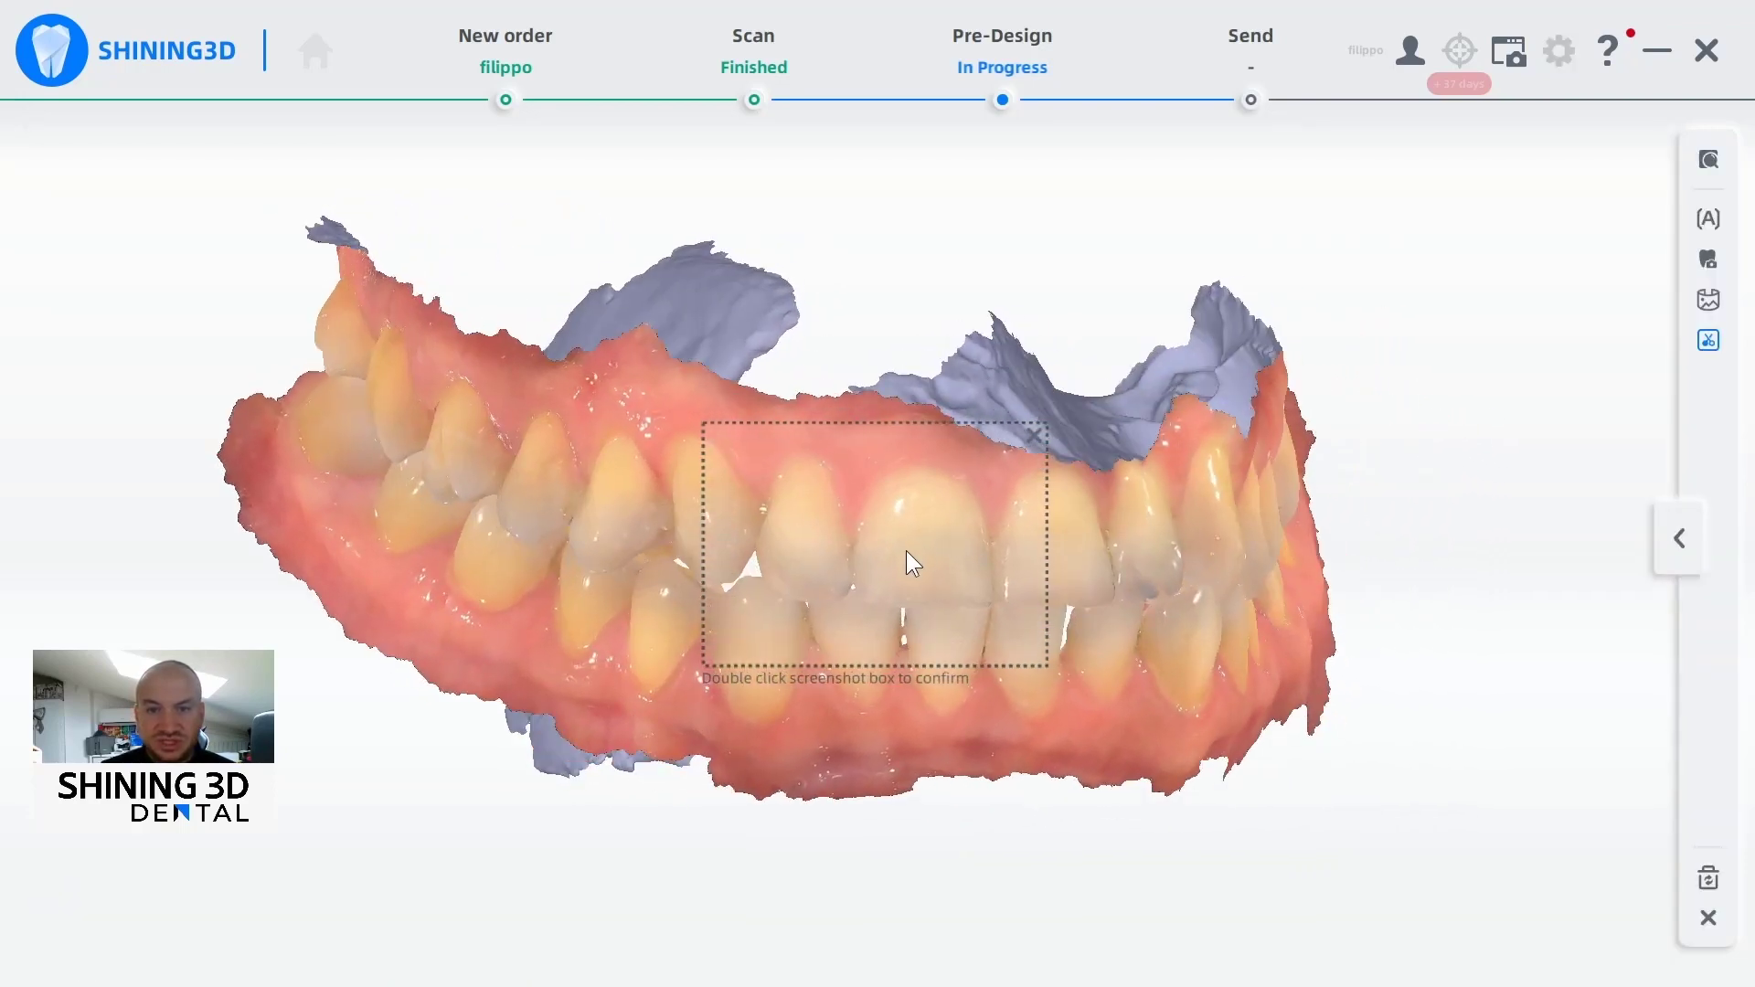
double_click(914, 541)
Label the capture Early caries, periodontal disease > Chronic gingivitis with note 'sdsd' and save it
click(1189, 574)
click(1109, 745)
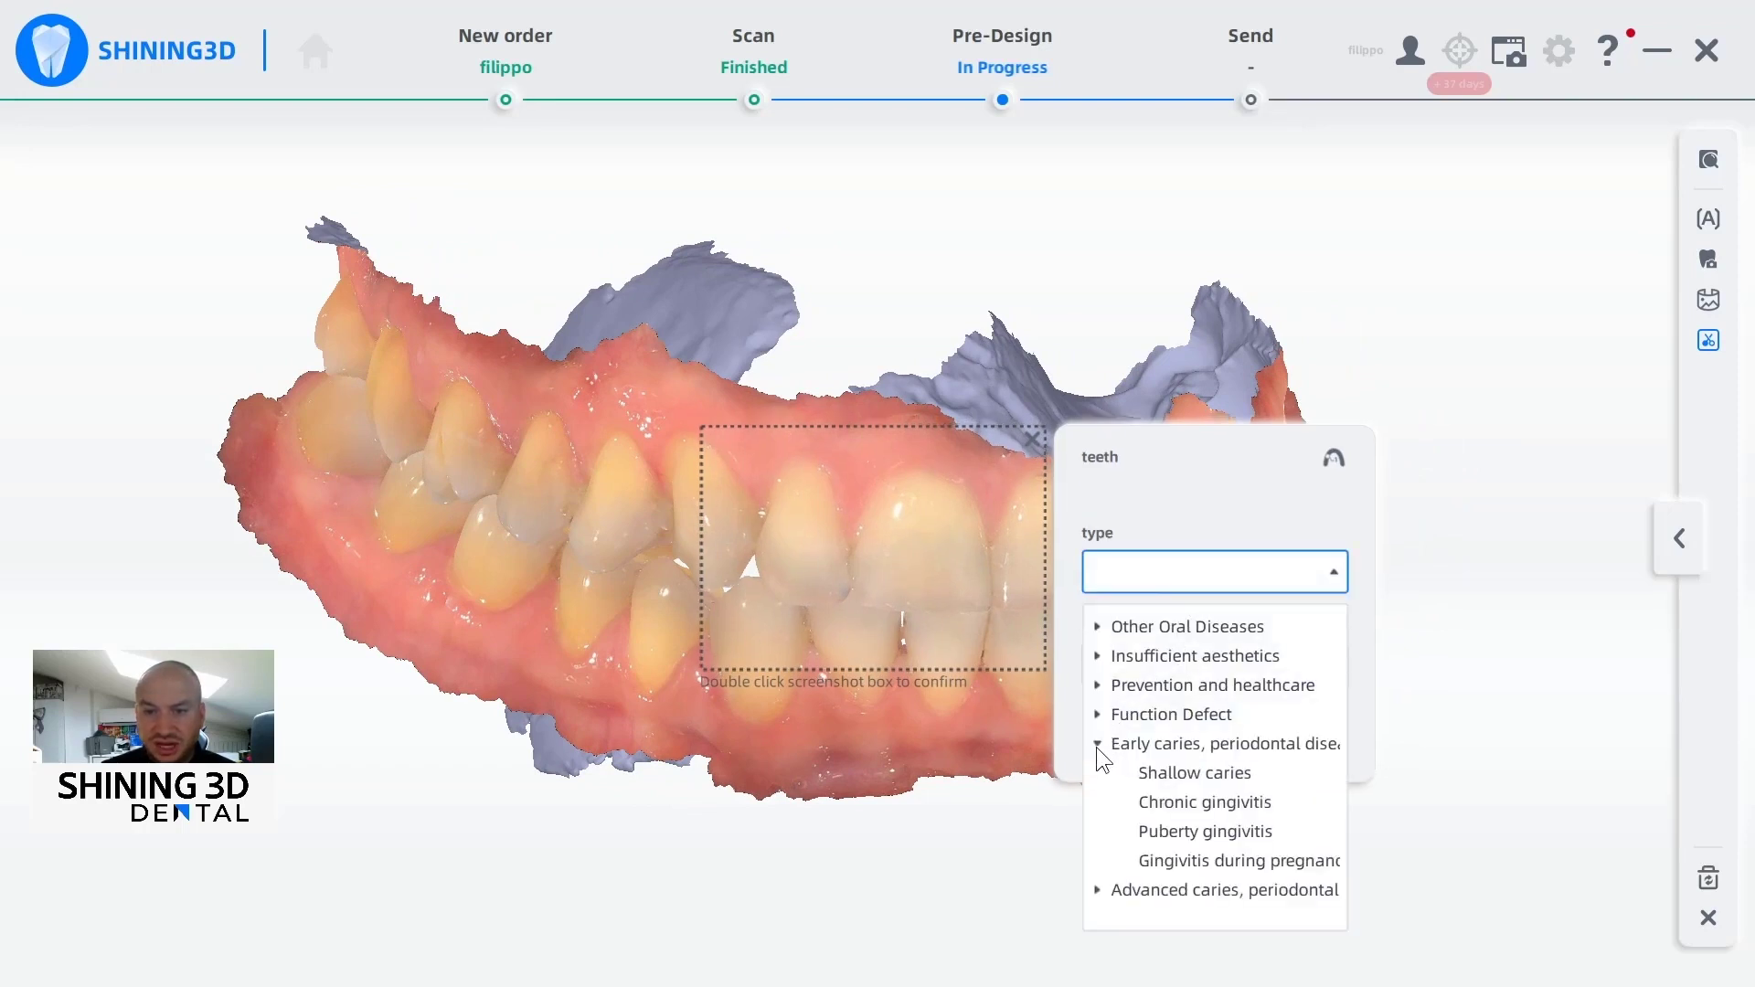
click(1163, 805)
click(1173, 677)
text(sdsd)
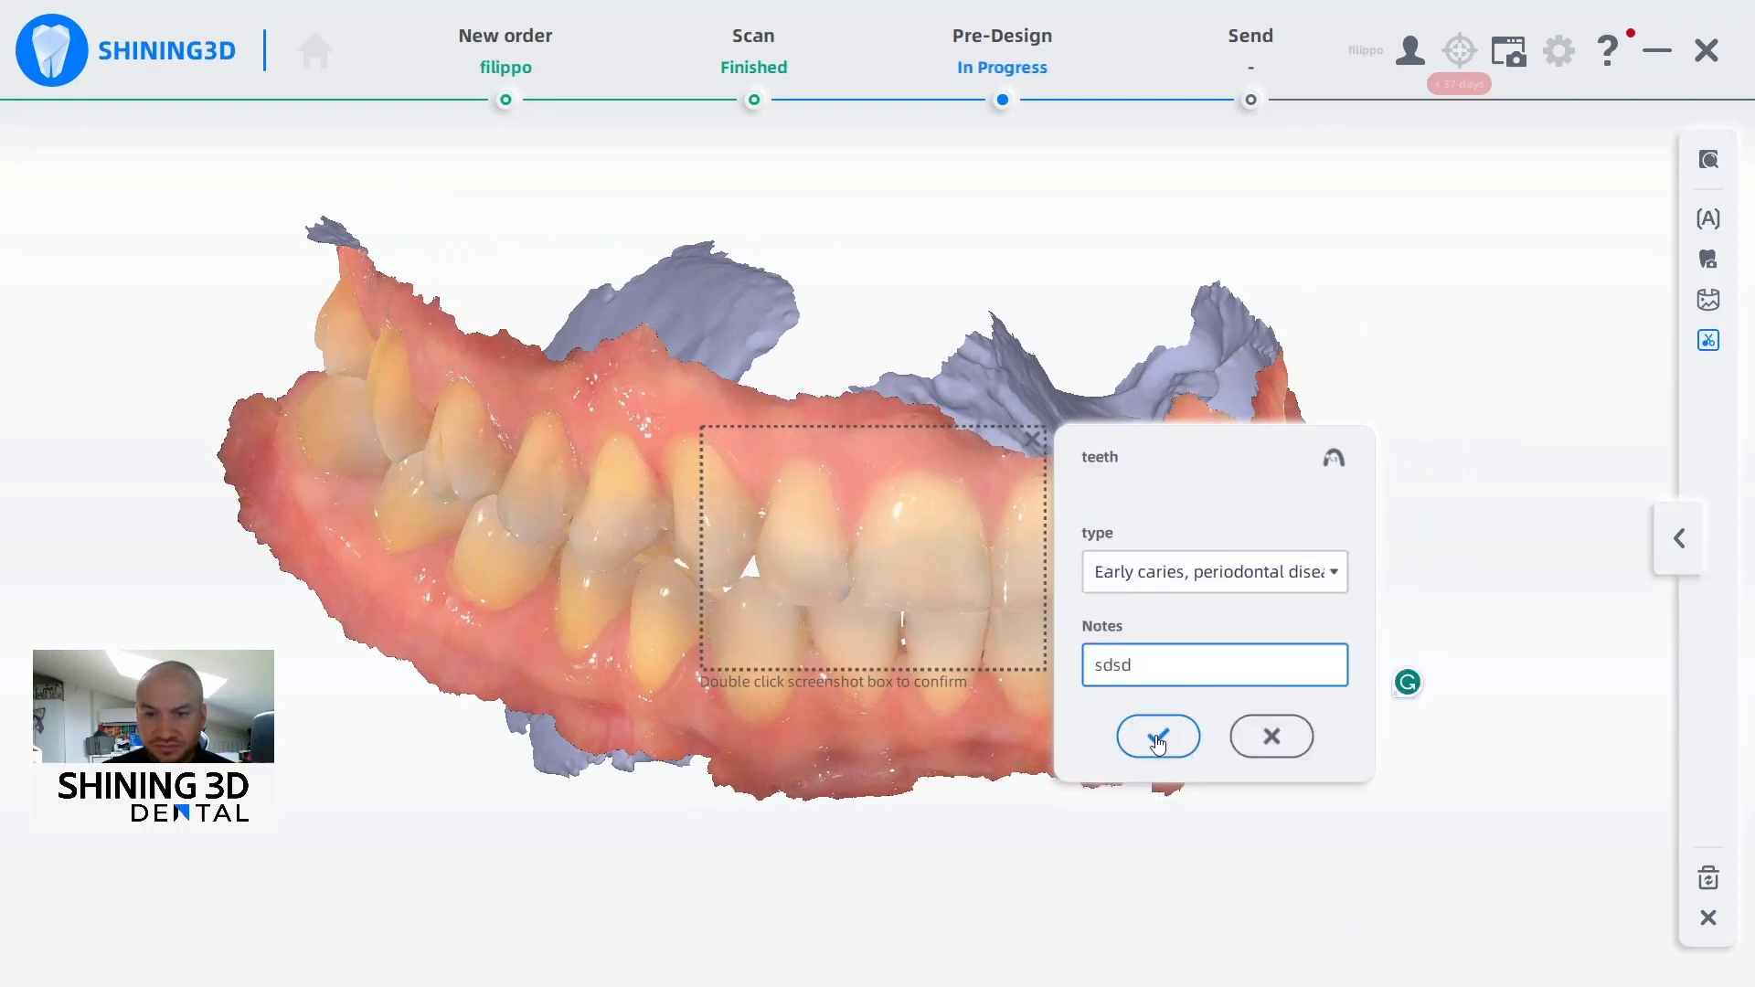
click(1138, 734)
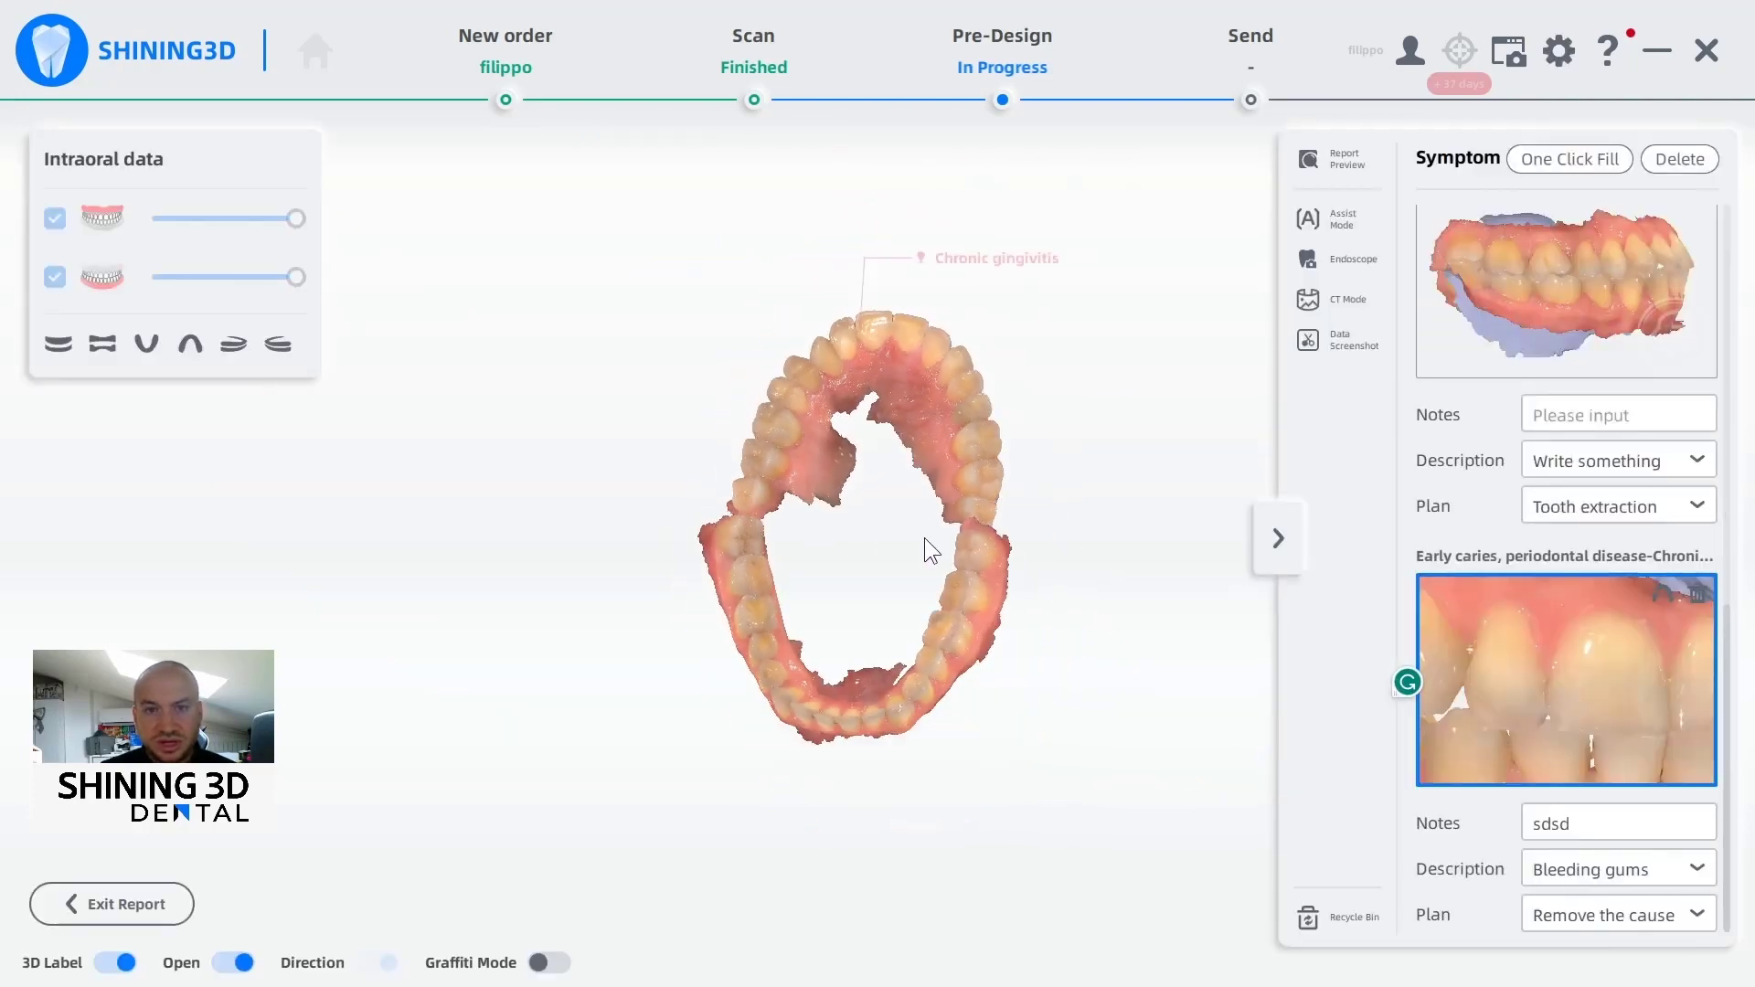
drag(924, 538, 836, 547)
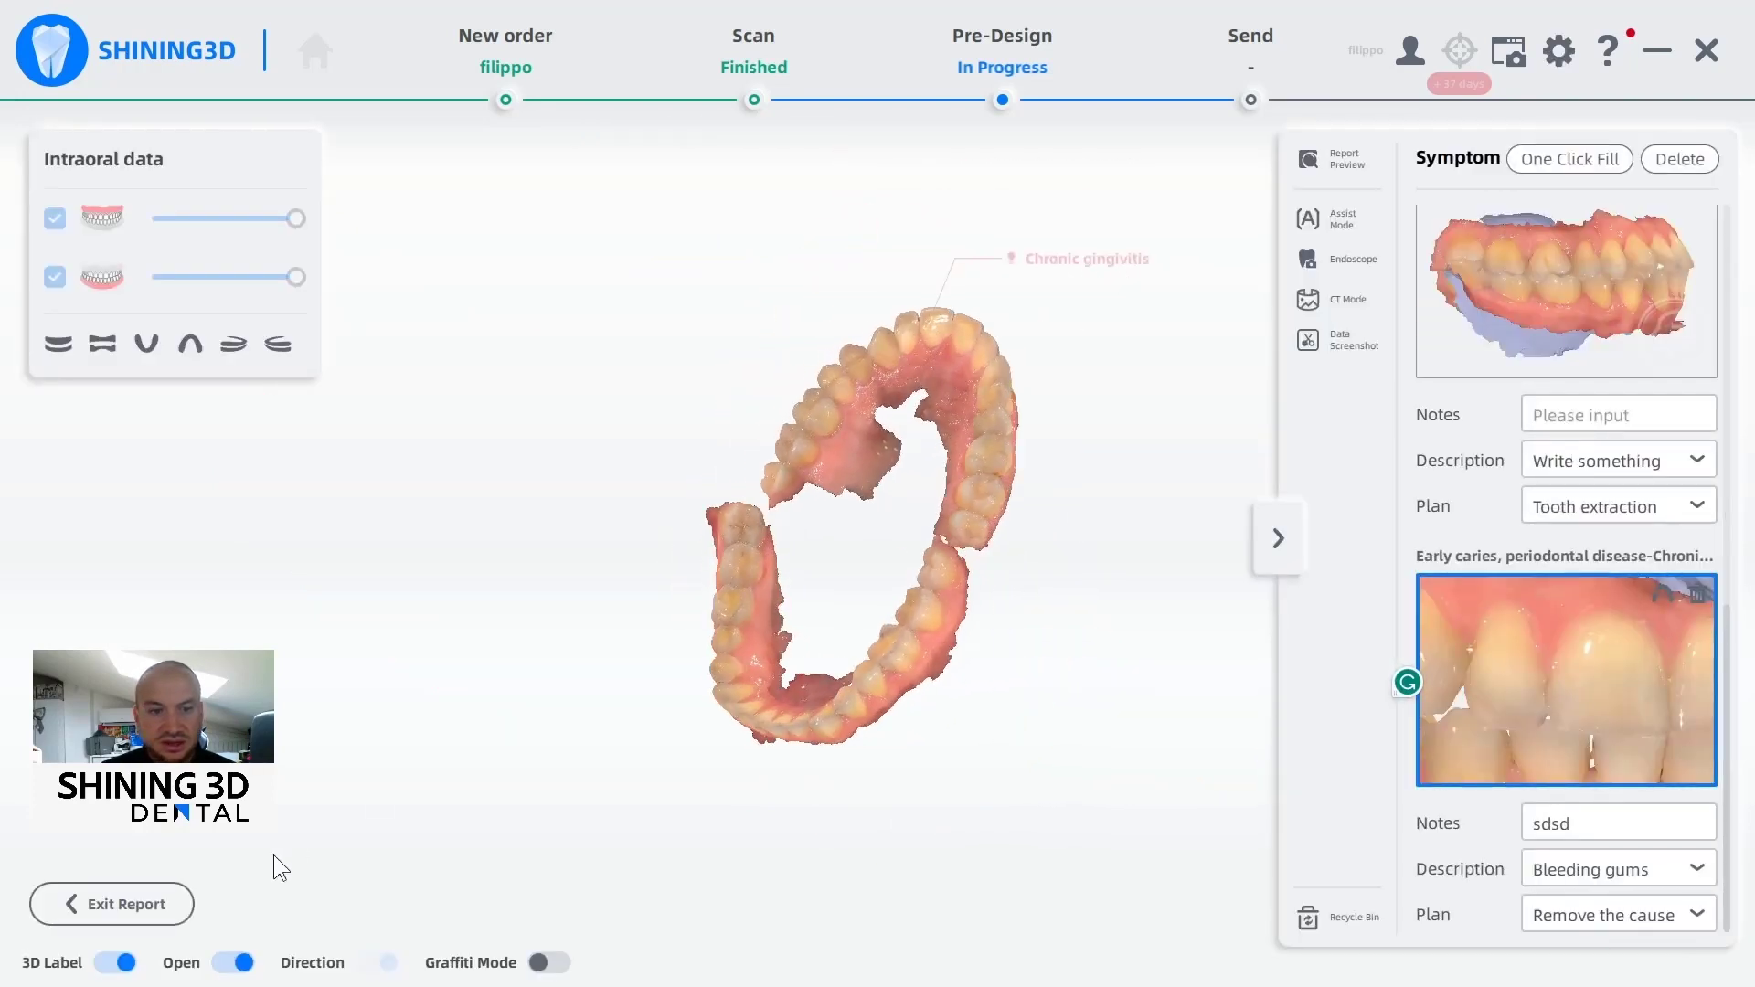
drag(920, 439, 1250, 321)
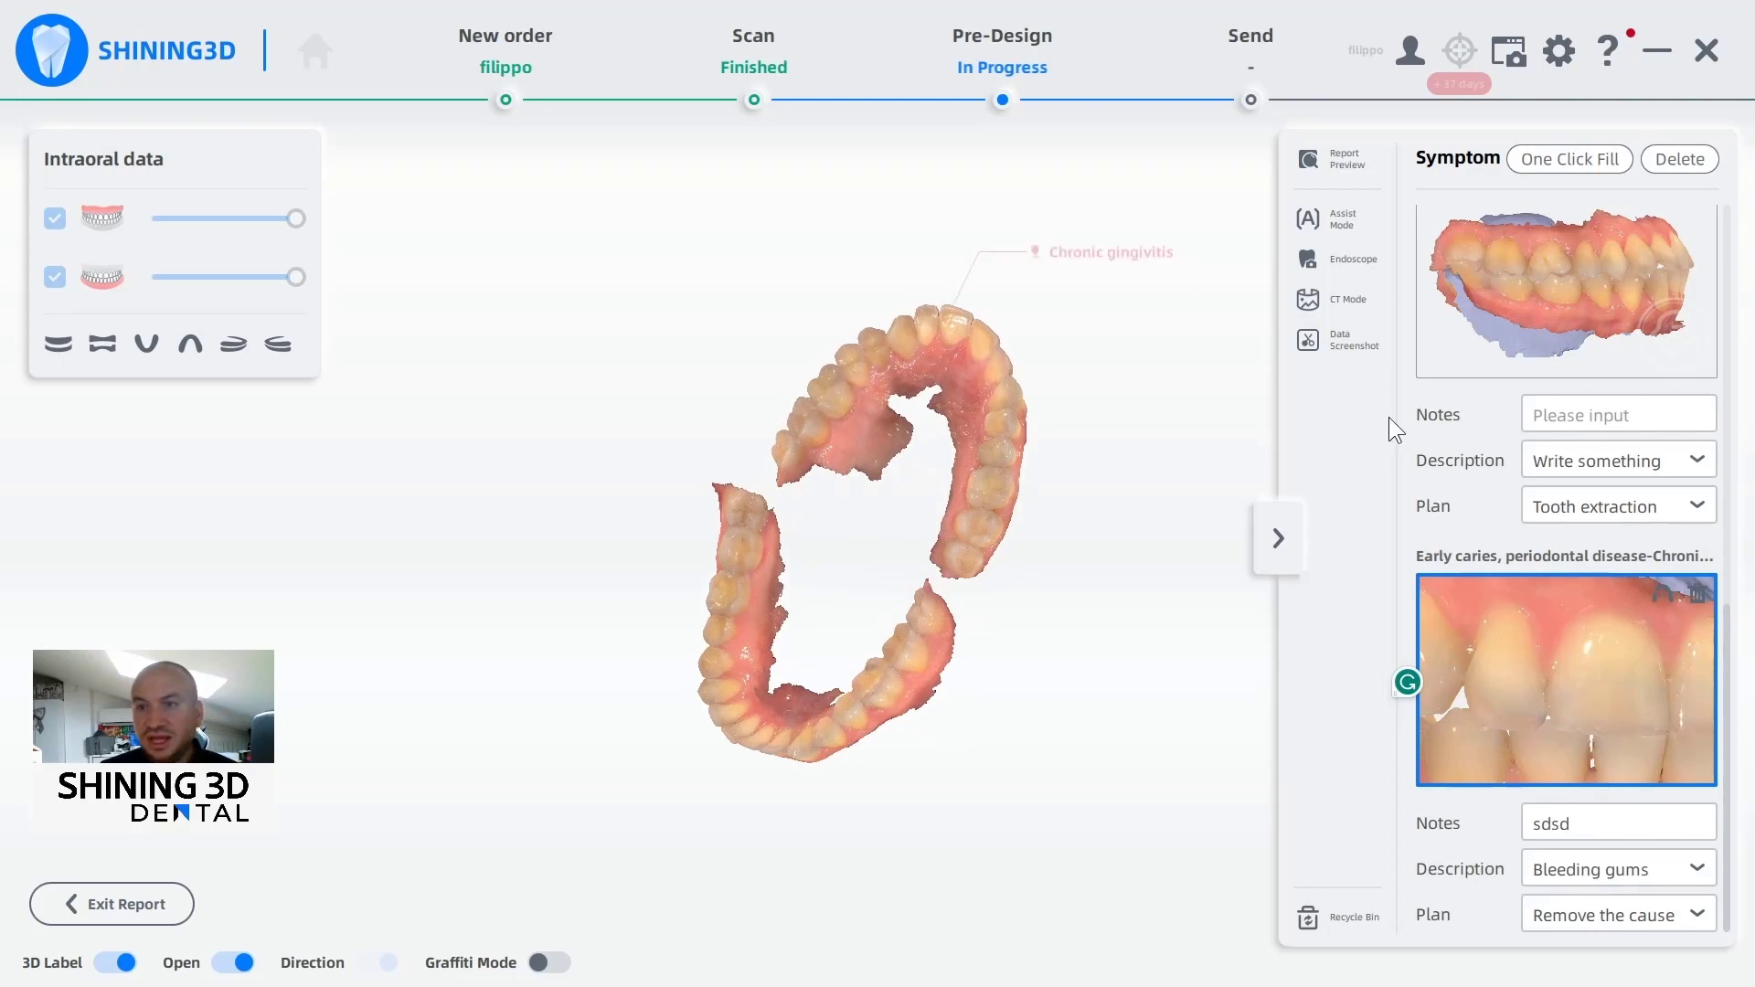
Open the Oral health report preview and scroll through its first findings
click(1336, 164)
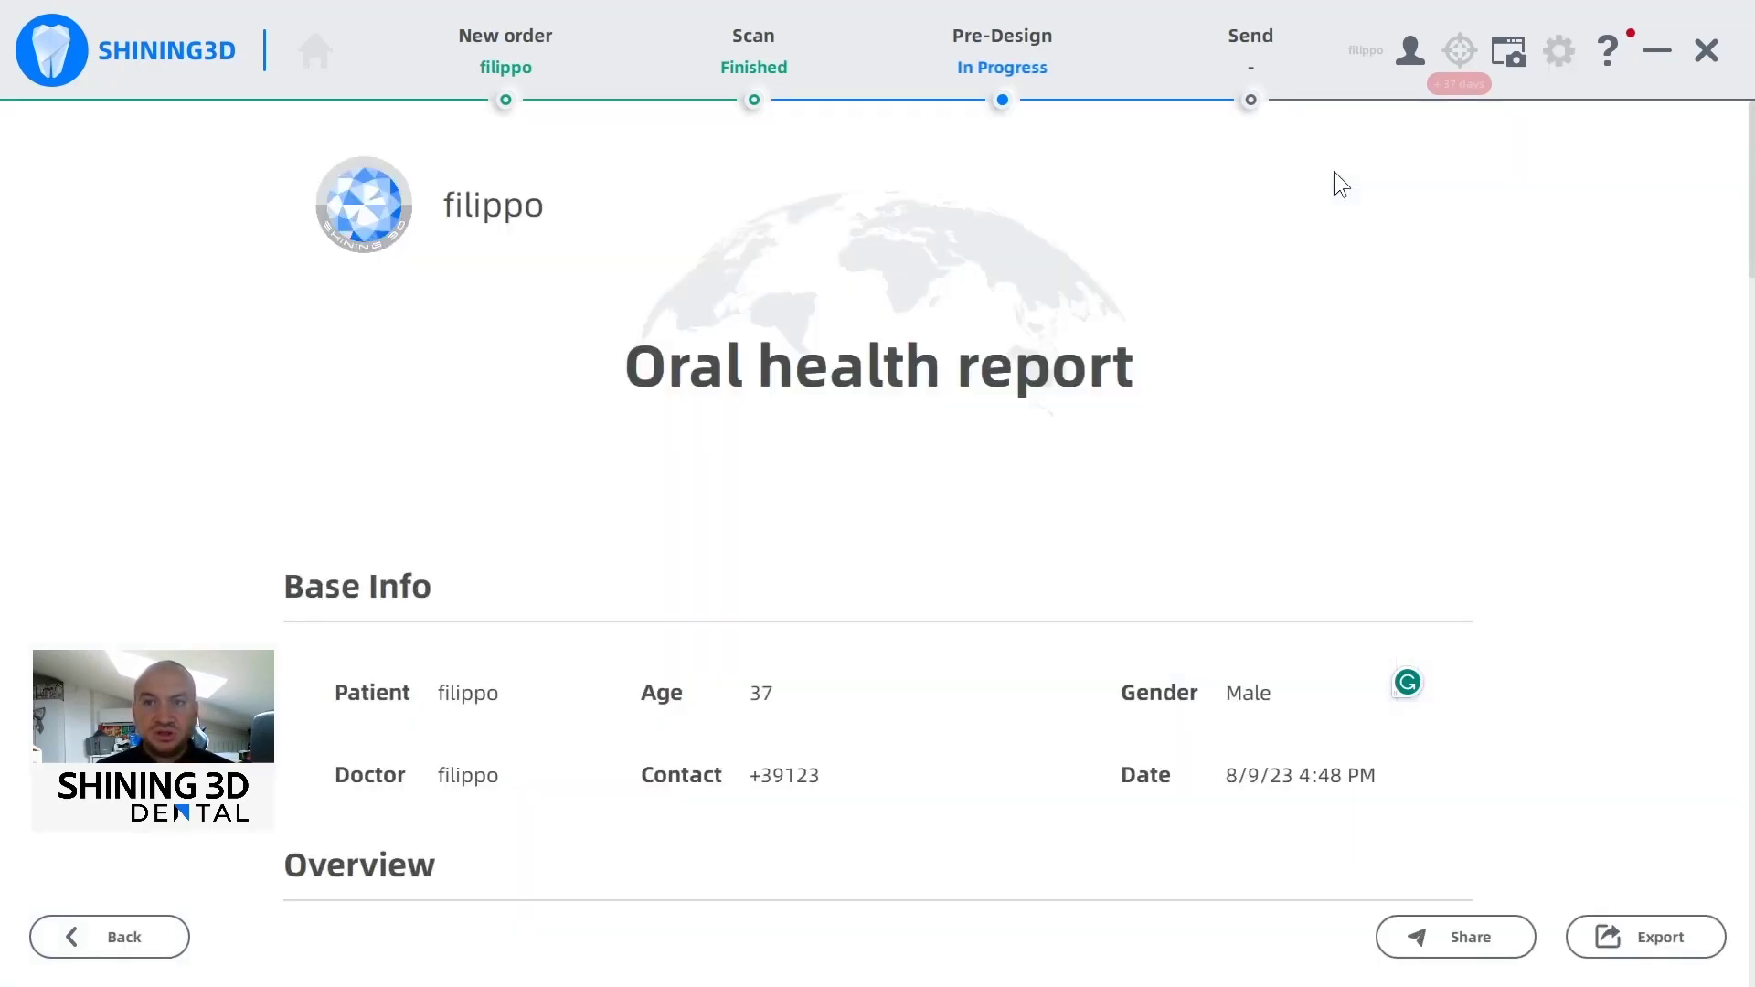
scroll(1036, 588, down, 3)
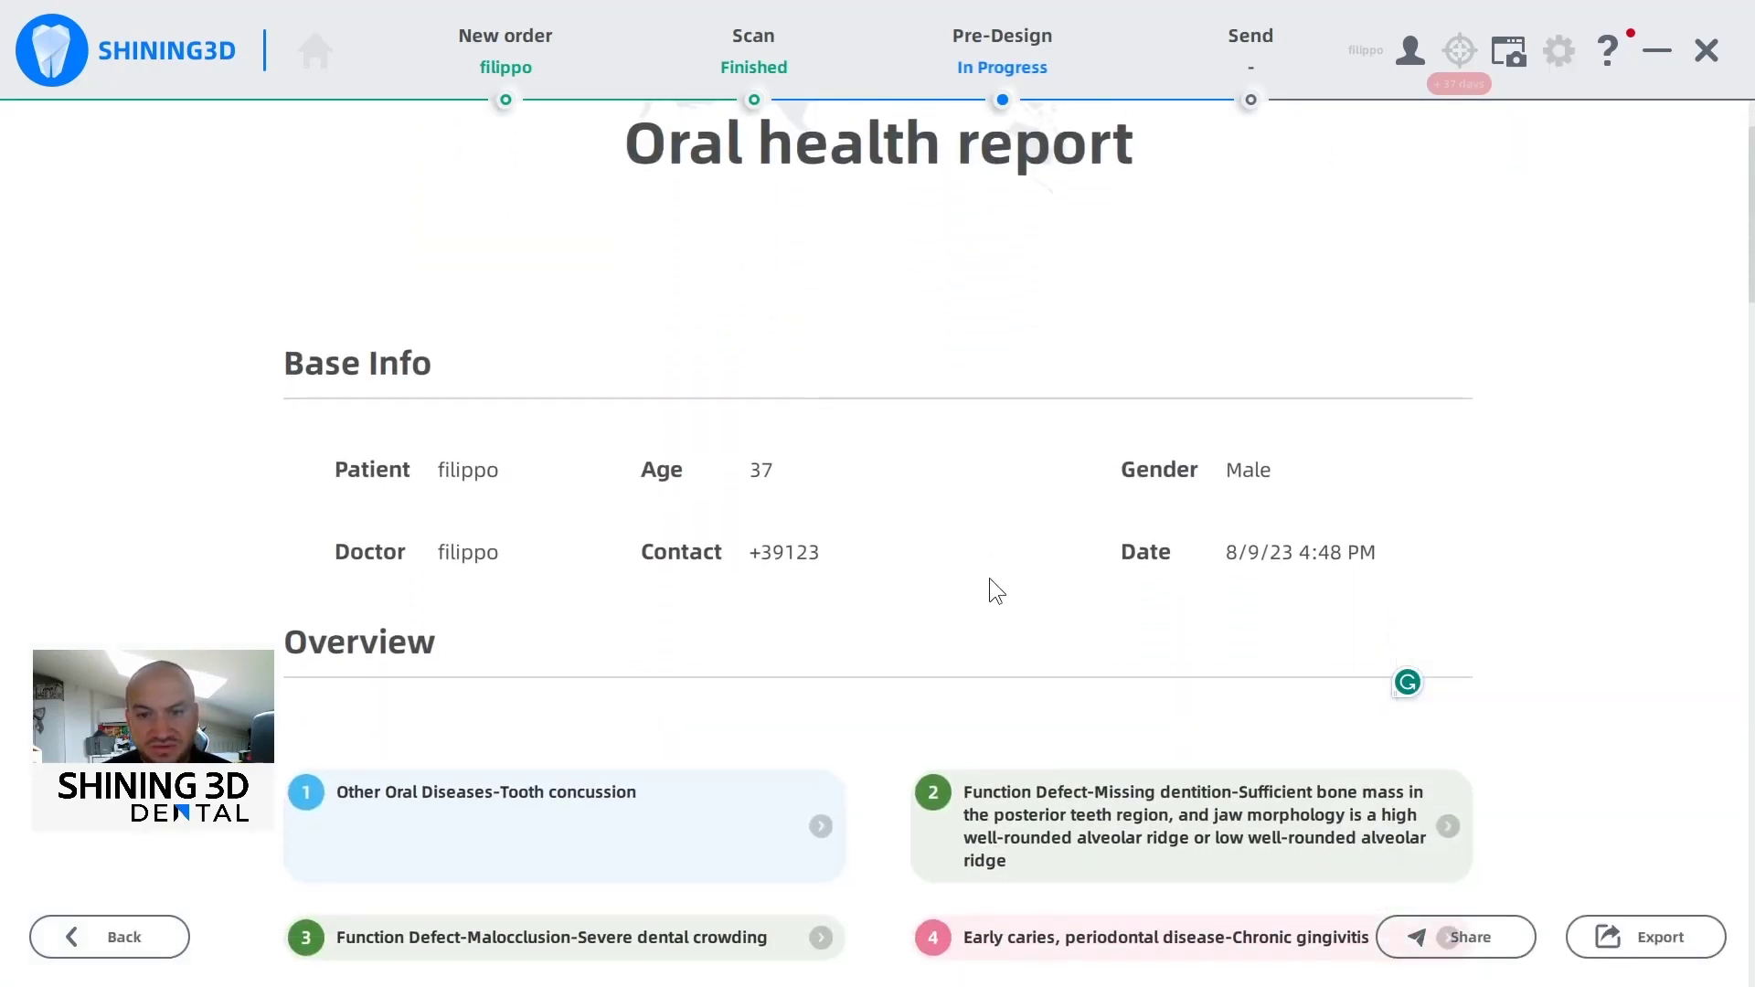
scroll(772, 540, down, 8)
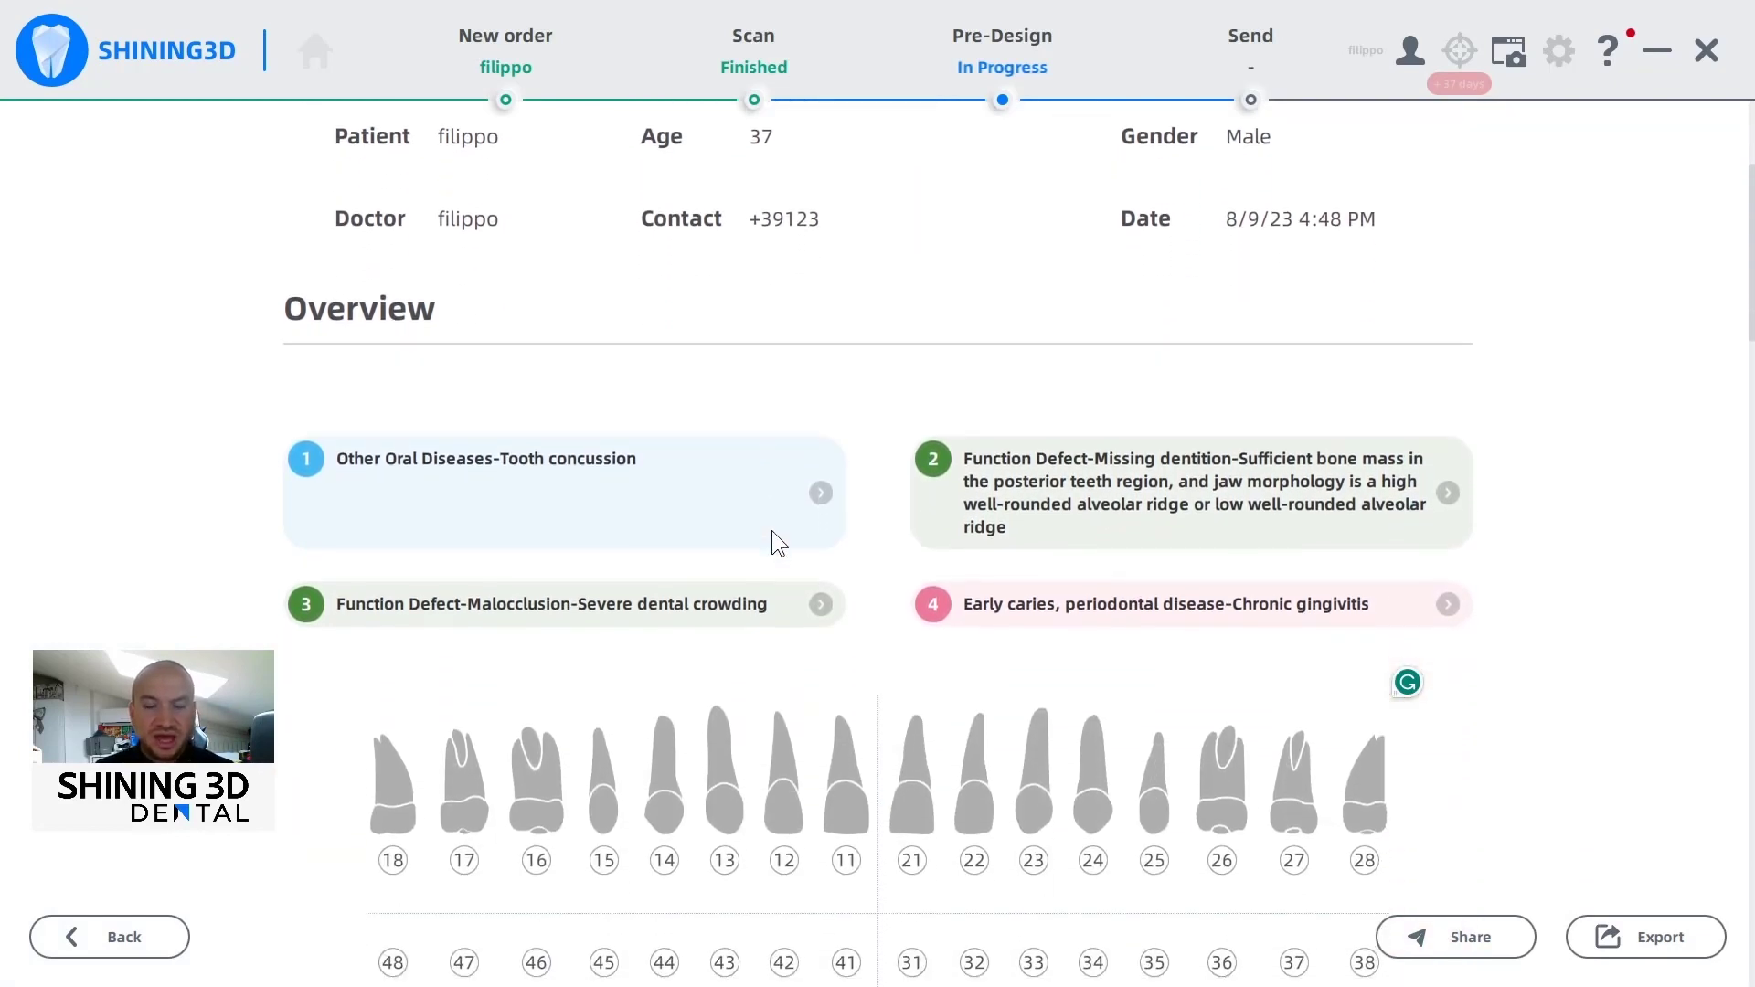
scroll(770, 557, down, 12)
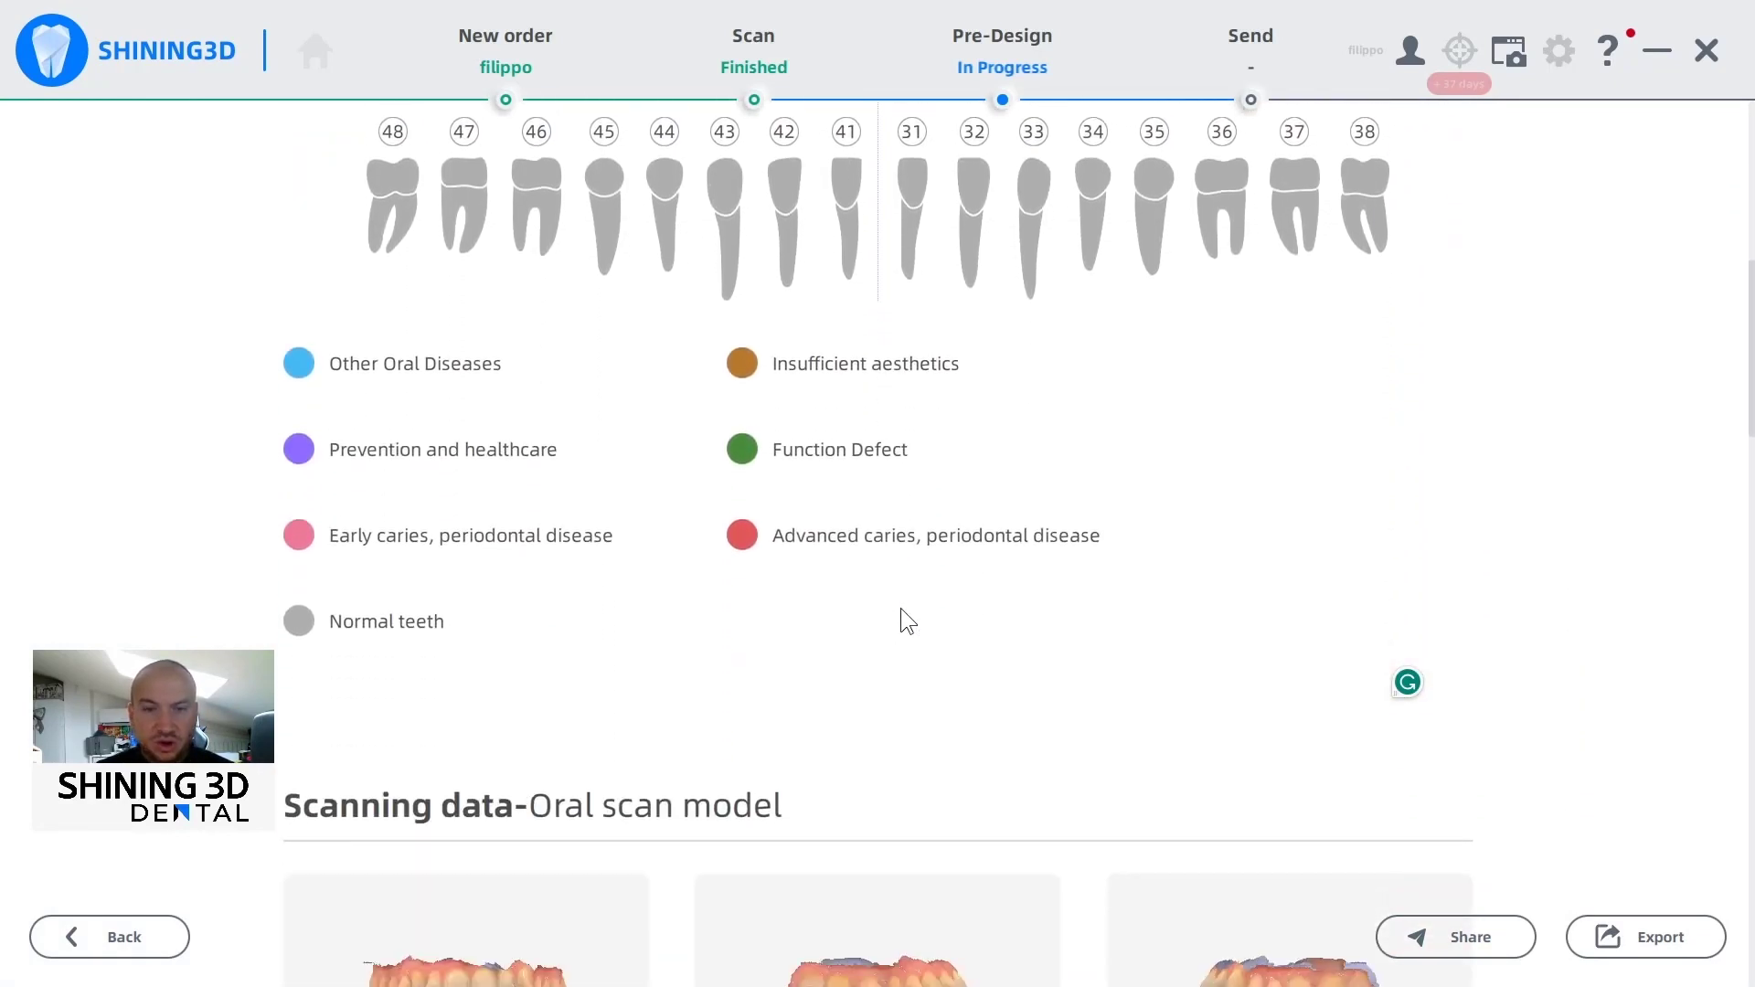
scroll(880, 667, down, 14)
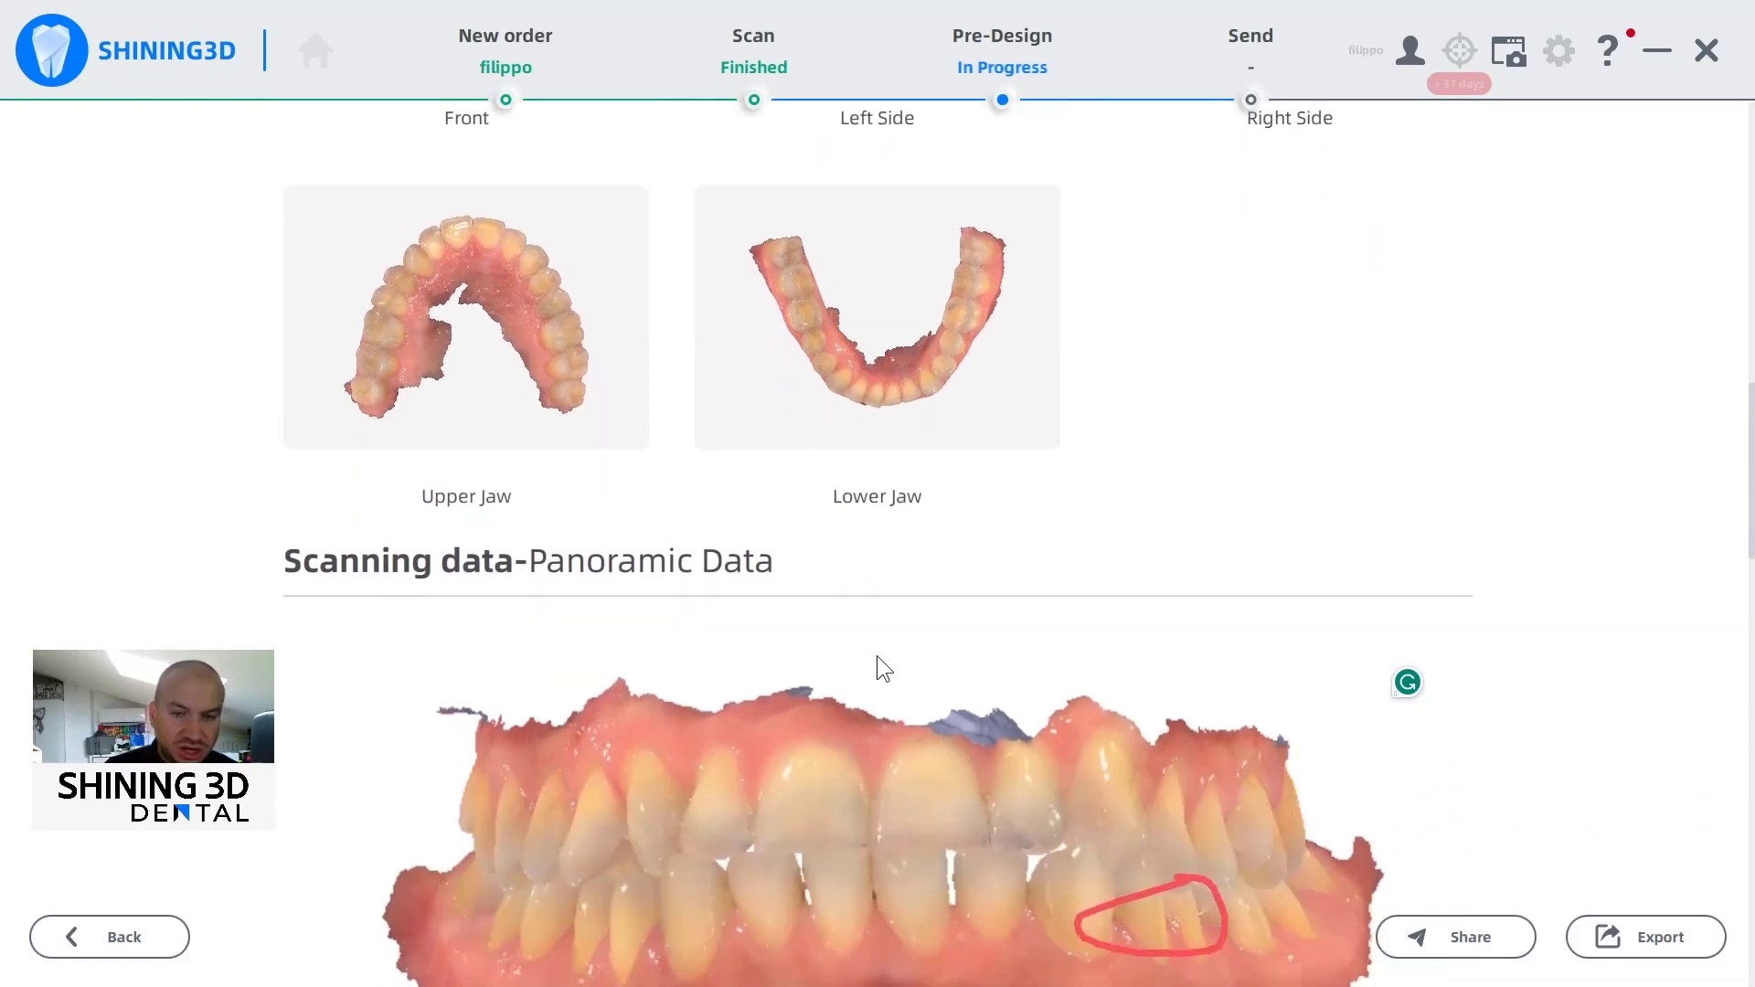
scroll(875, 656, down, 6)
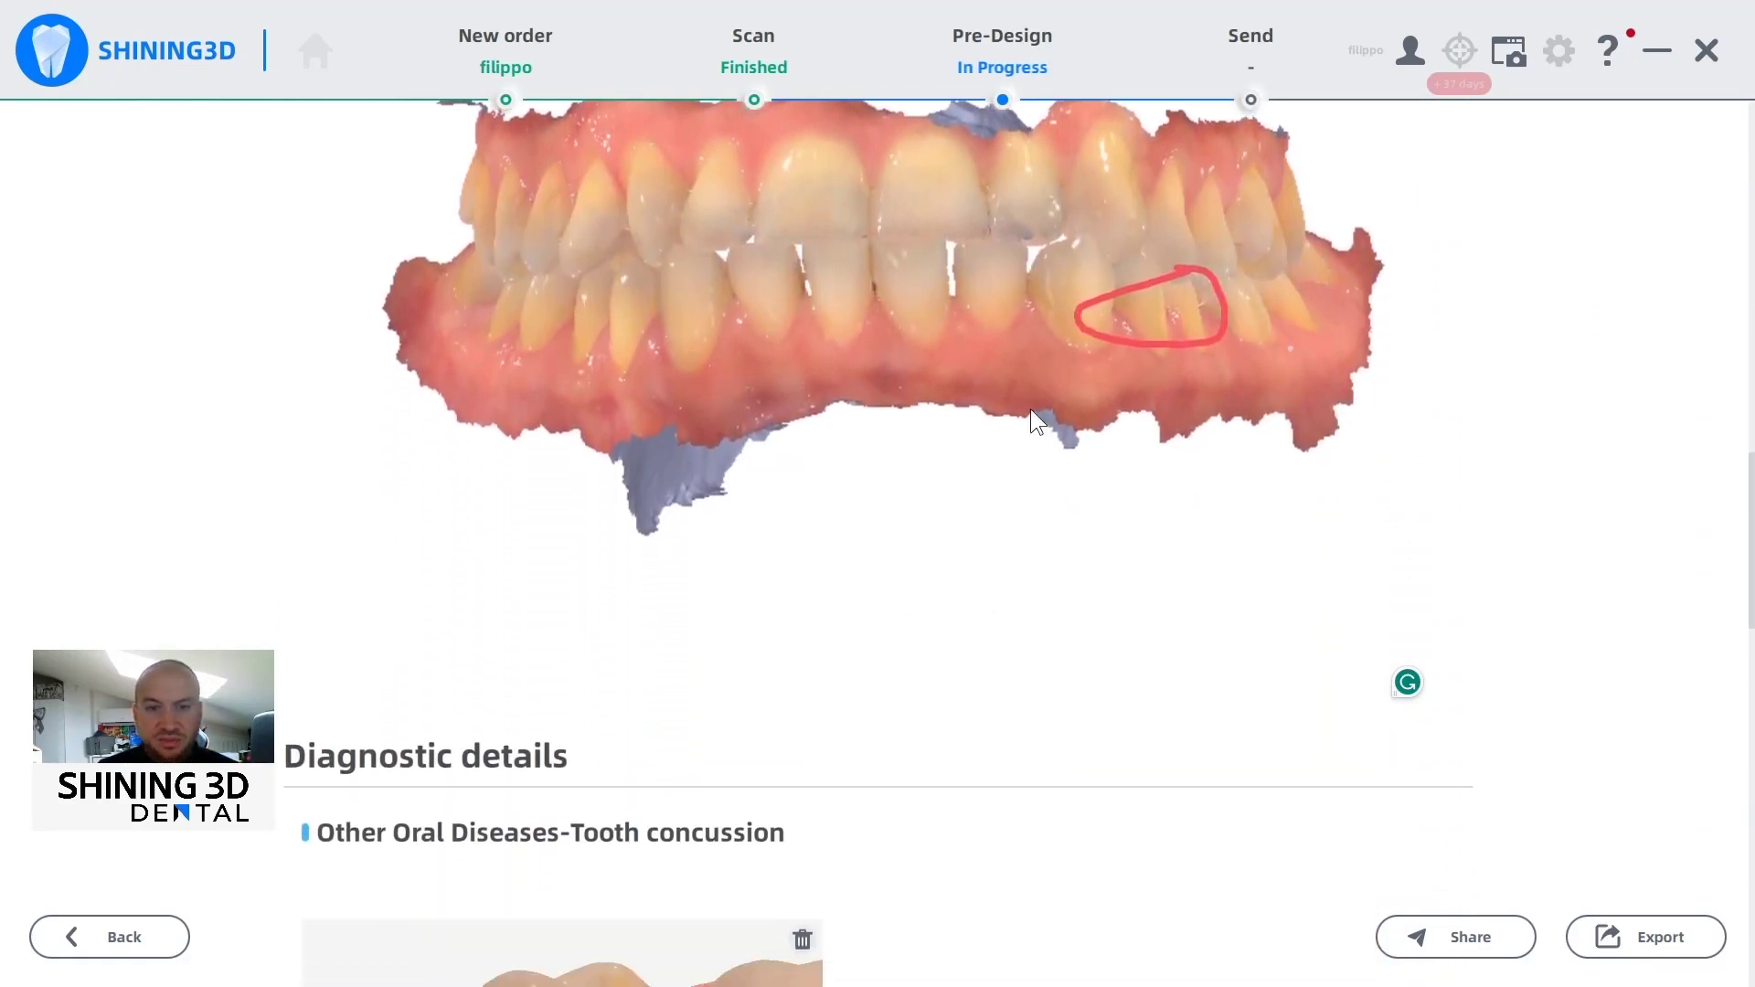
scroll(974, 609, down, 10)
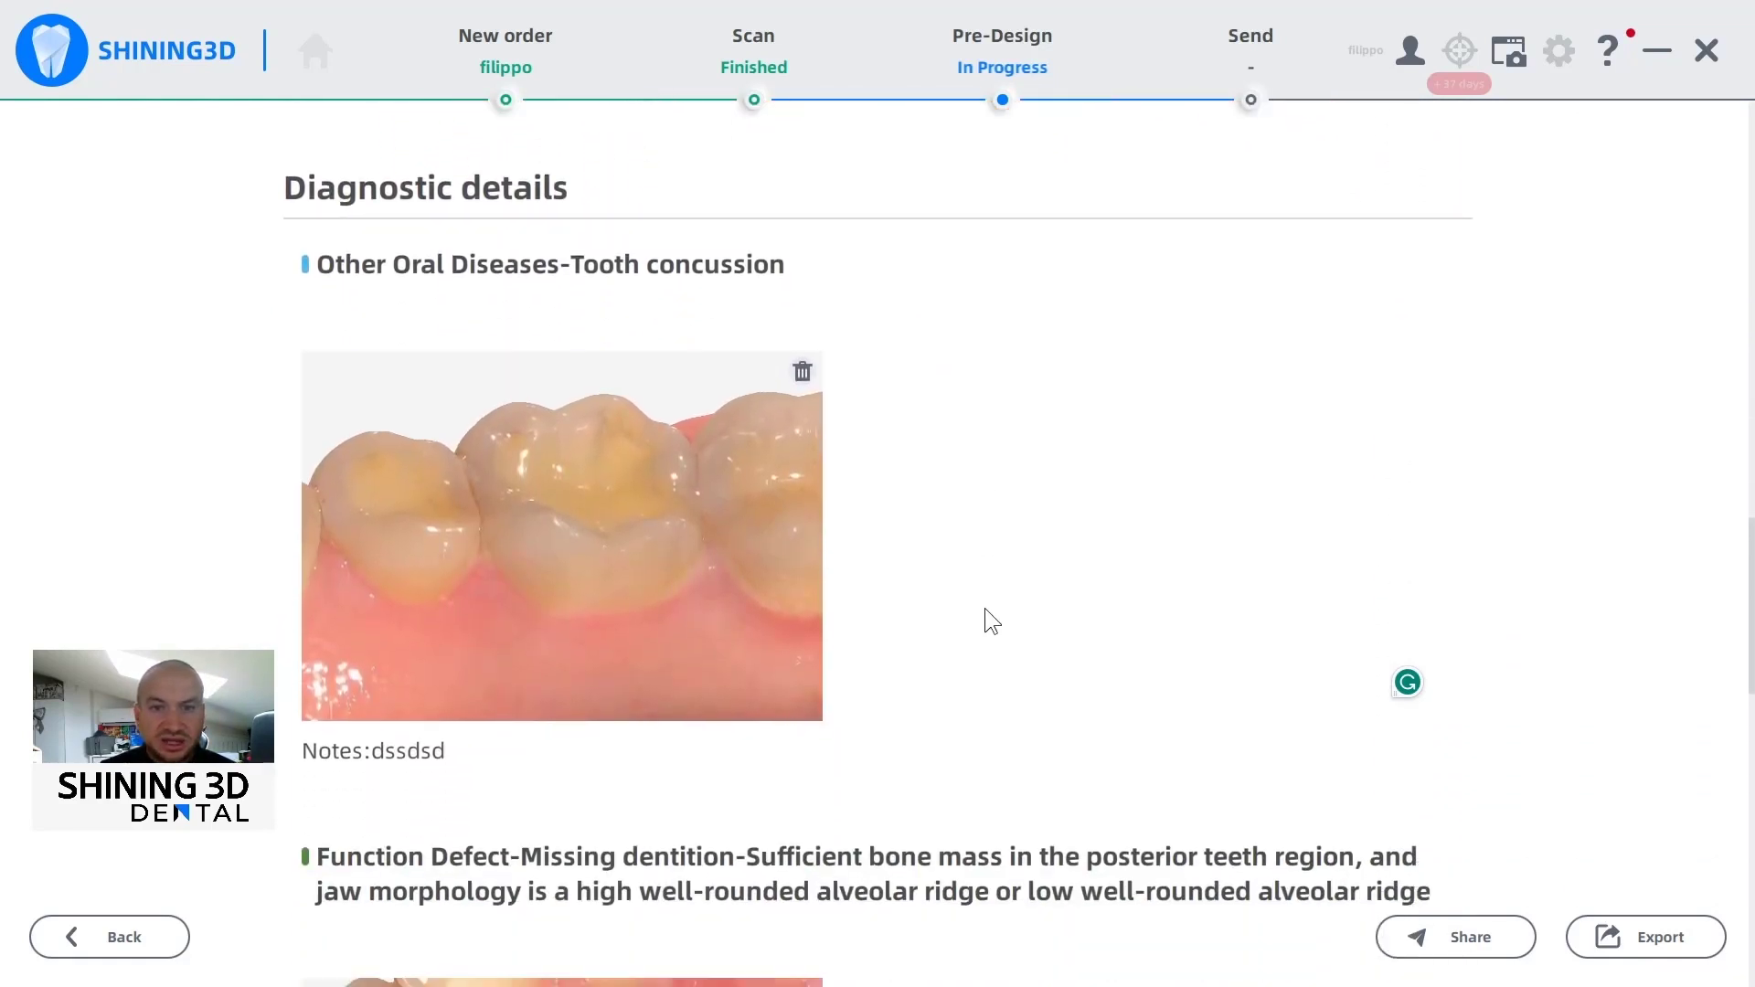
scroll(976, 631, down, 5)
Review the Chronic gingivitis entry, with its four images and treatment solution, then share the report
scroll(974, 622, up, 2)
scroll(974, 621, down, 2)
scroll(992, 629, down, 12)
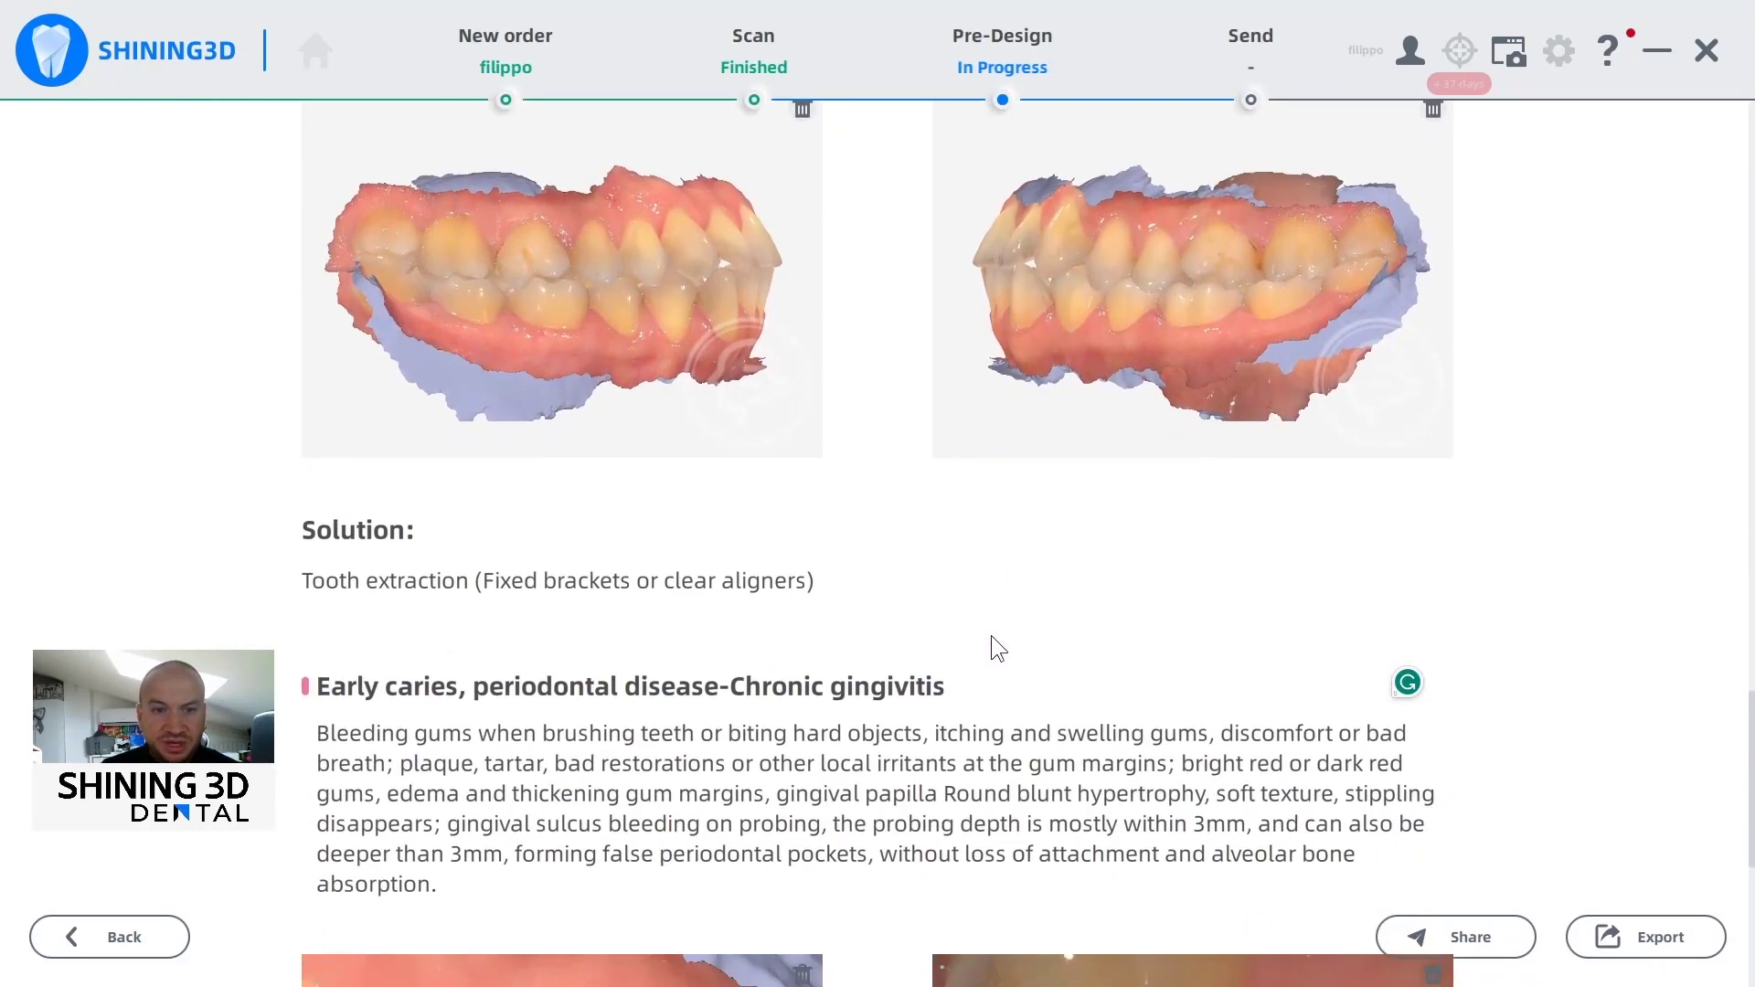
scroll(1001, 629, down, 7)
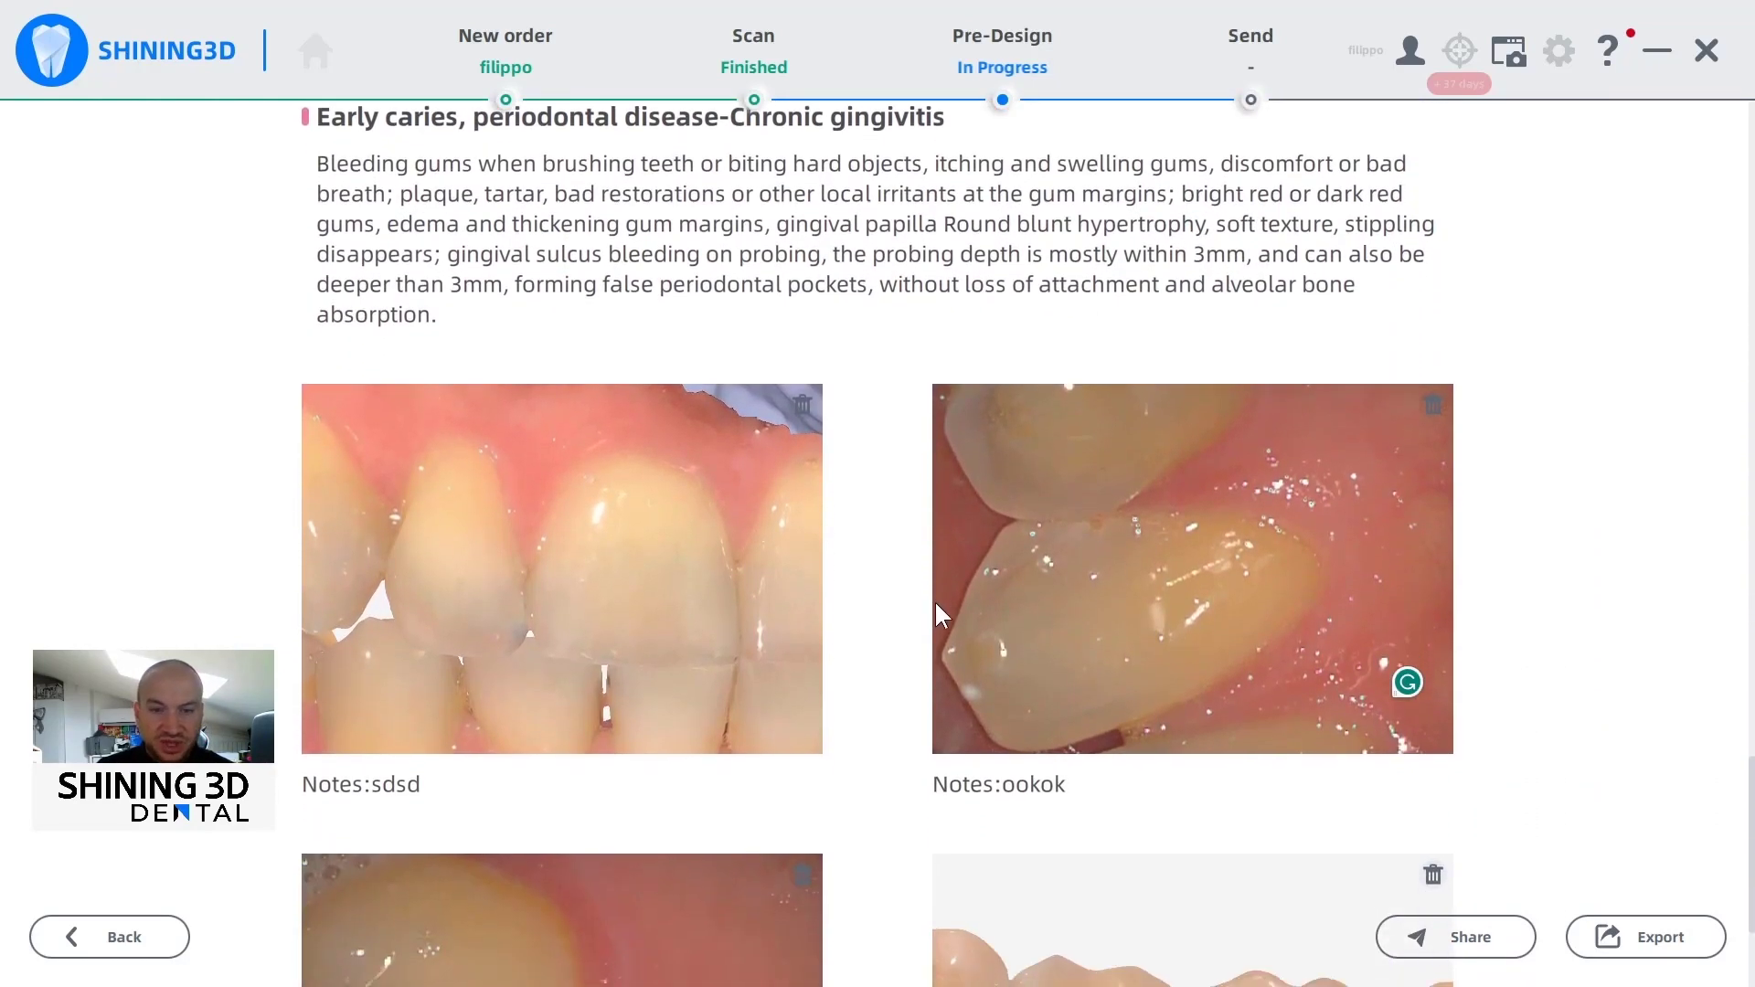
scroll(930, 590, up, 3)
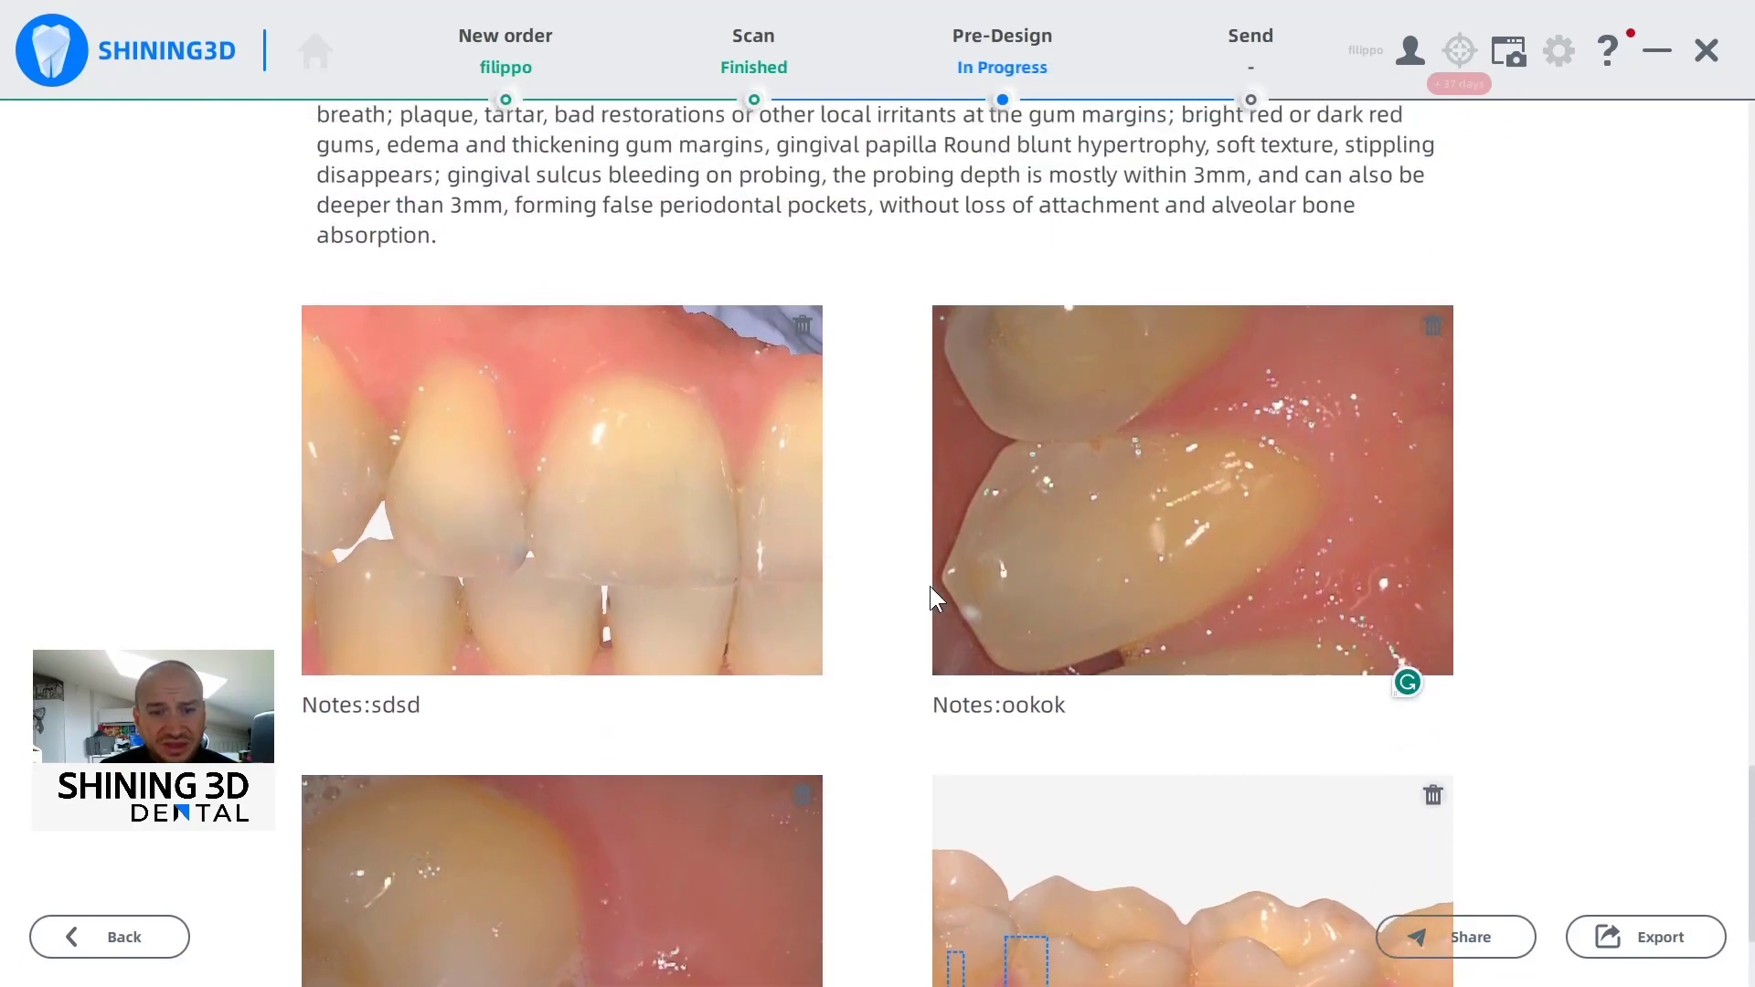
scroll(973, 645, up, 2)
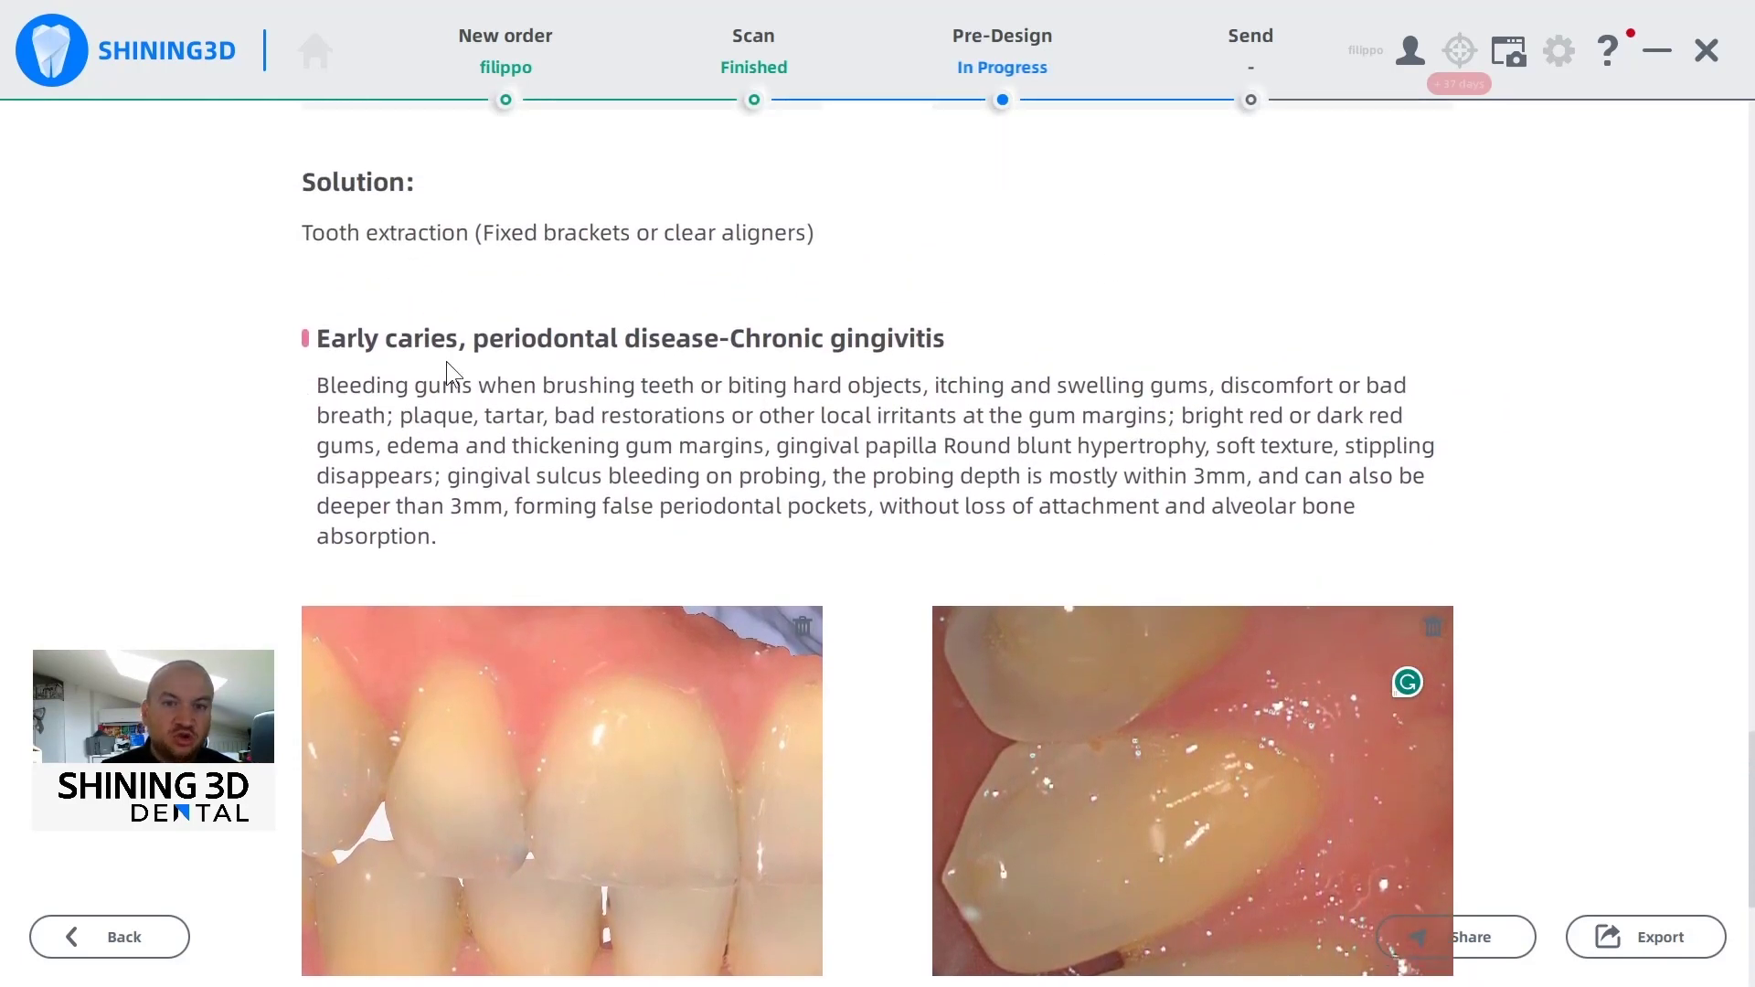
scroll(640, 478, down, 2)
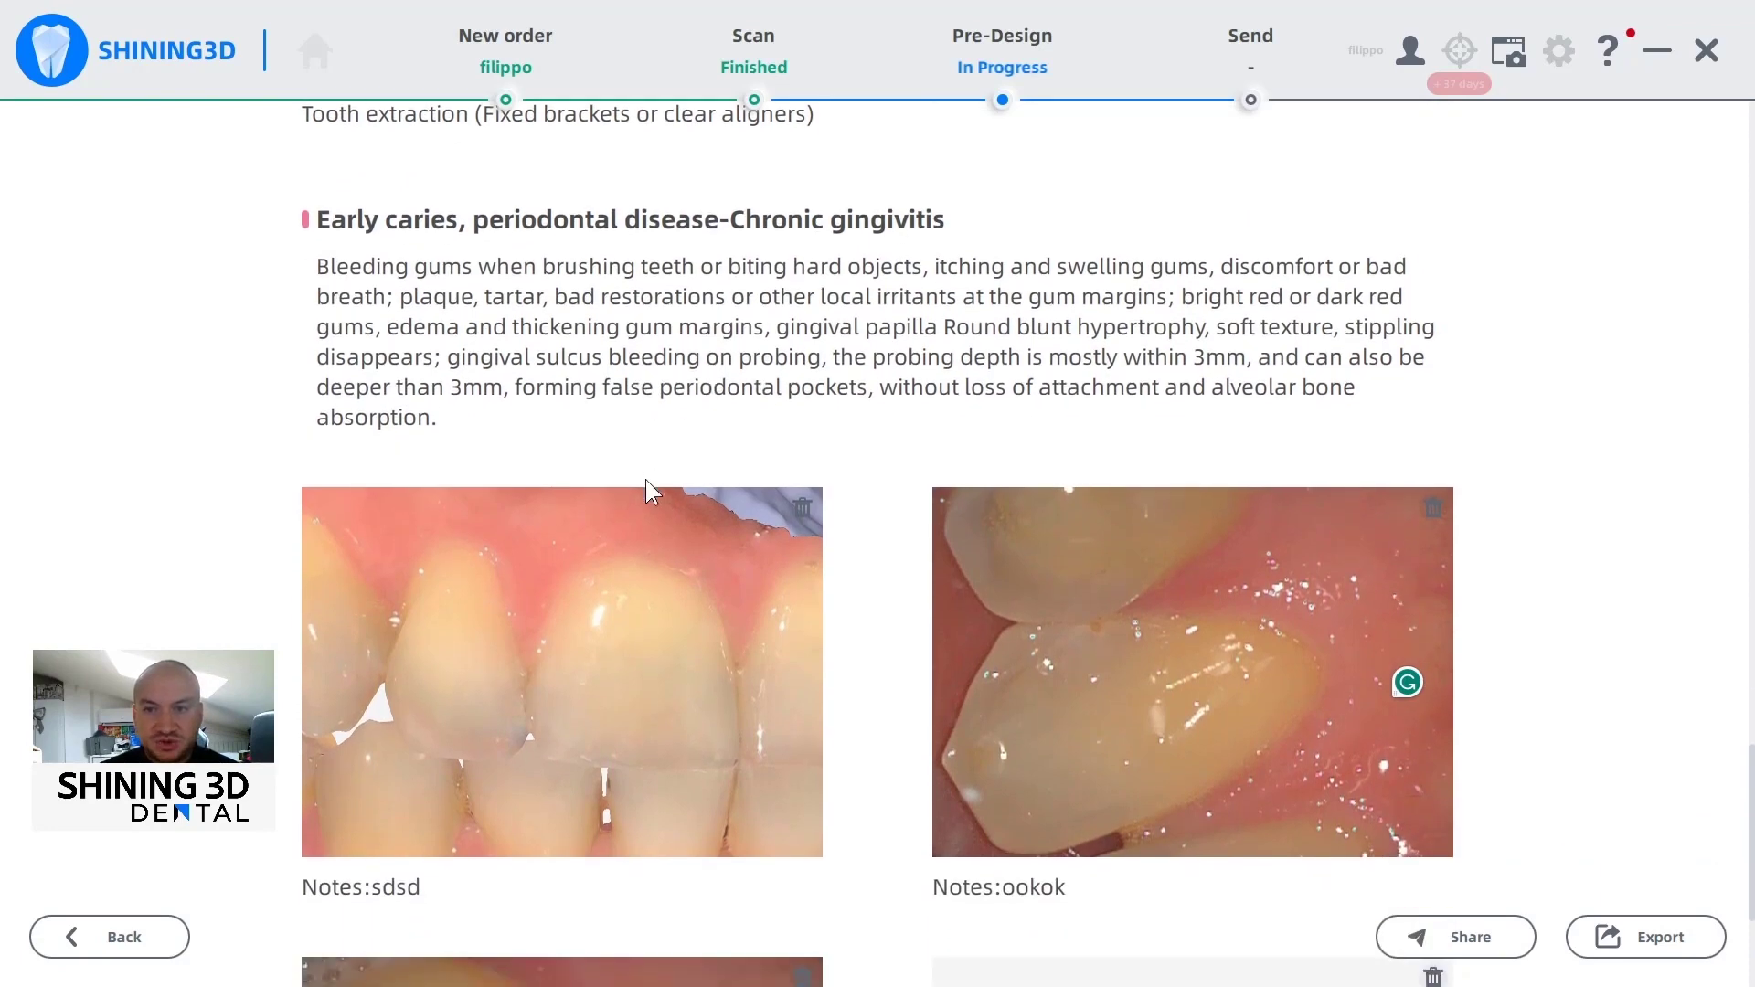
scroll(658, 484, up, 2)
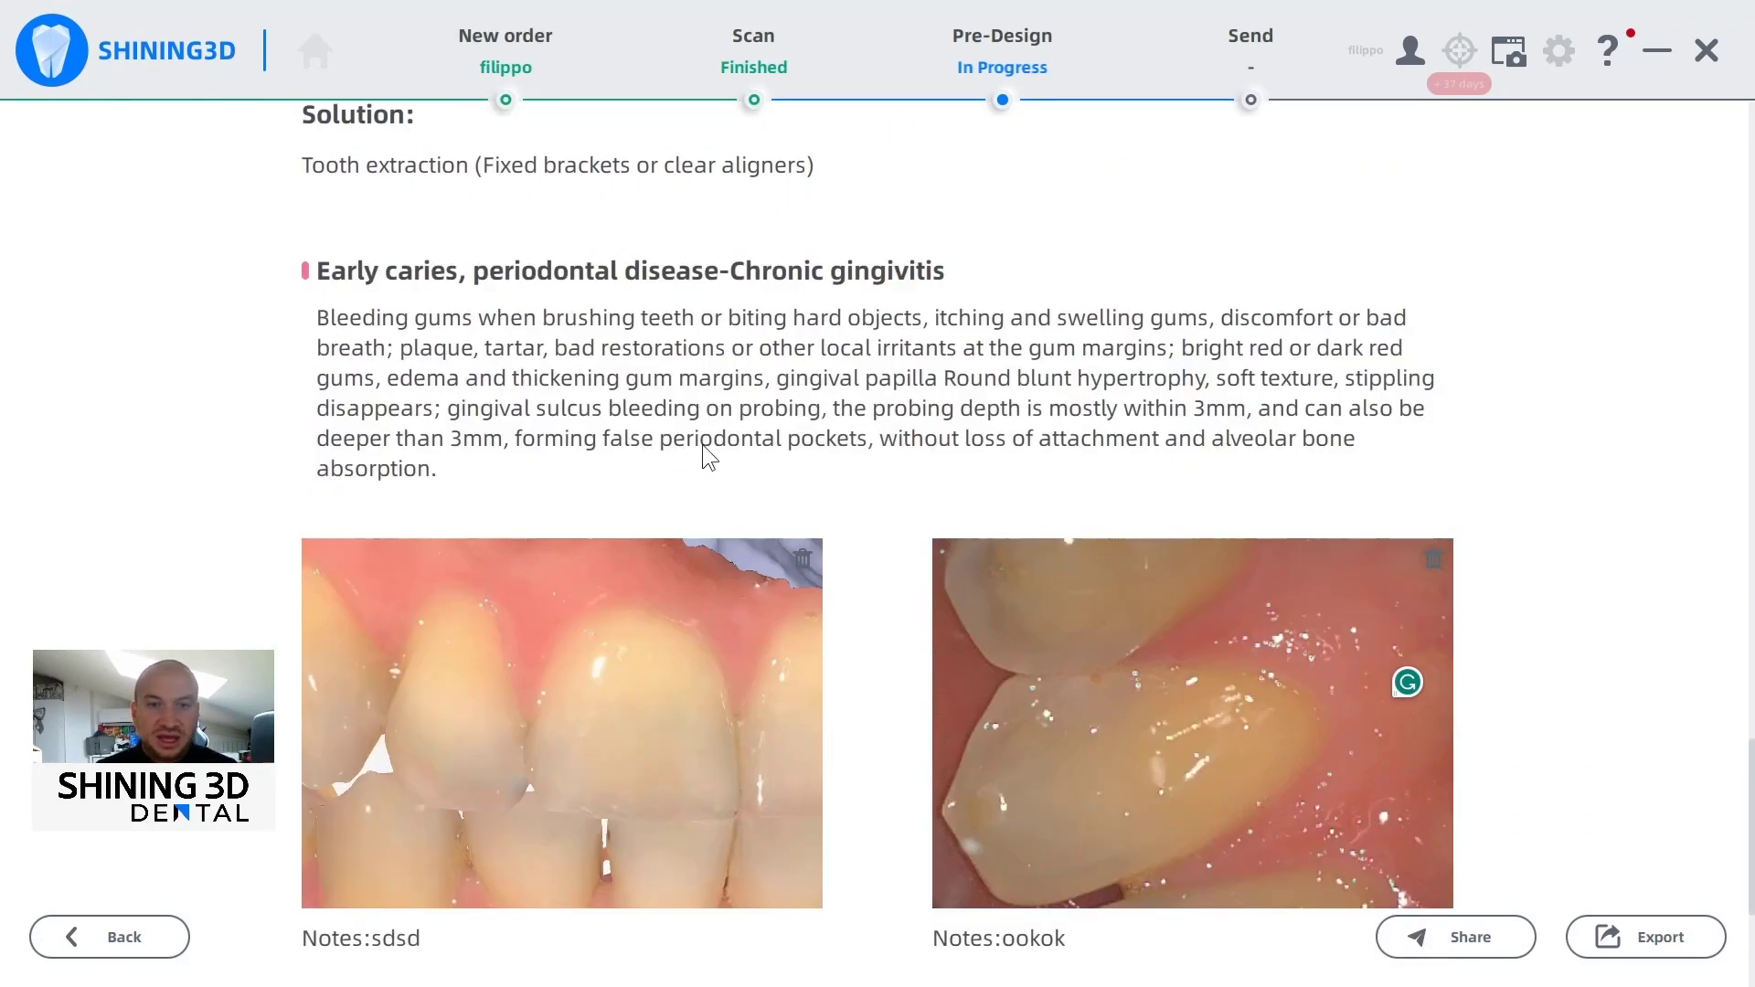
scroll(732, 475, down, 8)
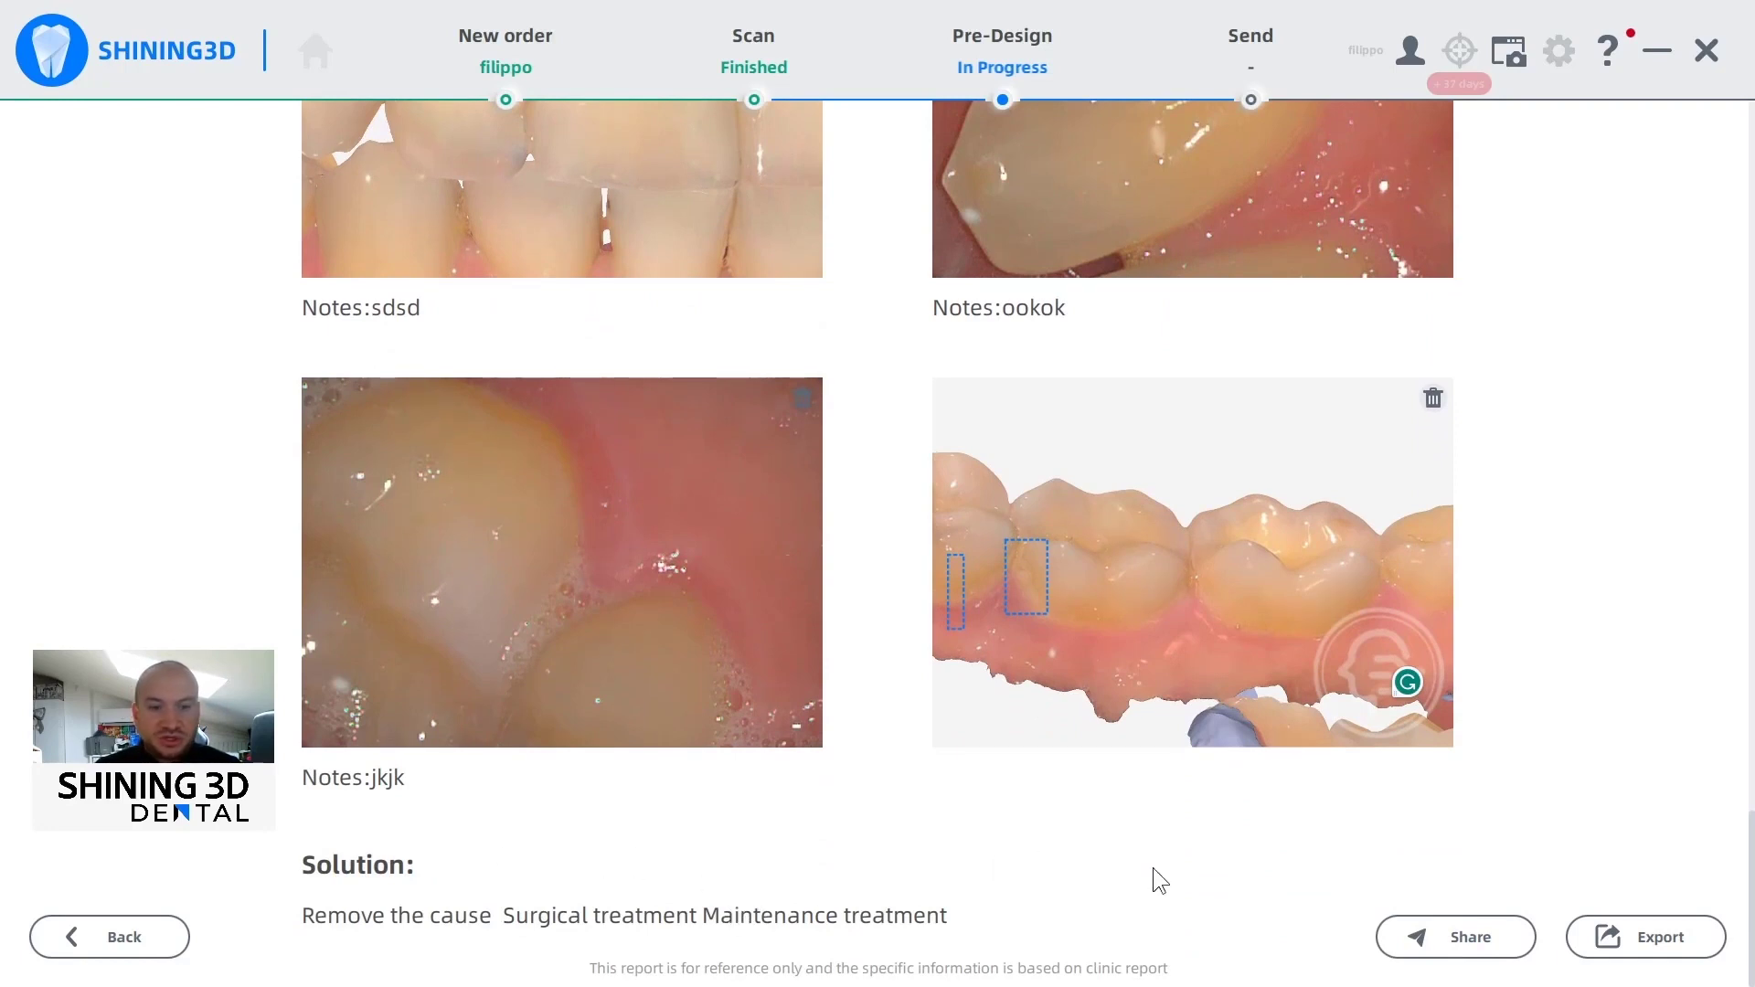
click(1474, 944)
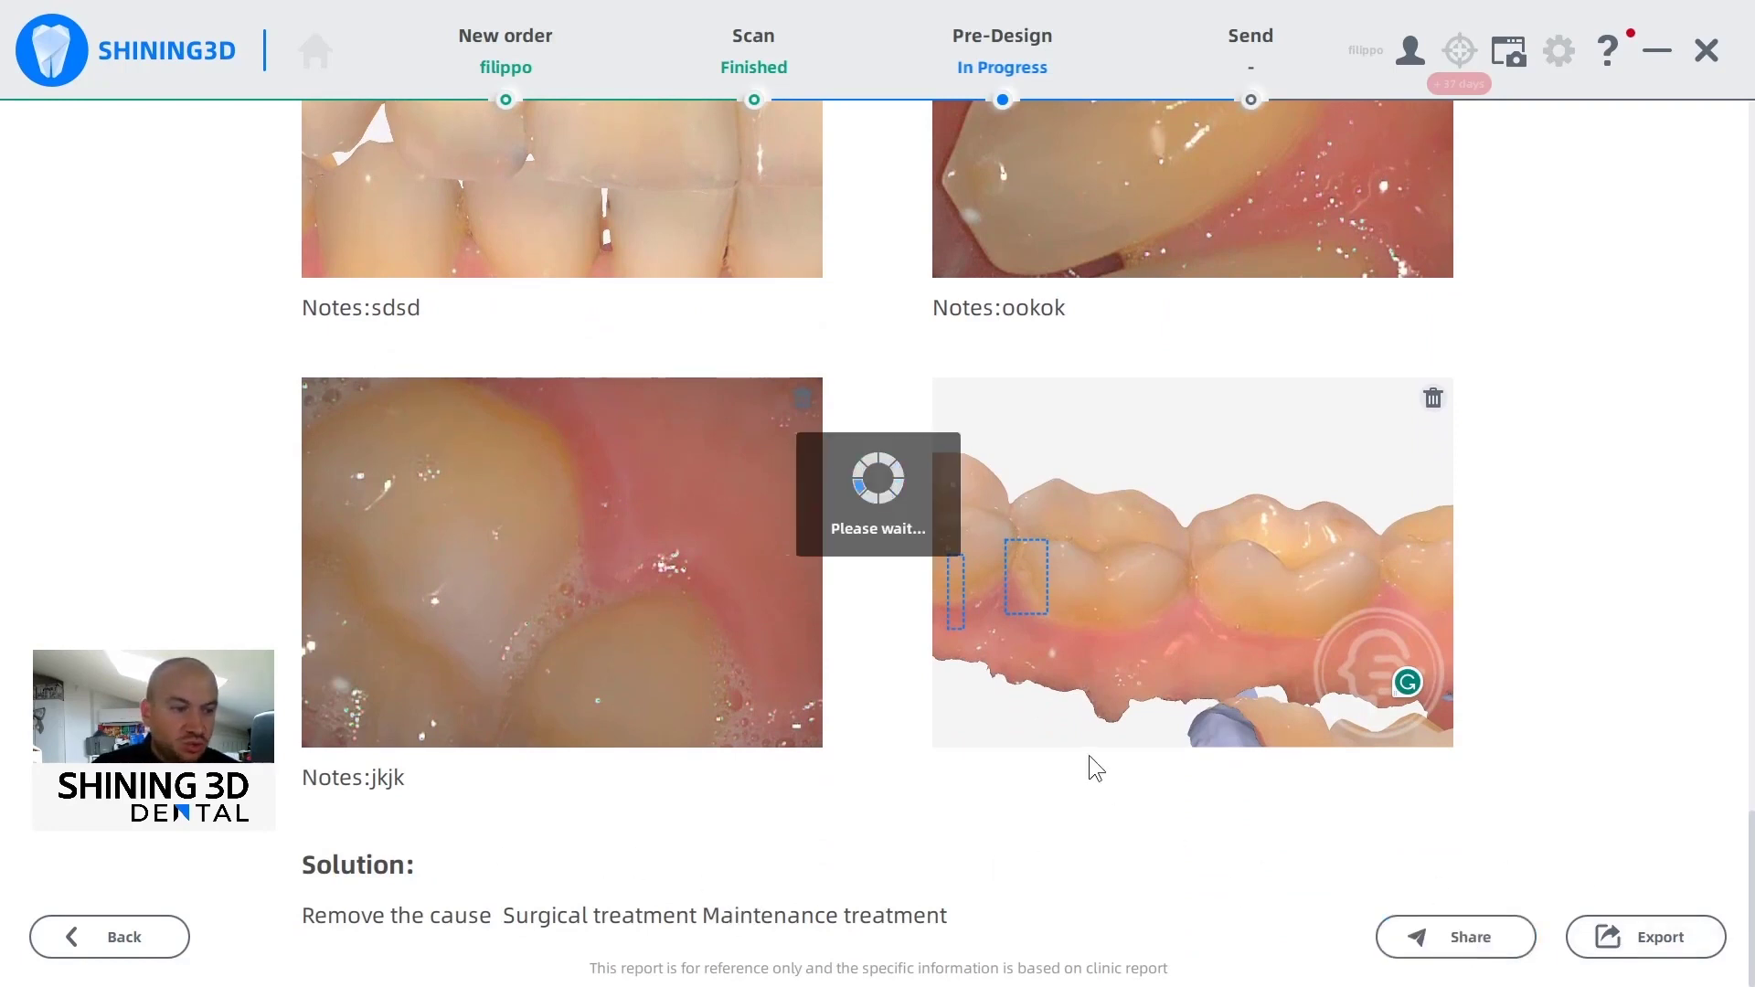